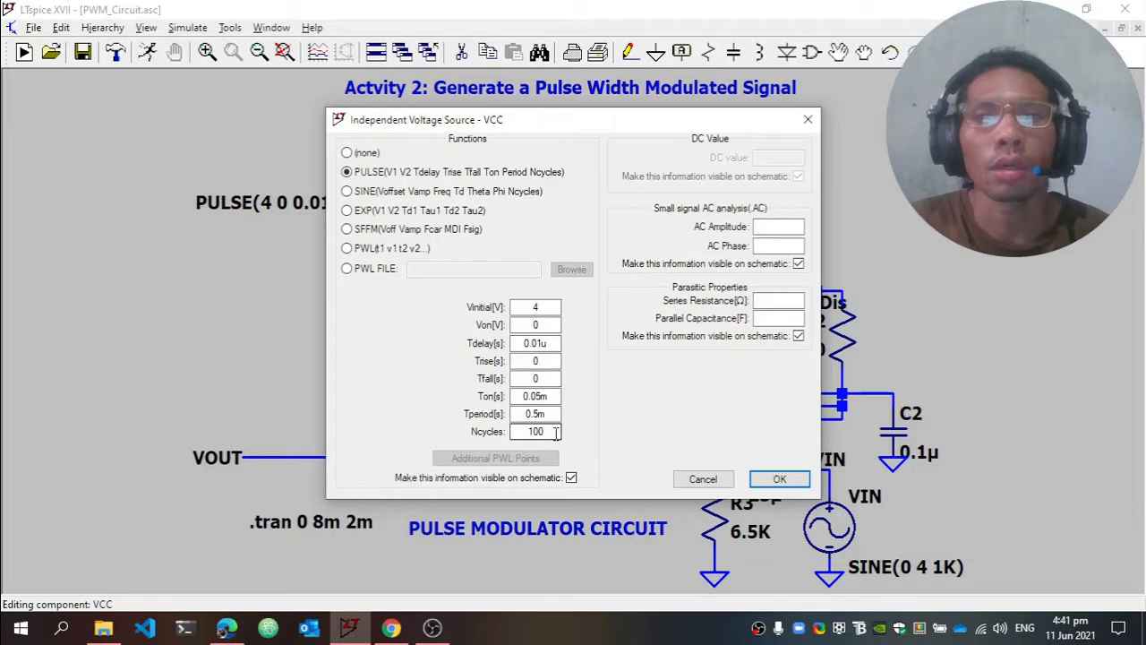
Accept the VCC source's pulse settings, run the transient simulation and maximize the schematic window
left_click(776, 477)
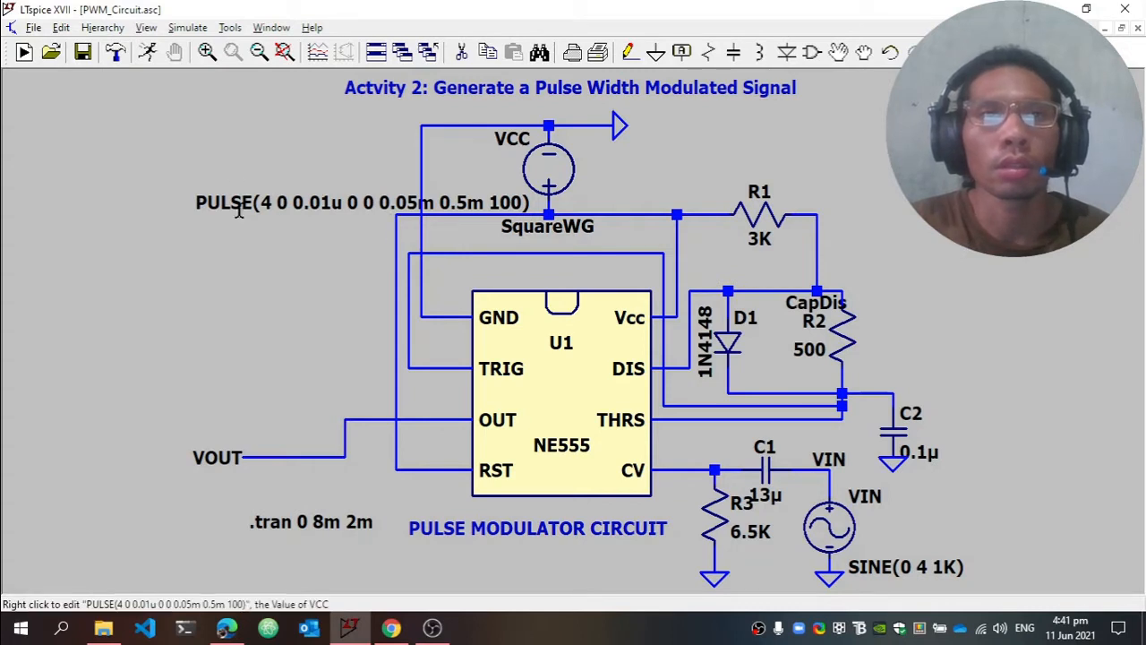
left_click(161, 57)
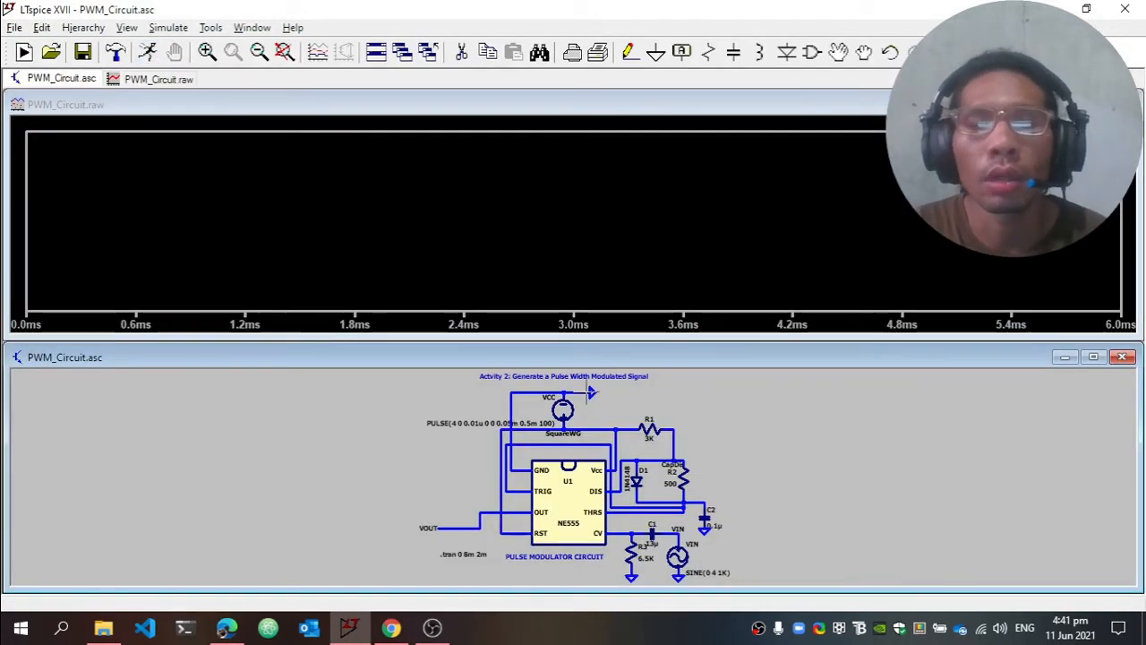
left_click(1094, 356)
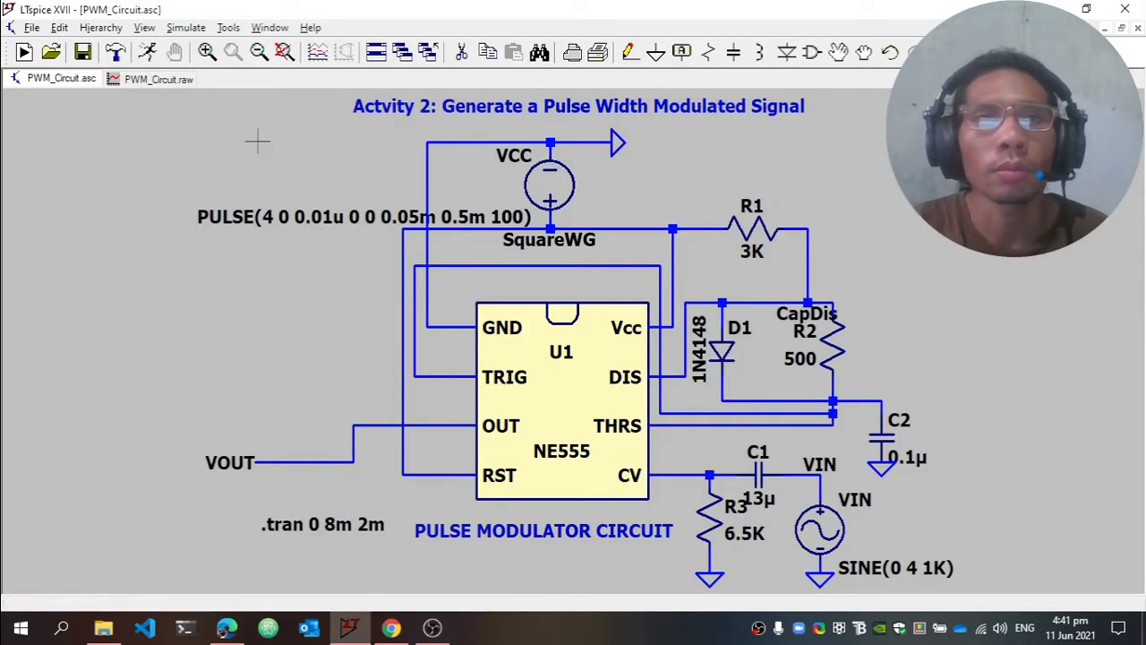
Add a second plot pane to the waveform window and plot the VIN node voltage
left_click(174, 80)
right_click(333, 184)
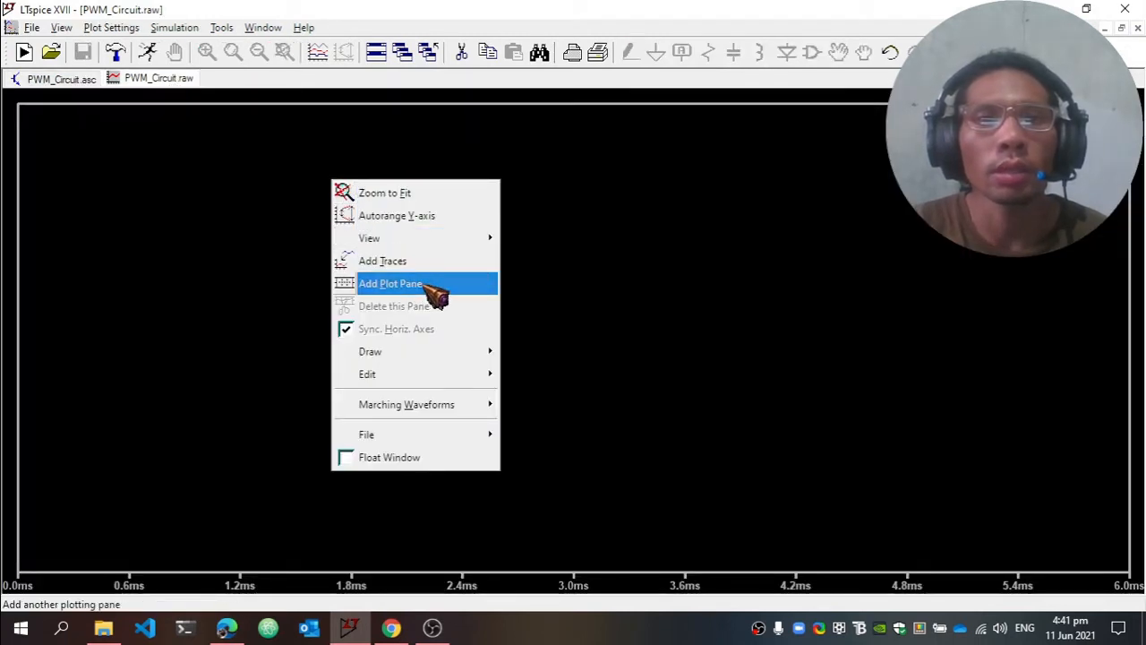
left_click(394, 283)
left_click(77, 79)
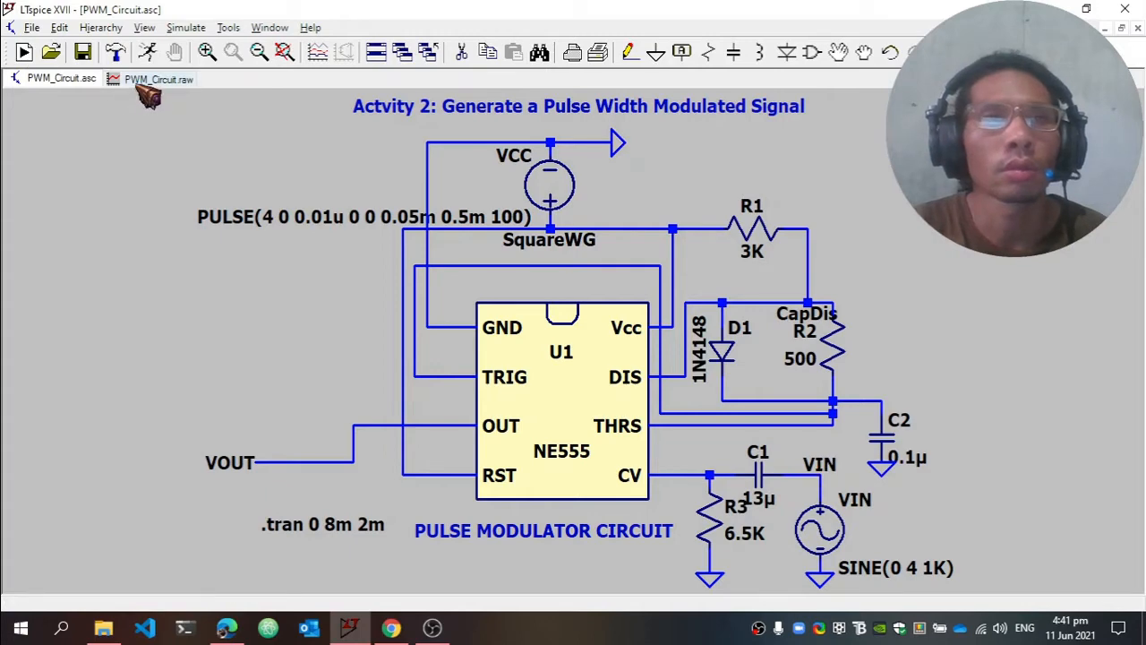
left_click(150, 82)
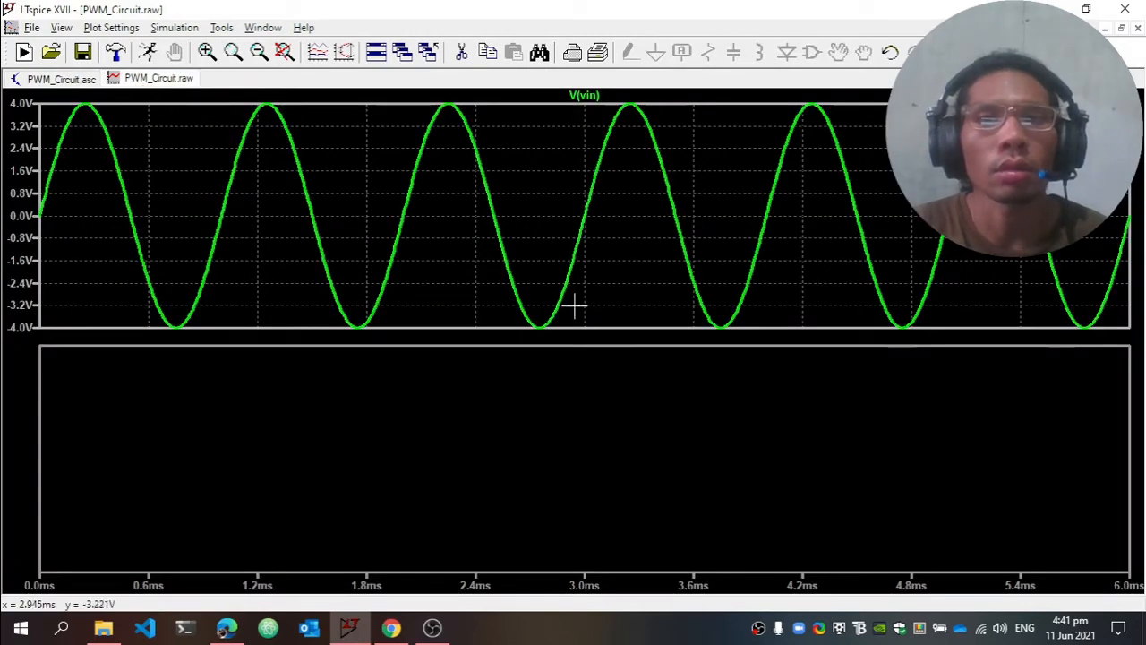
Delete the empty plot pane and add a new one above the VIN trace
right_click(434, 396)
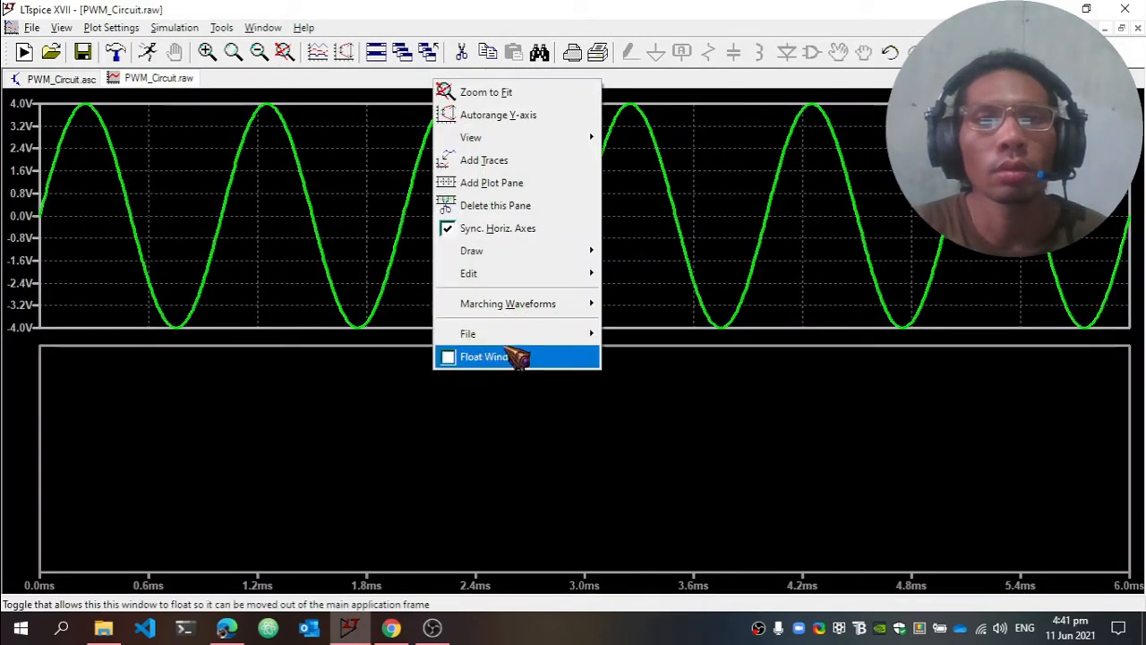
left_click(519, 214)
right_click(344, 196)
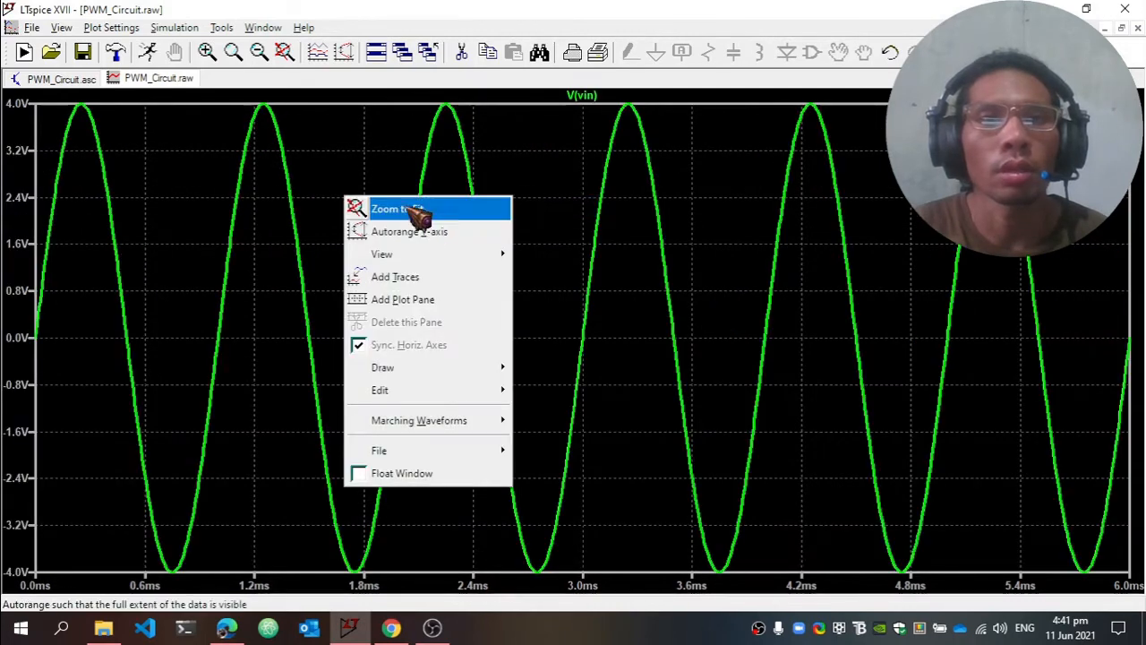
left_click(428, 302)
Plot the SquareWG node voltage in the new pane above the VIN trace
left_click(60, 82)
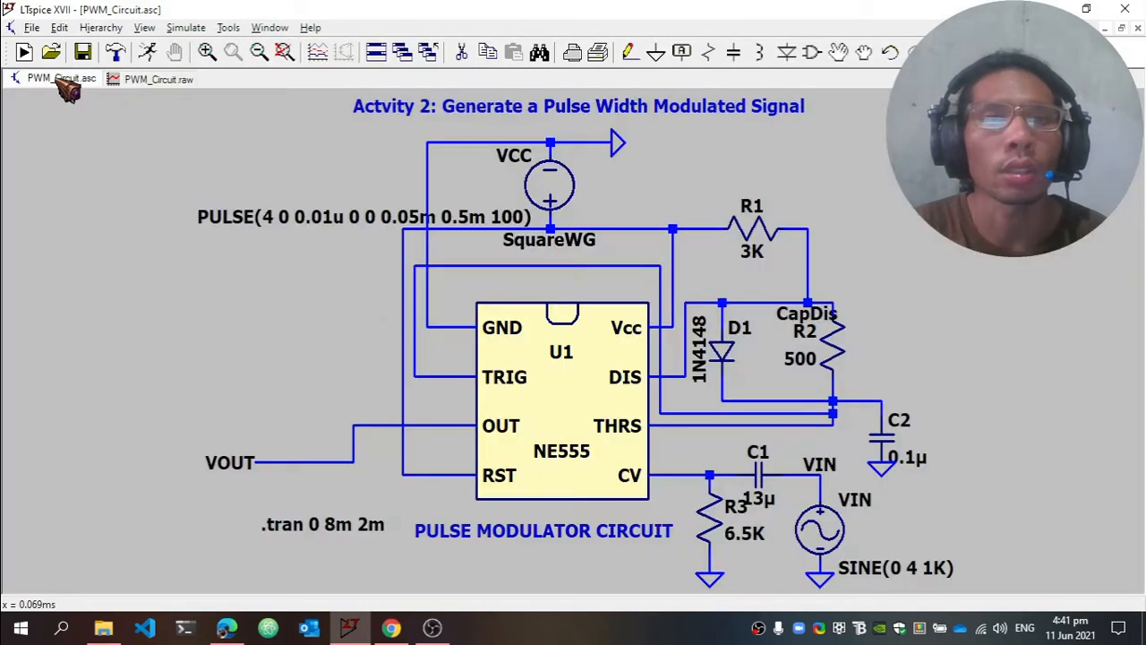
left_click(566, 213)
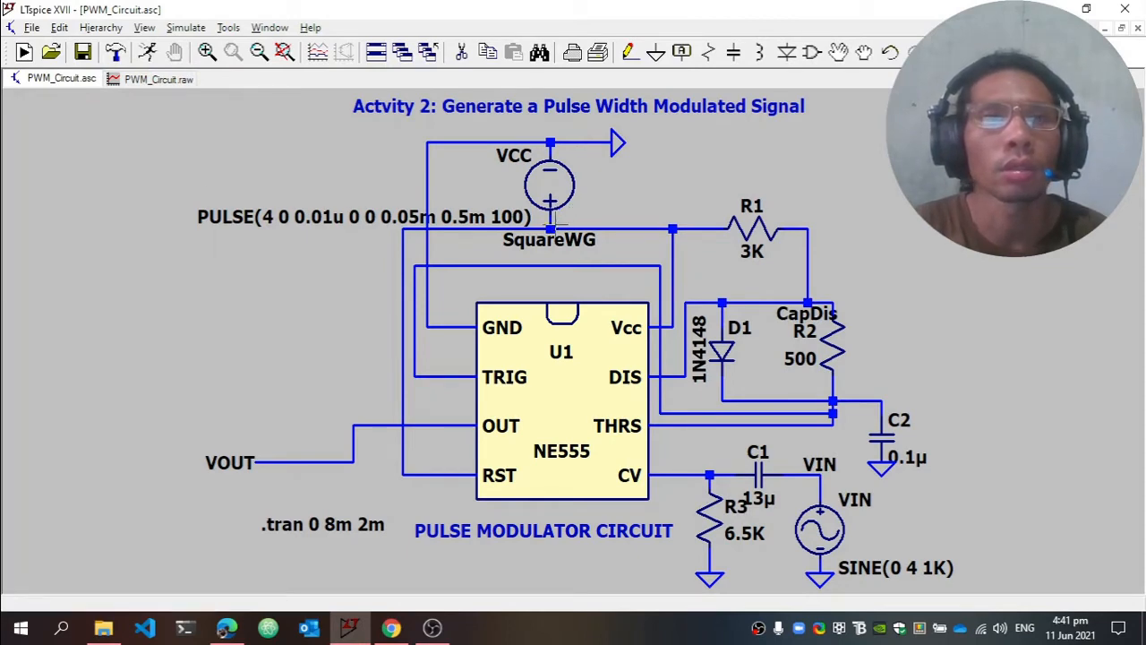
left_click(166, 78)
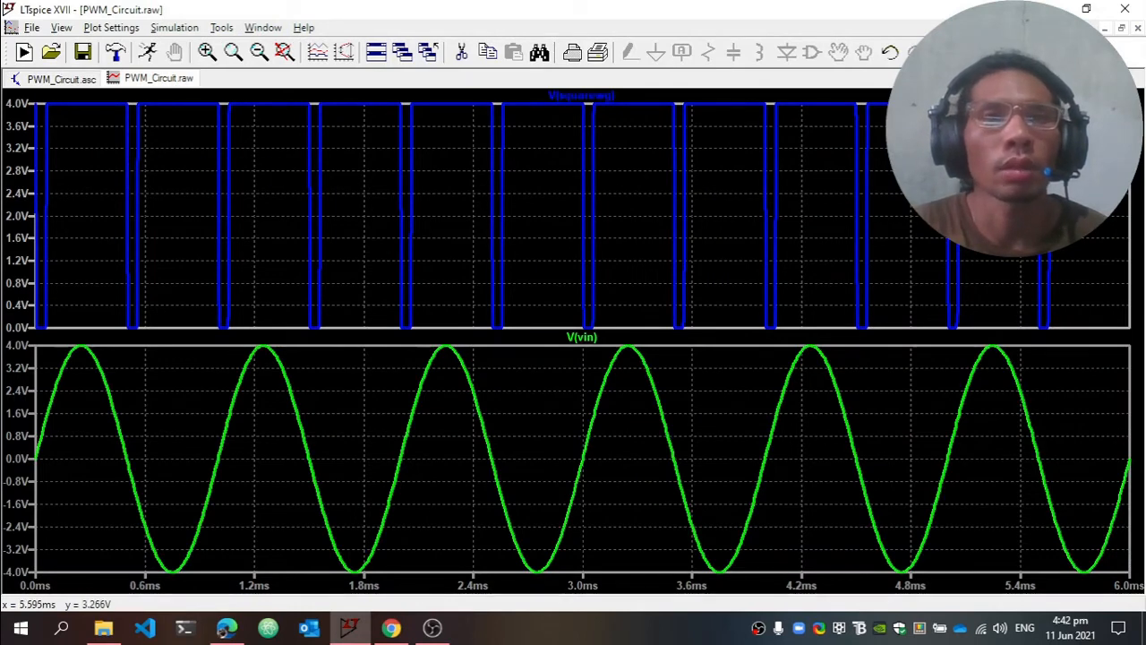
Zoom the waveforms to about the first 4.4 ms and add the CapDis node voltage to the SquareWG pane
left_click_drag(32, 95, 765, 591)
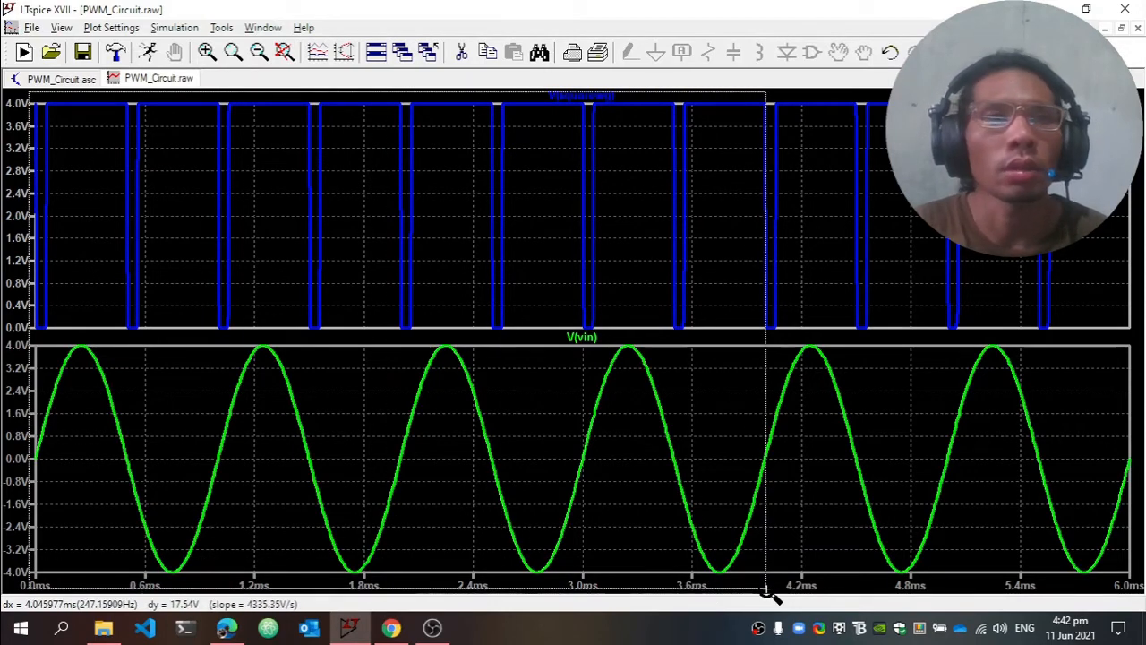
left_click_drag(765, 591, 766, 591)
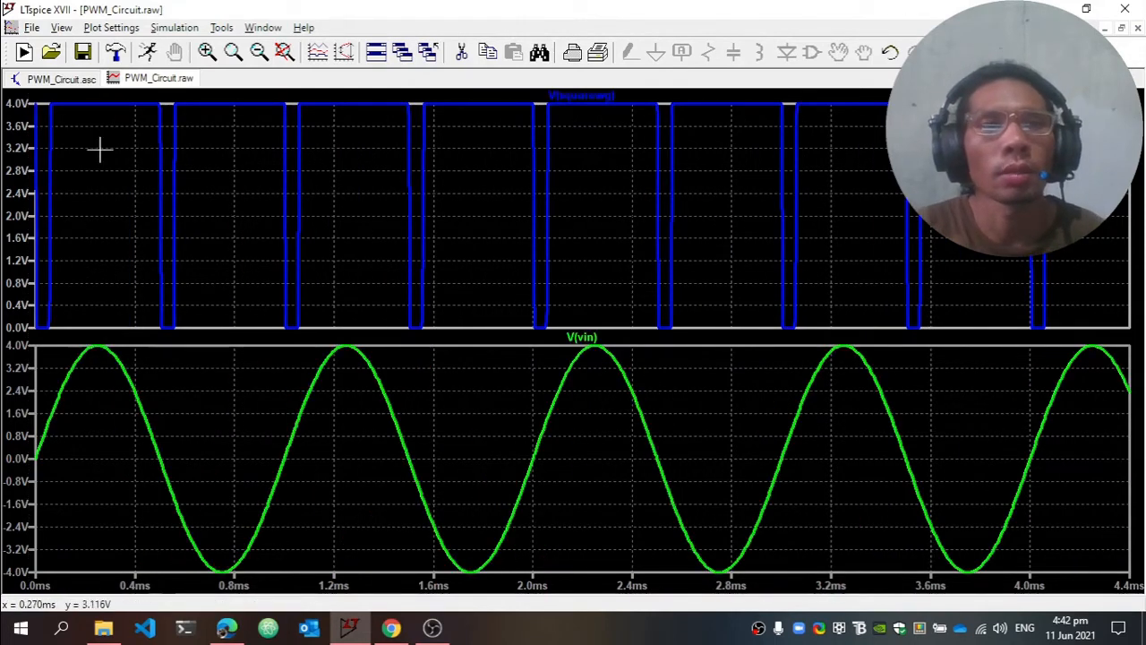
left_click(67, 81)
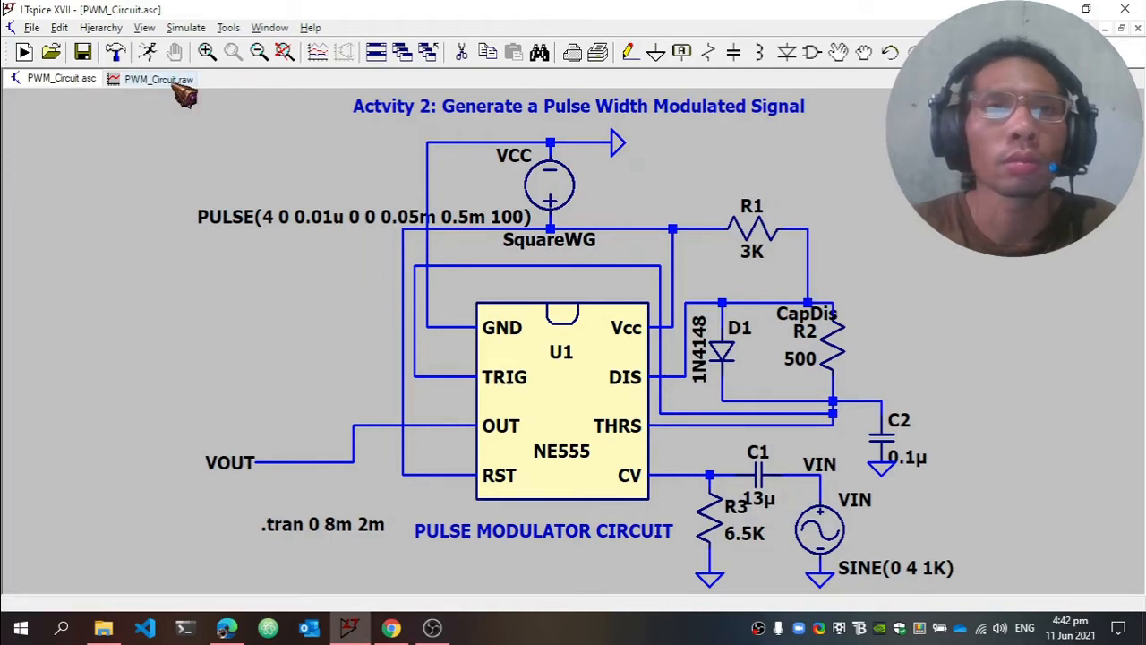
left_click(174, 81)
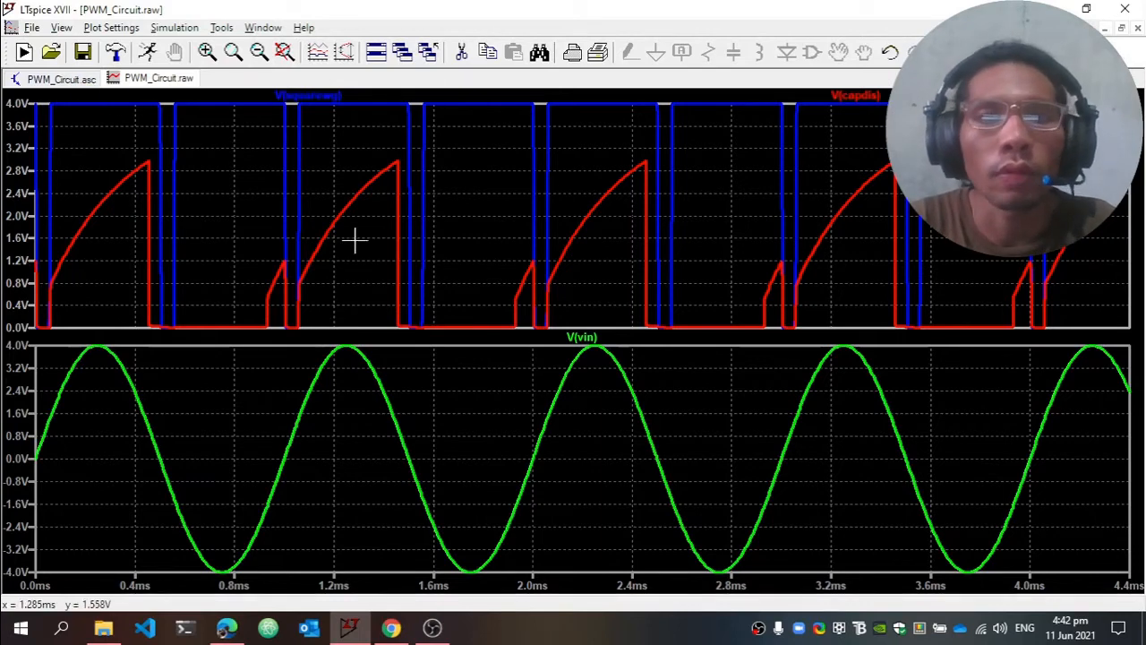
Add a third plot pane, plot the VOUT node voltage in it and zoom the waveforms to about the first 2 ms
right_click(467, 146)
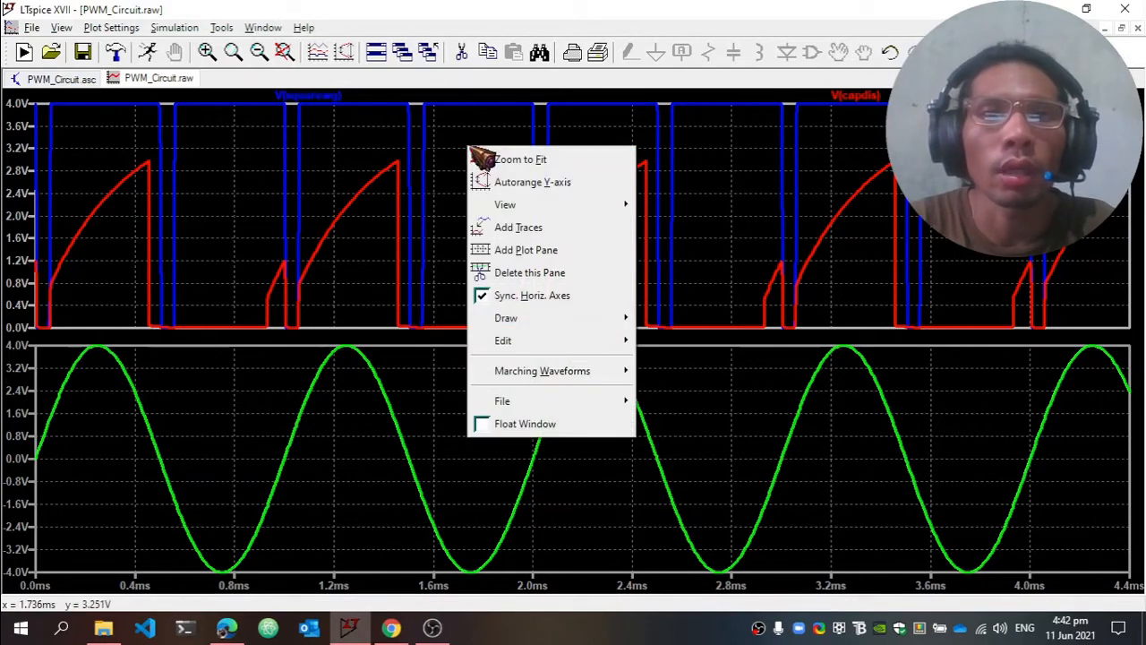
left_click(526, 249)
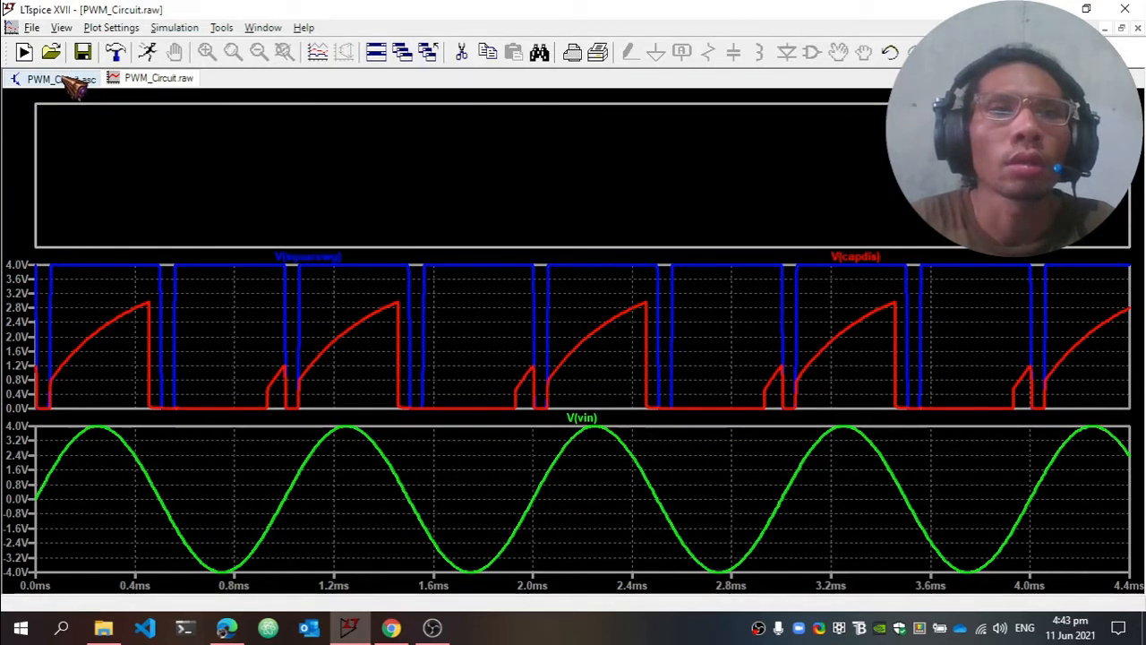
left_click(62, 78)
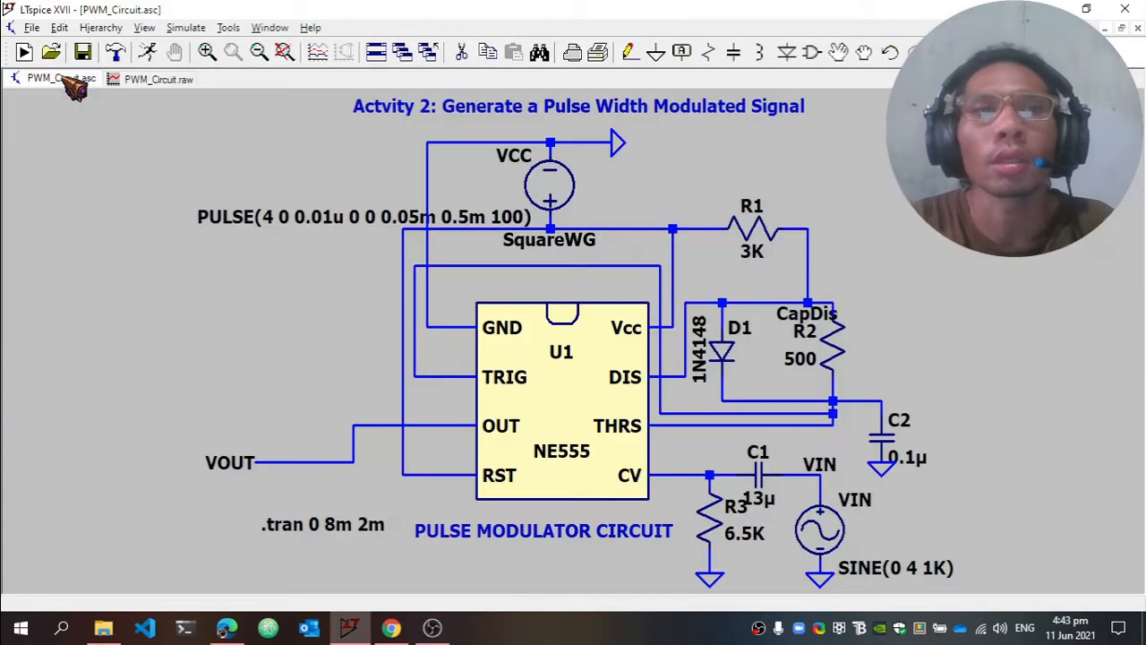
left_click(236, 462)
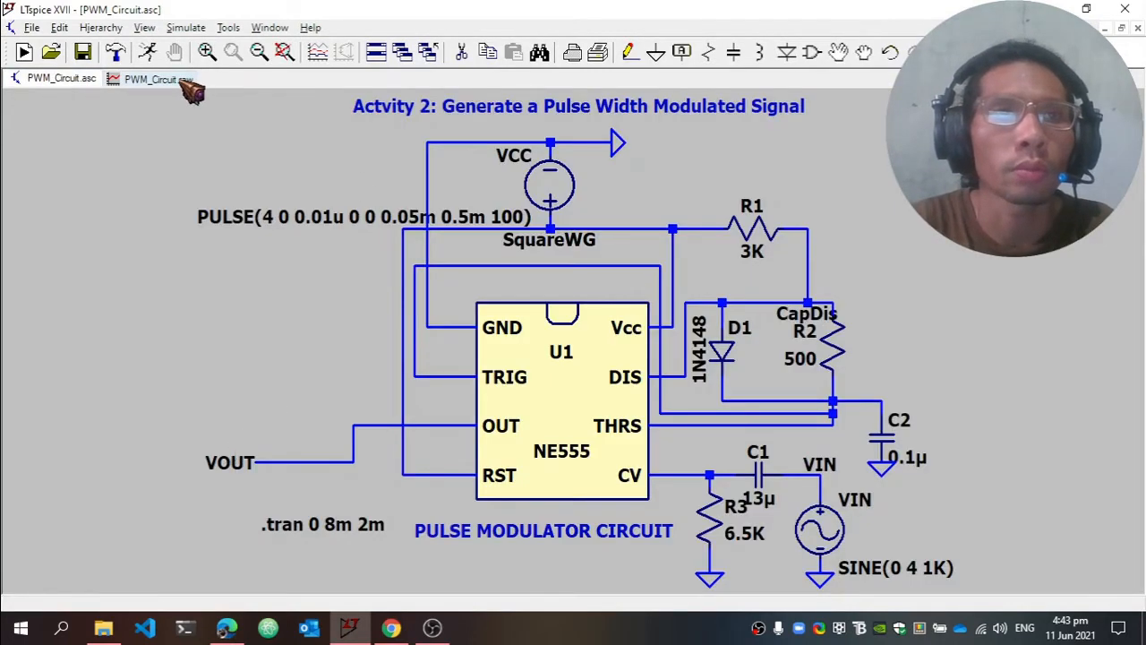
left_click(181, 81)
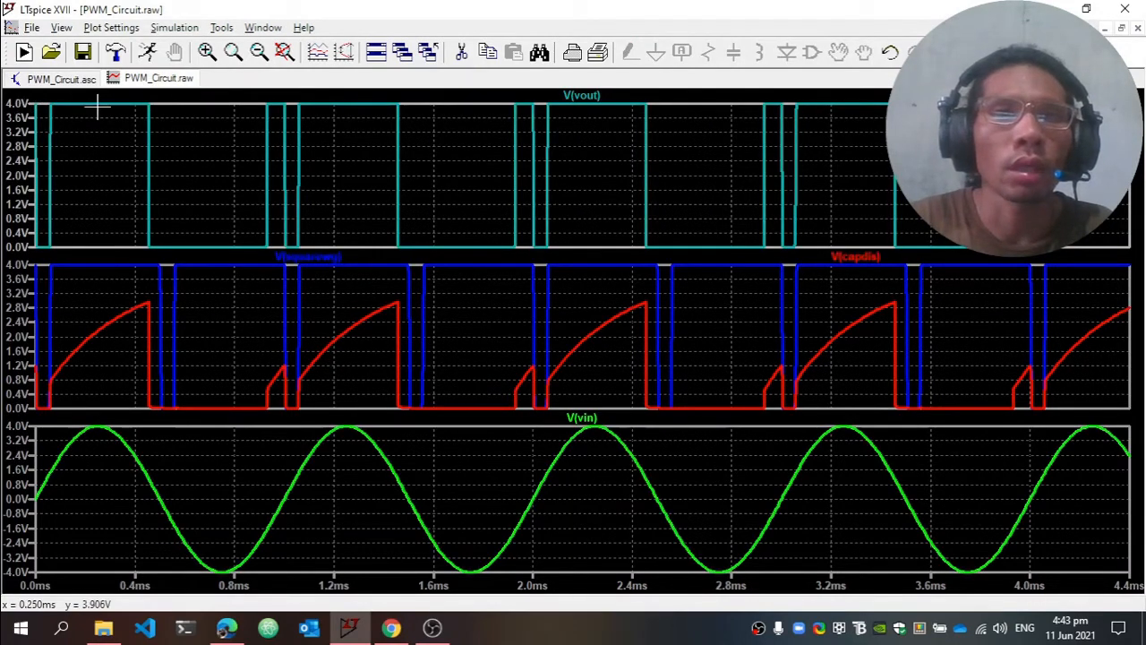
left_click_drag(29, 102, 511, 522)
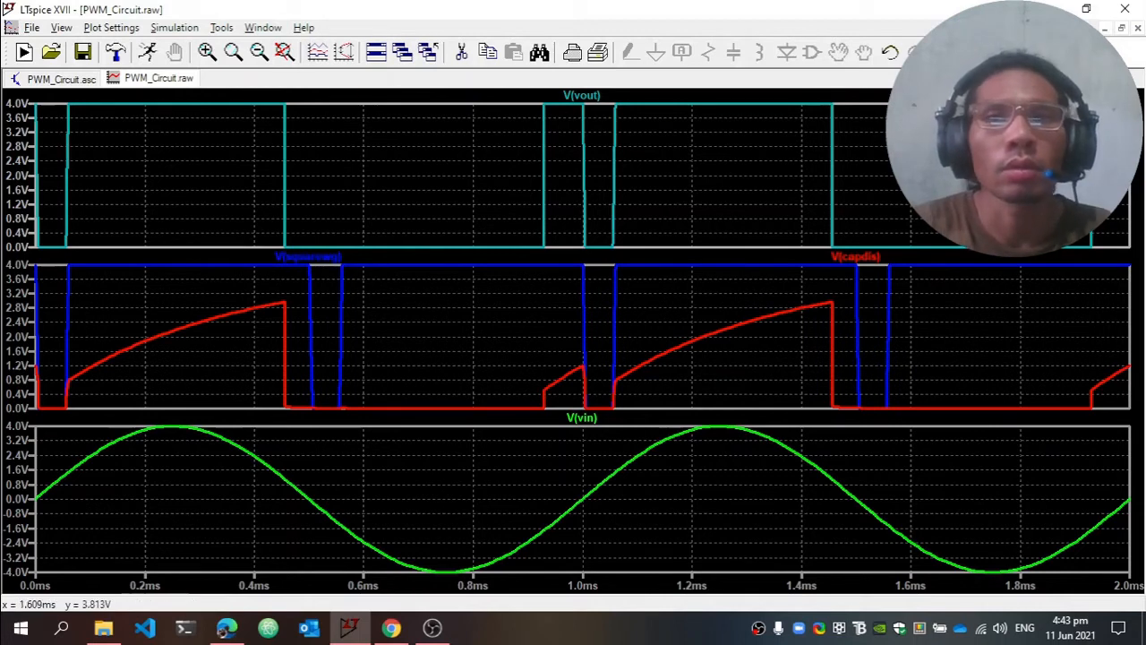
Close the waveform window, rerun the simulation and maximize the new empty plot
right_click(164, 82)
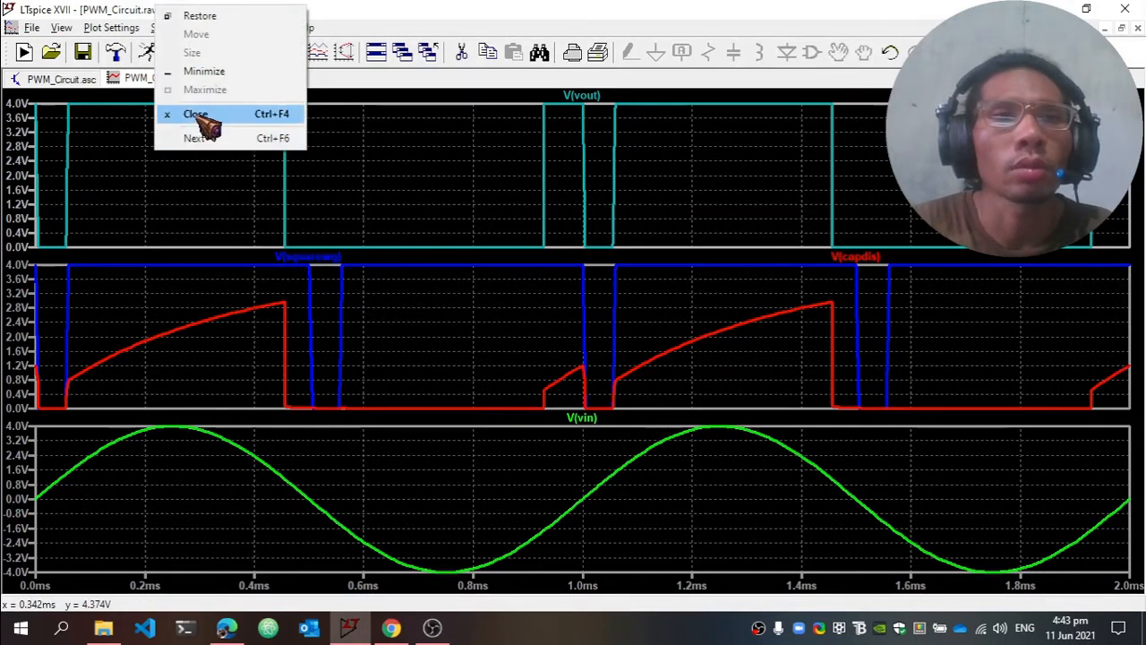
left_click(197, 117)
left_click(162, 51)
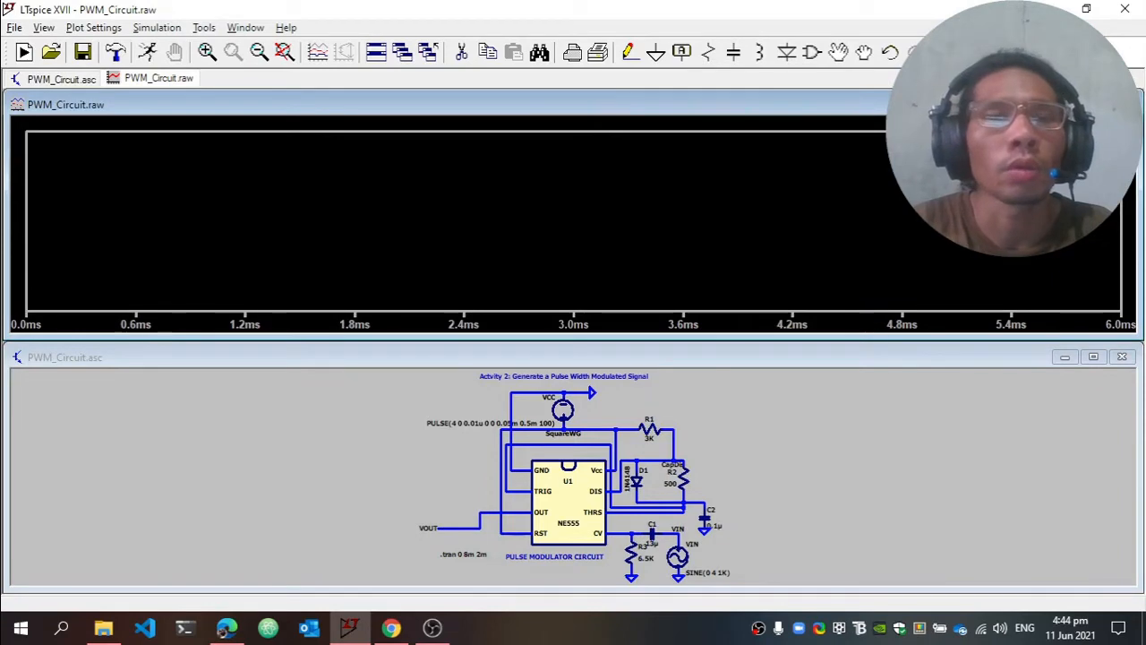
left_click(1093, 105)
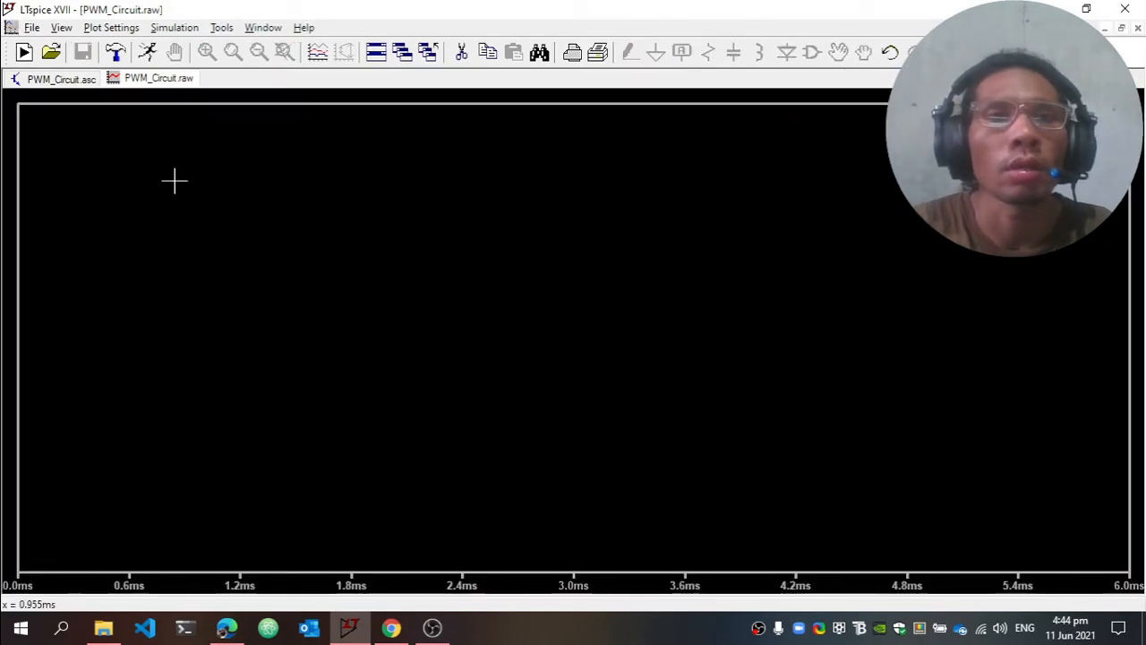
Plot the VIN and SquareWG node voltages together in the single plot pane
left_click(61, 78)
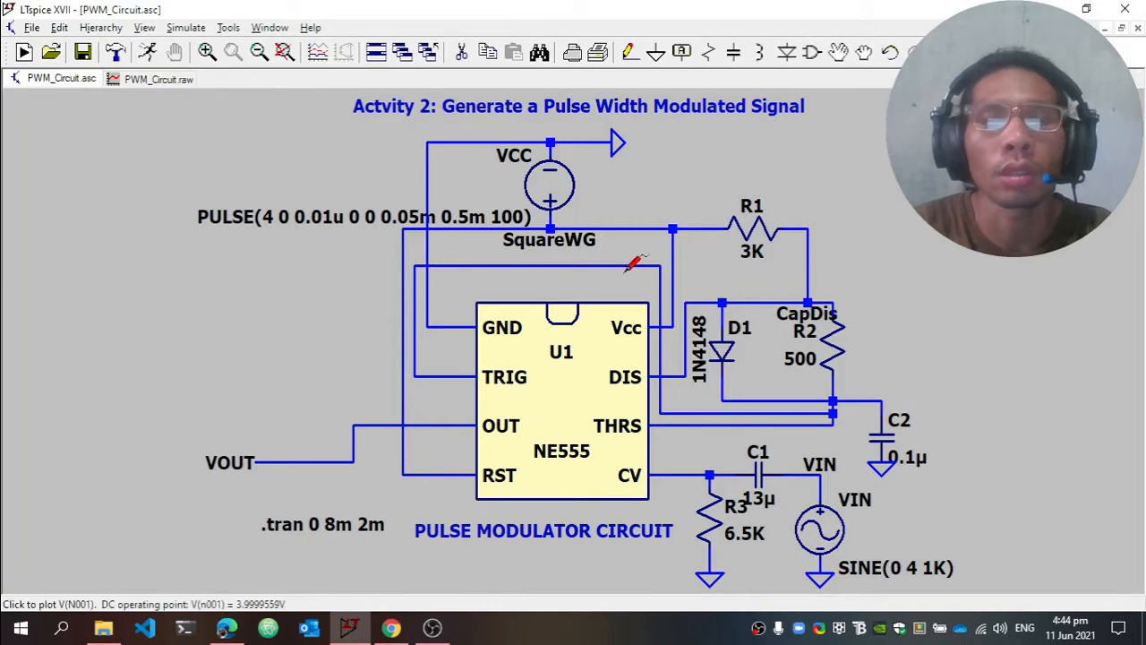
left_click(826, 470)
left_click(161, 80)
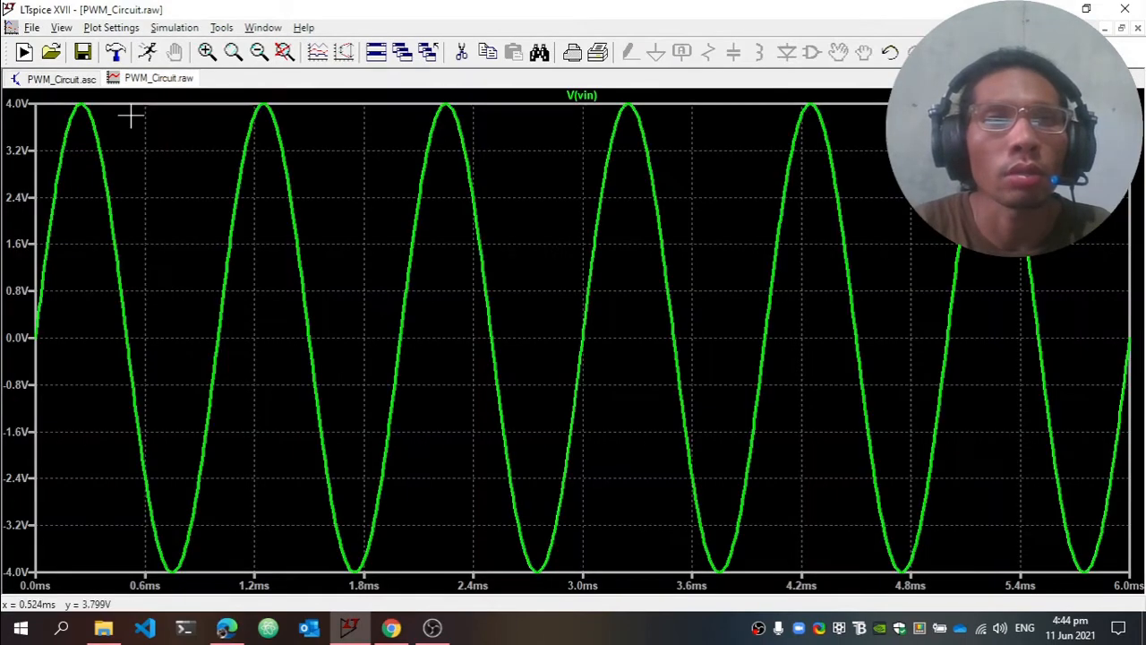
left_click(80, 79)
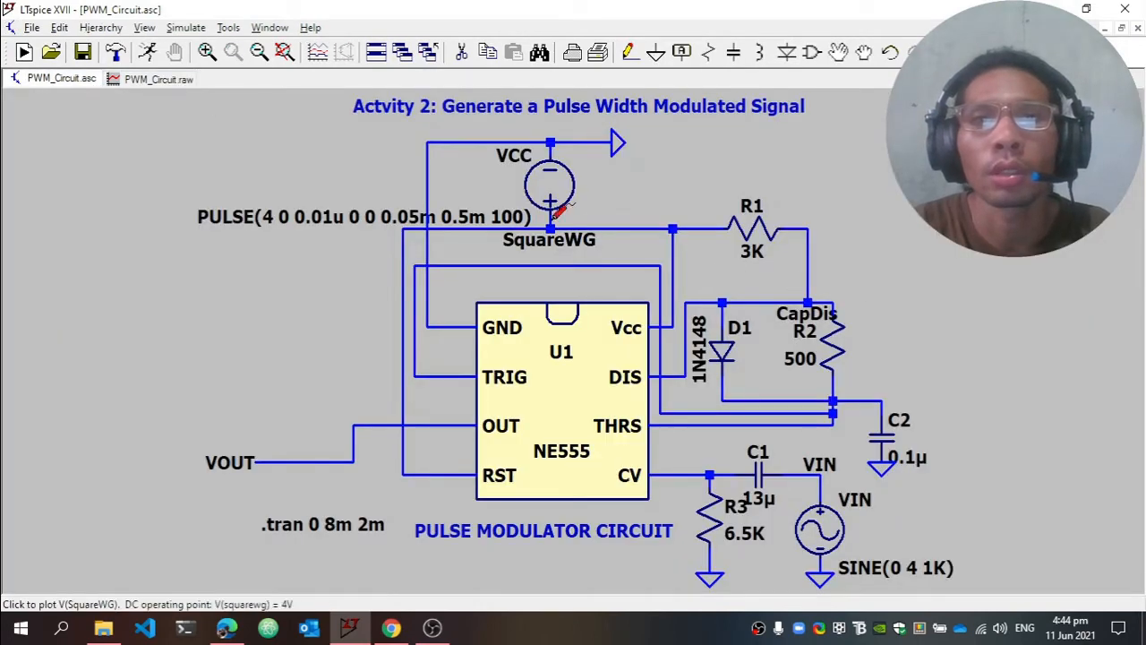
left_click(555, 223)
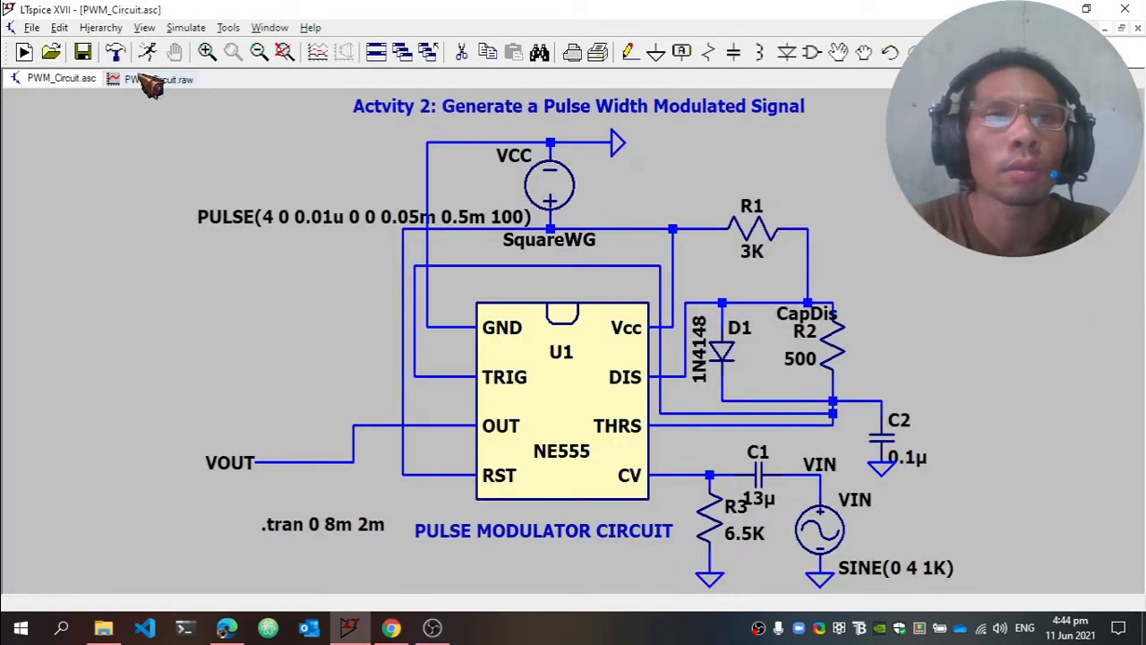
left_click(158, 79)
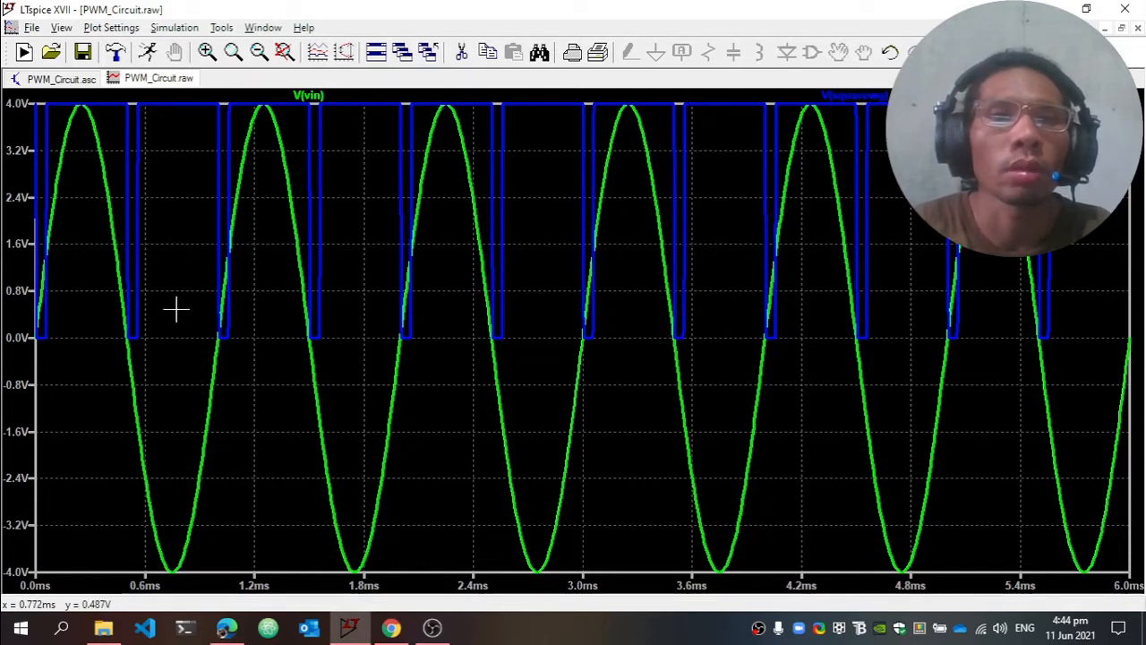
Overlay the CapDis and VOUT node voltages on the VIN and SquareWG traces in the same pane
left_click(77, 81)
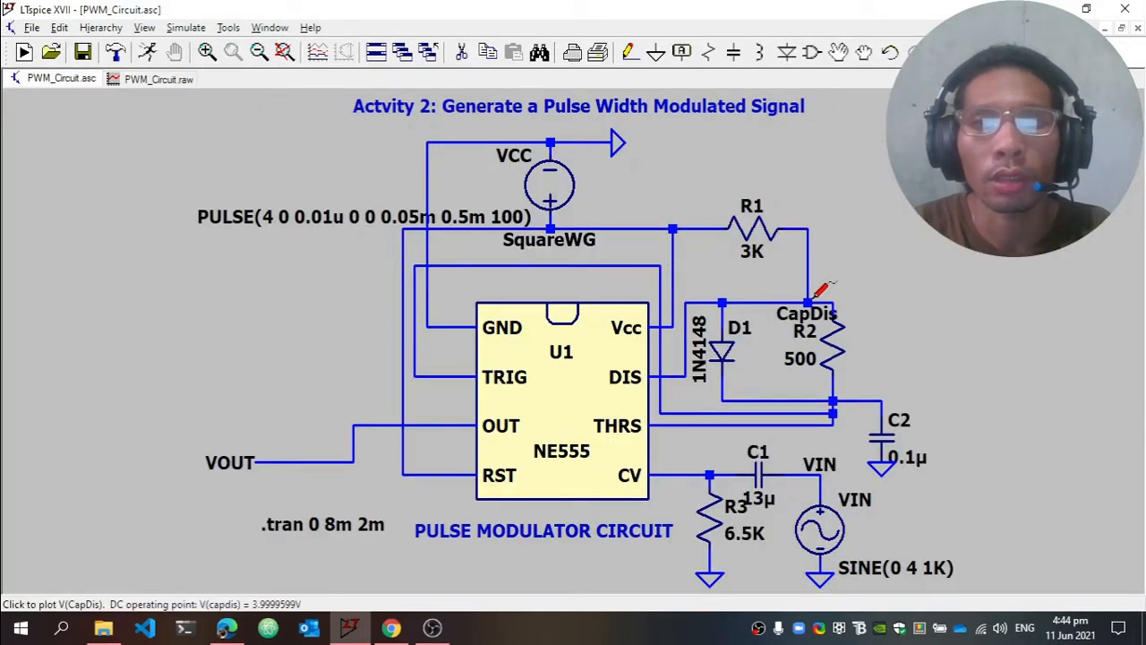
left_click(808, 301)
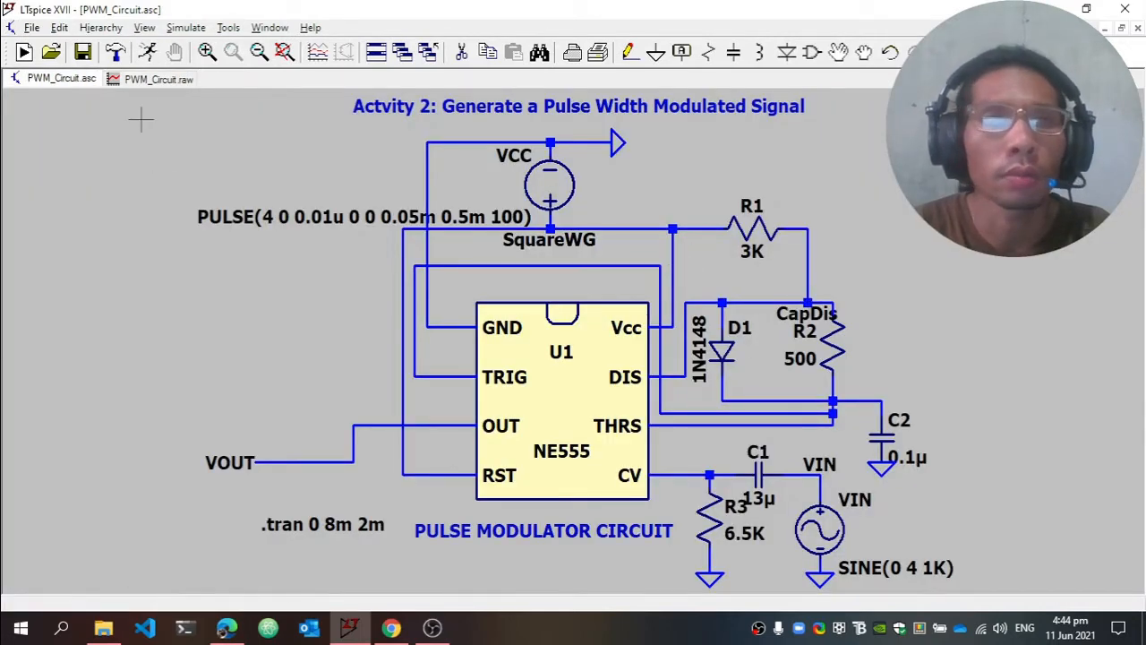
left_click(160, 79)
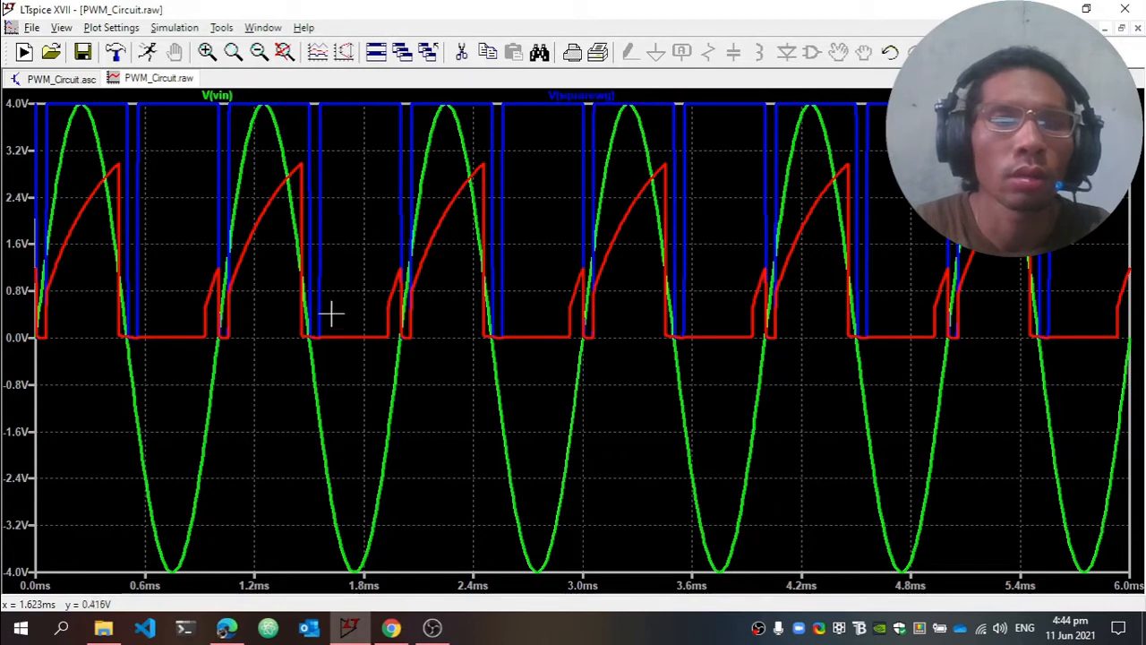
left_click(82, 85)
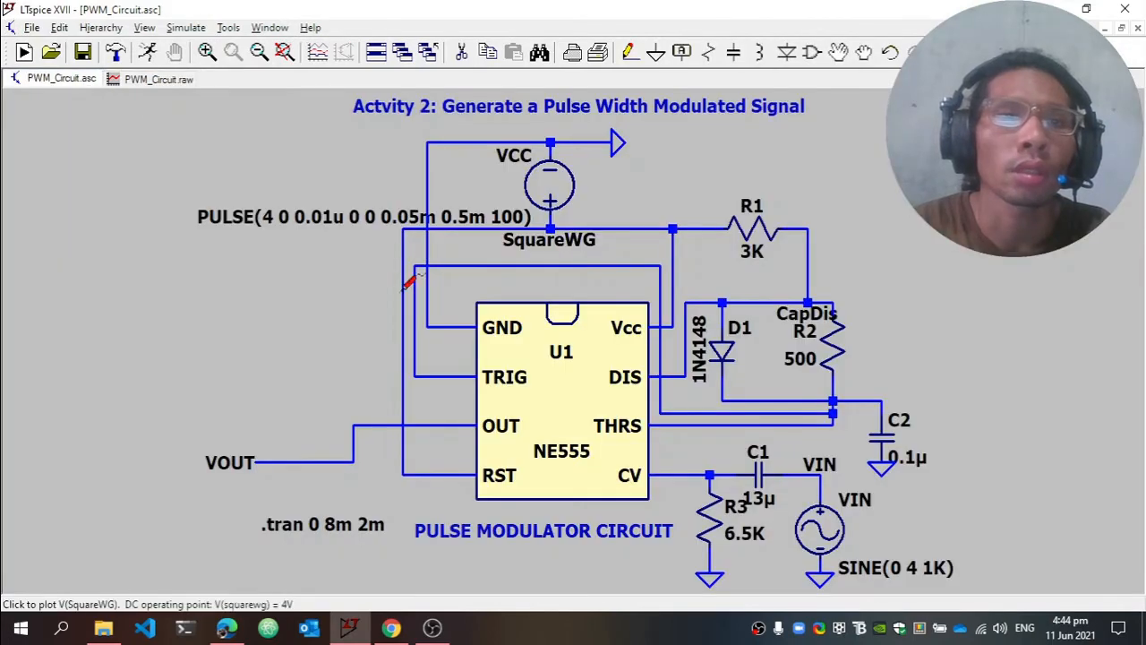
left_click(253, 454)
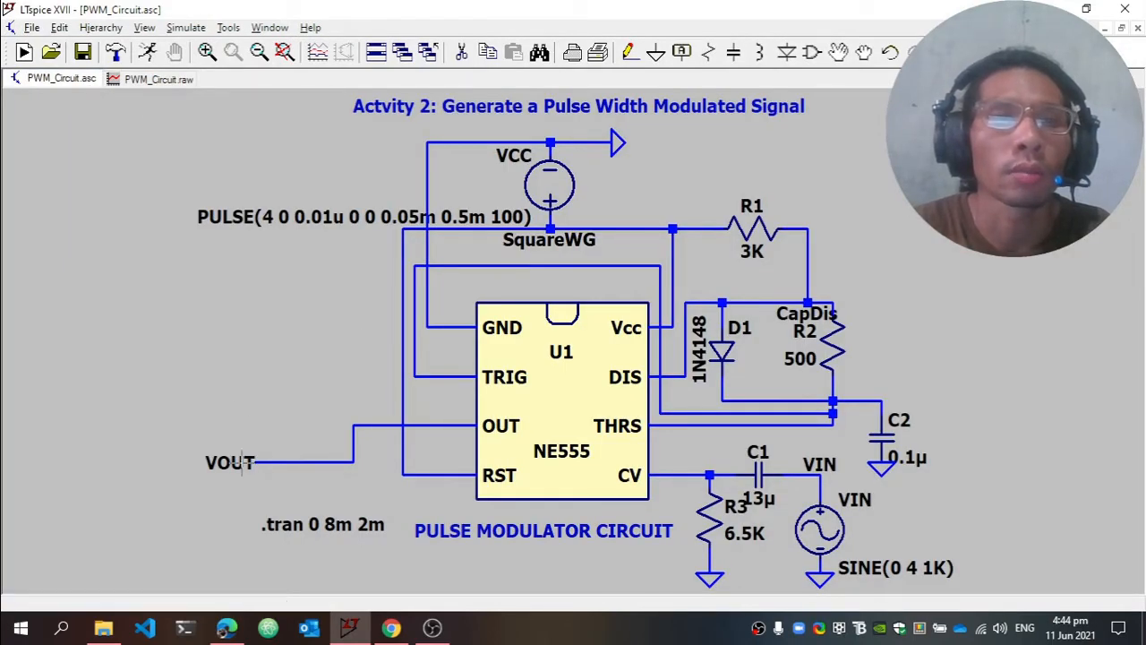
left_click(161, 83)
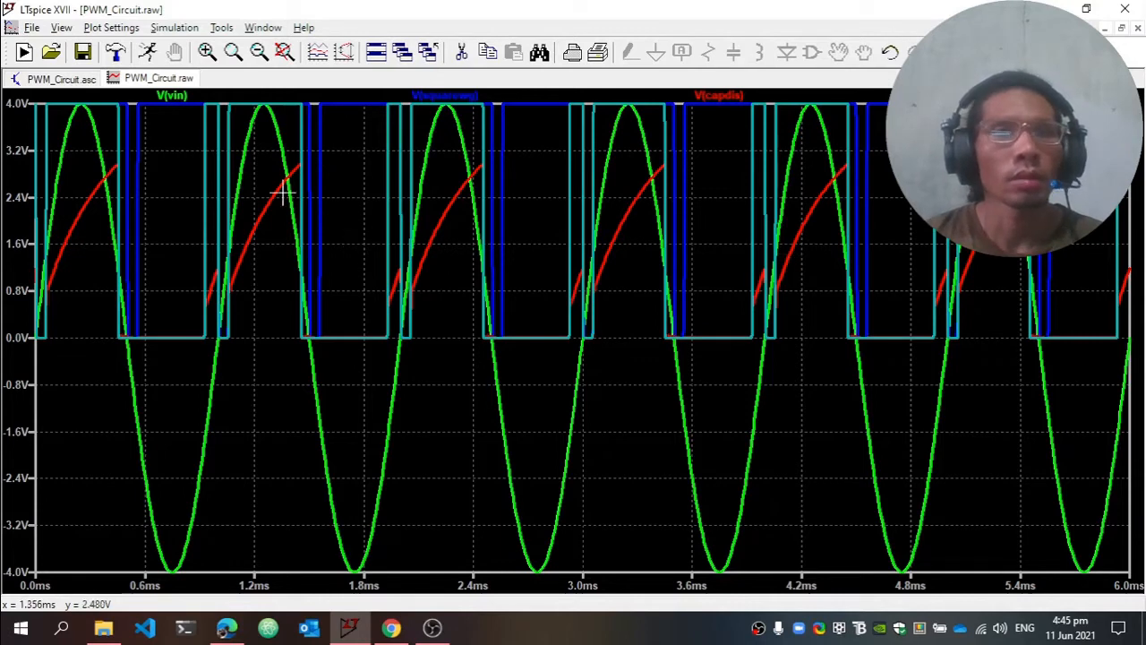
Compare the overlaid waveforms with the PWM_Circuit schematic, then return to the waveform plot
left_click(88, 78)
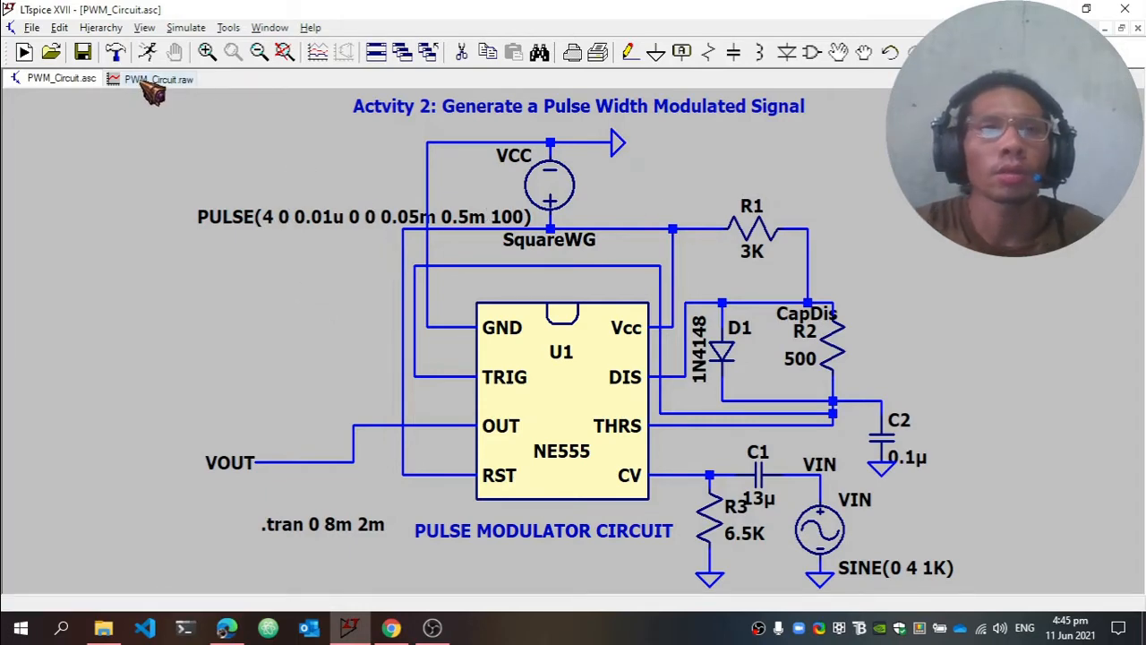
left_click(146, 79)
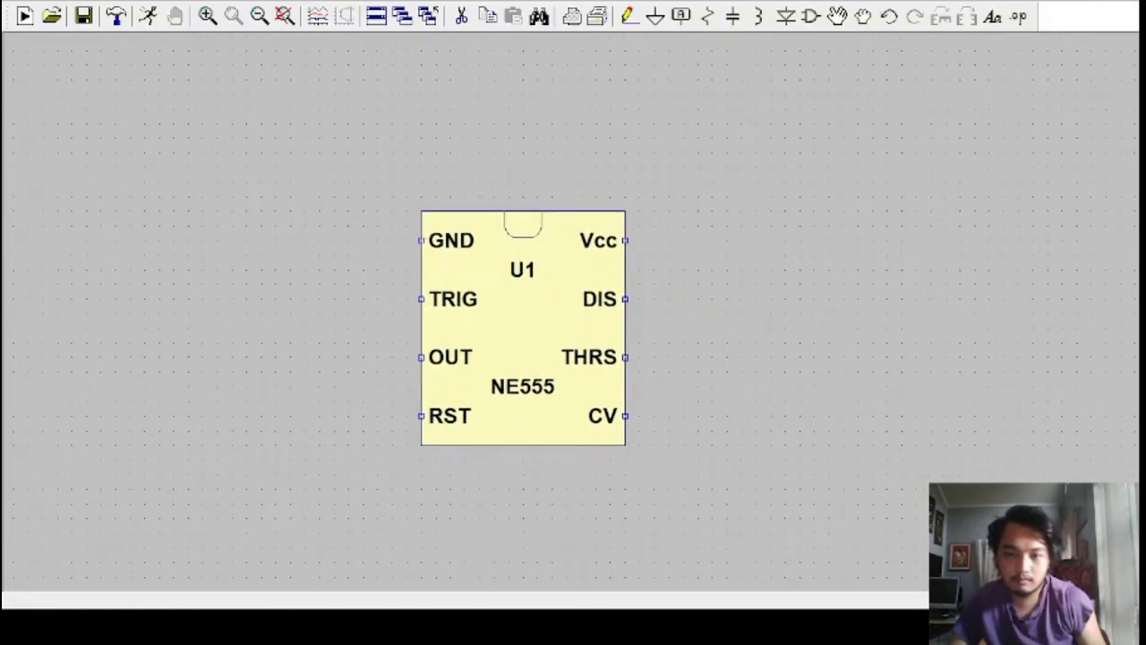
Place a voltage source above the NE555 and align it with the chip's vertical centreline
left_click(811, 16)
left_click(659, 456)
scroll(548, 190, "down", 3)
left_click(550, 152)
key("Escape")
scroll(634, 193, "up", 3)
scroll(632, 229, "down", 1)
key("F7")
left_click(506, 190)
left_click(484, 145)
Place a horizontal resistor above and to the right of the NE555, and move voltage source V1 higher above the chip
key("r")
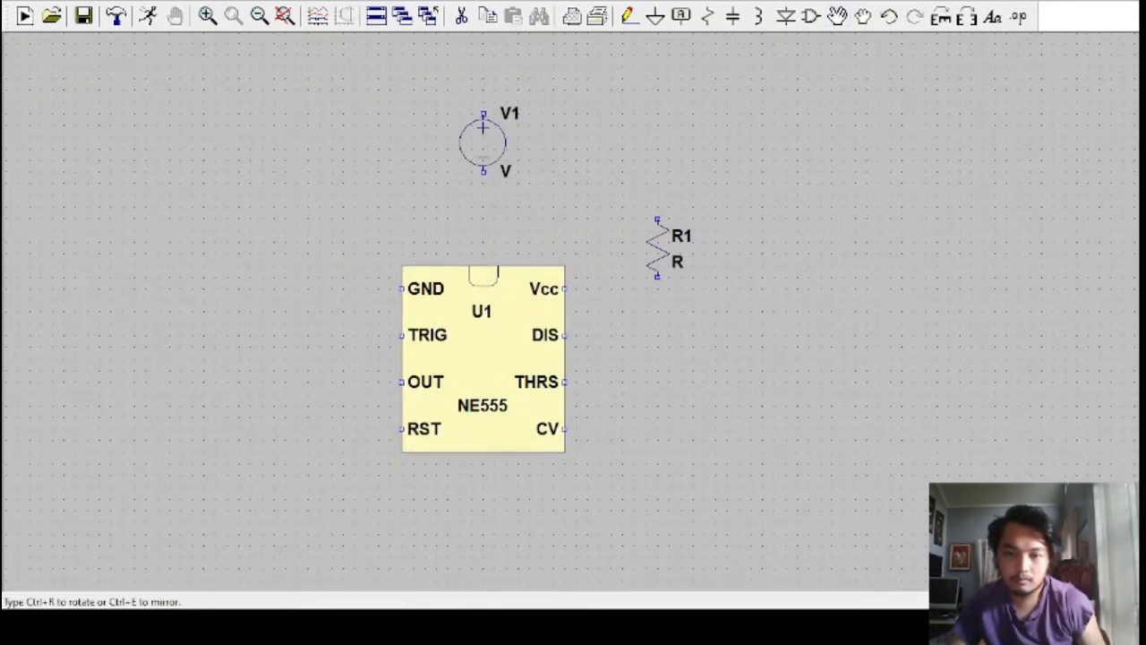
left_click(721, 218)
key("Escape")
left_click(837, 16)
left_click(483, 143)
left_click(484, 108)
Place a vertical resistor to the right of the NE555 and a vertical diode between it and the chip
left_click(707, 16)
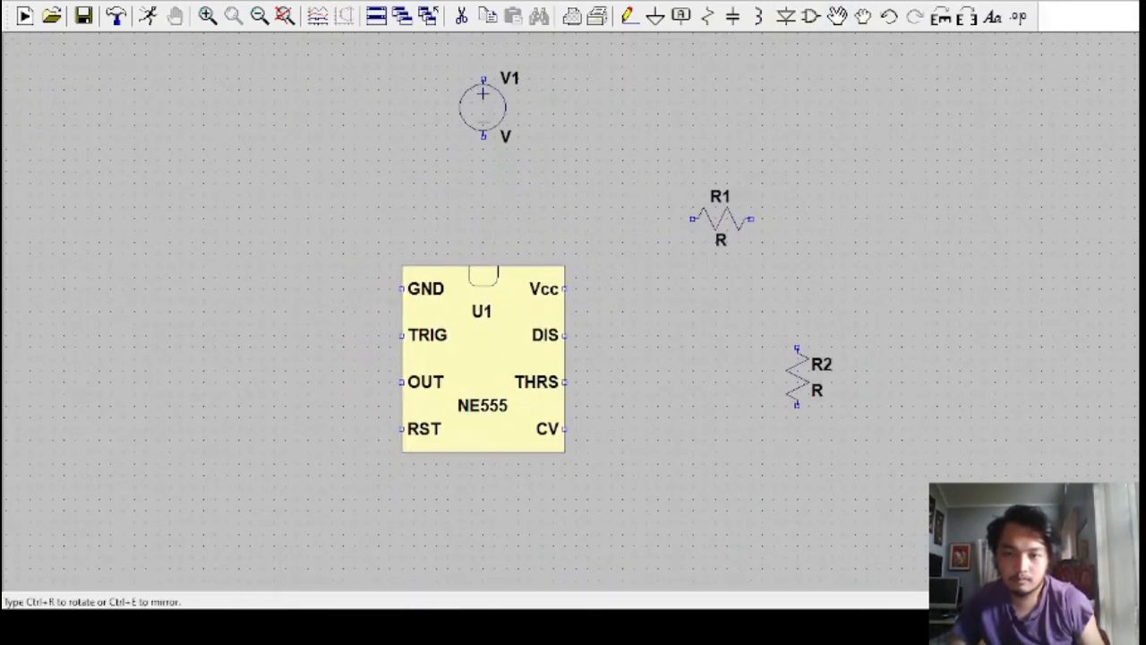
left_click(832, 340)
key("Escape")
left_click(785, 16)
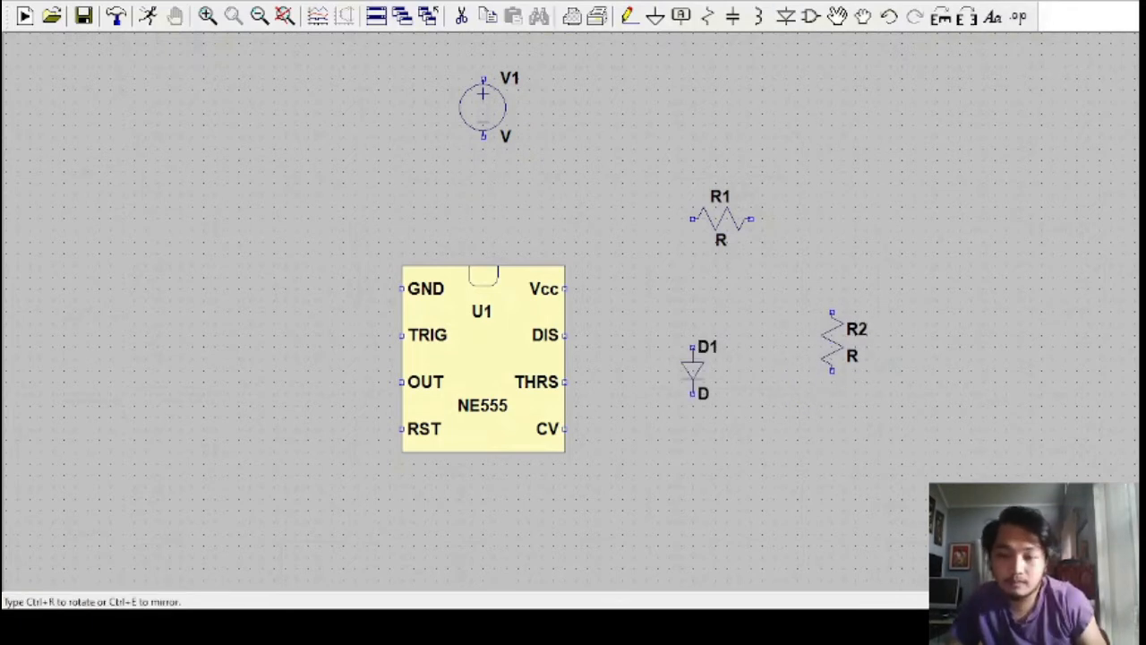
left_click(692, 346)
key("Escape")
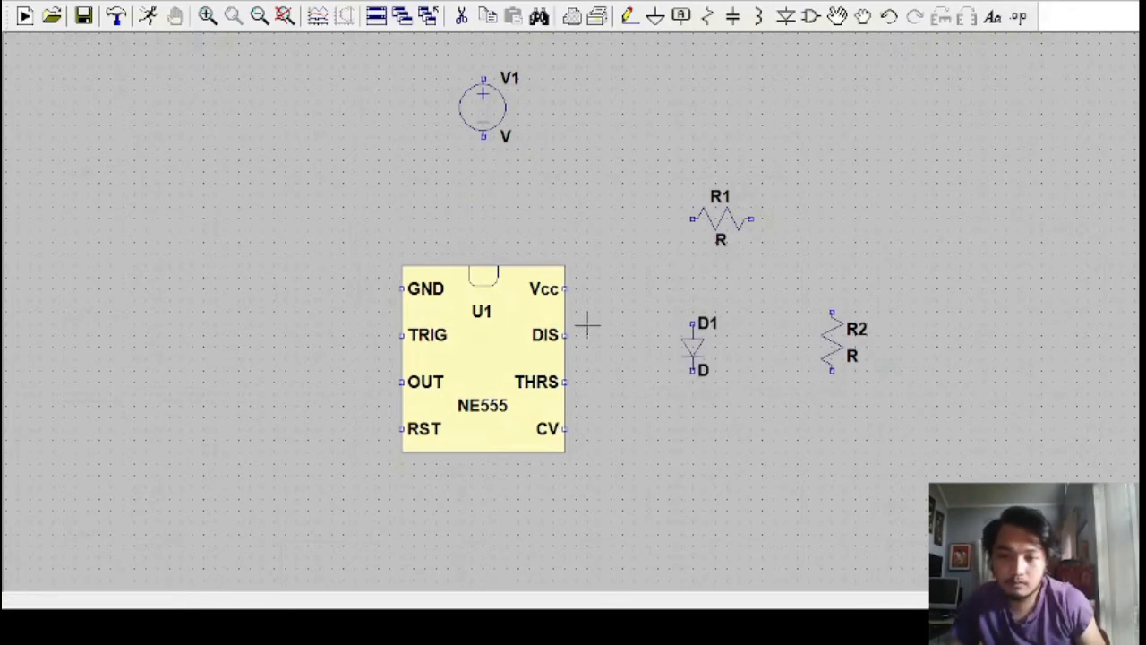
Place a vertical capacitor at the far lower right of the circuit and a horizontal capacitor just below diode D1
key("c")
left_click(926, 475)
key("Escape")
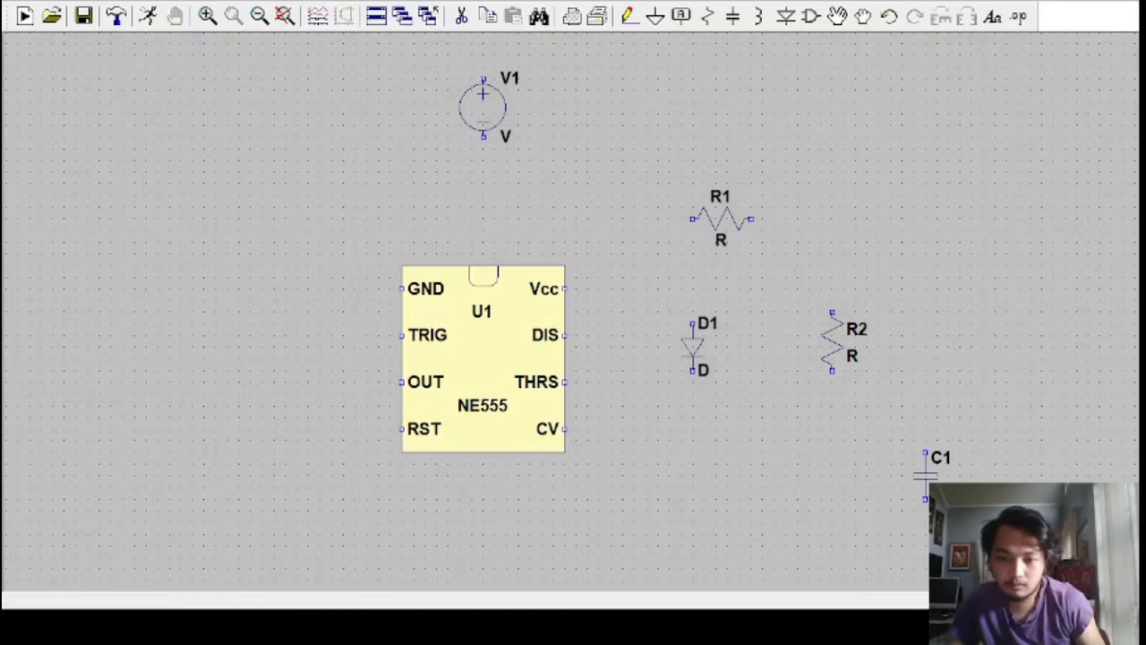
key("c")
key("ctrl+r")
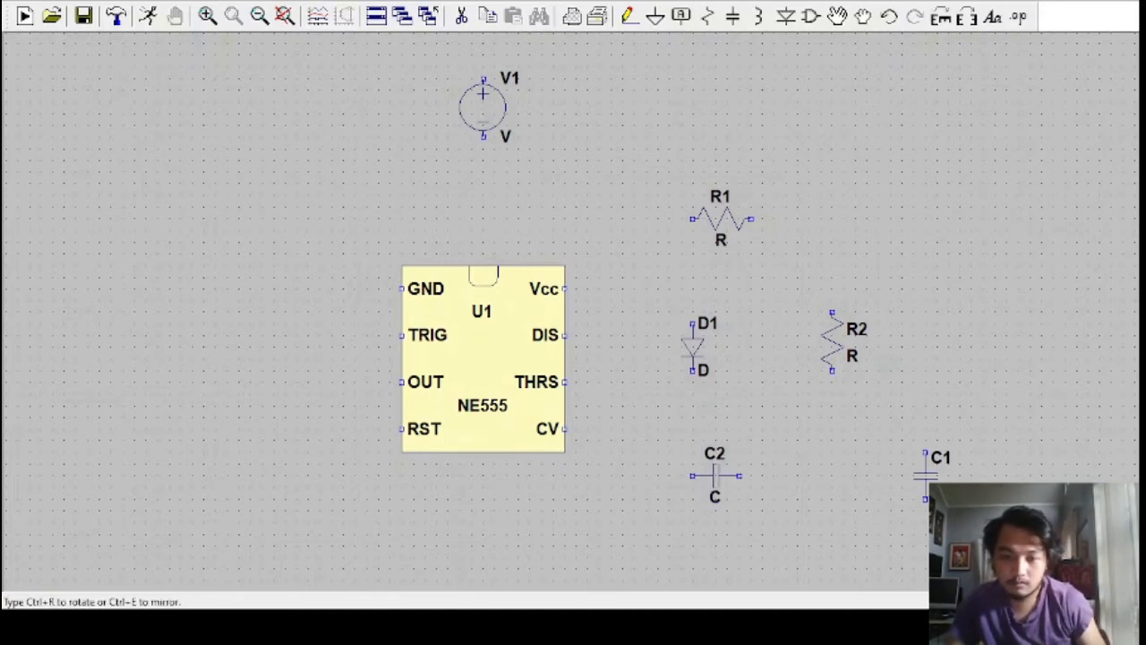
left_click(726, 441)
key("Escape")
Place a vertical resistor below the CV pin side and a SINE(0 1 1K) voltage source to its right
key("r")
left_click(624, 529)
key("Escape")
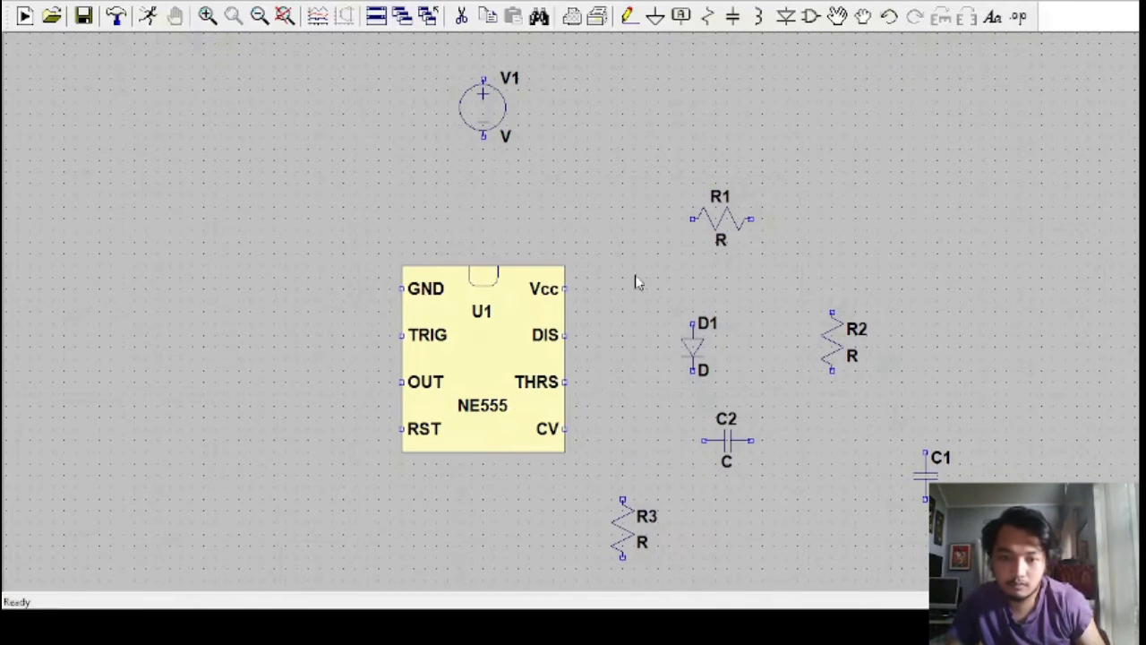
key("v")
left_click(785, 537)
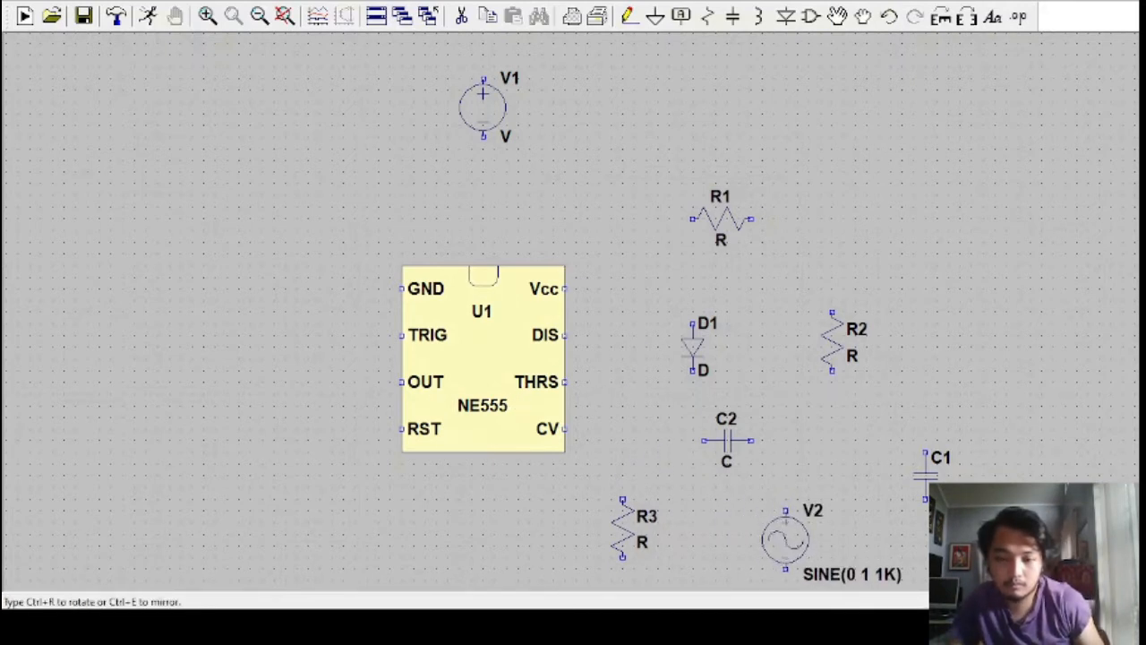
key("Escape")
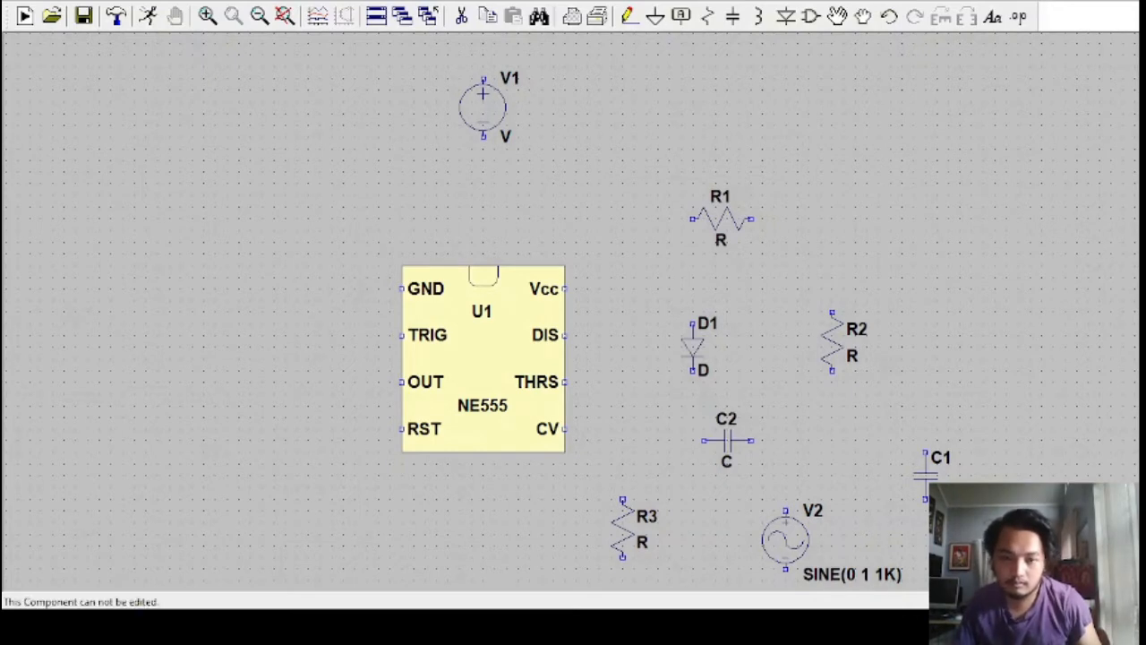
Draw a stepped wire out of the NE555's OUT pin and label its free end VOUT
scroll(645, 242, "down", 2)
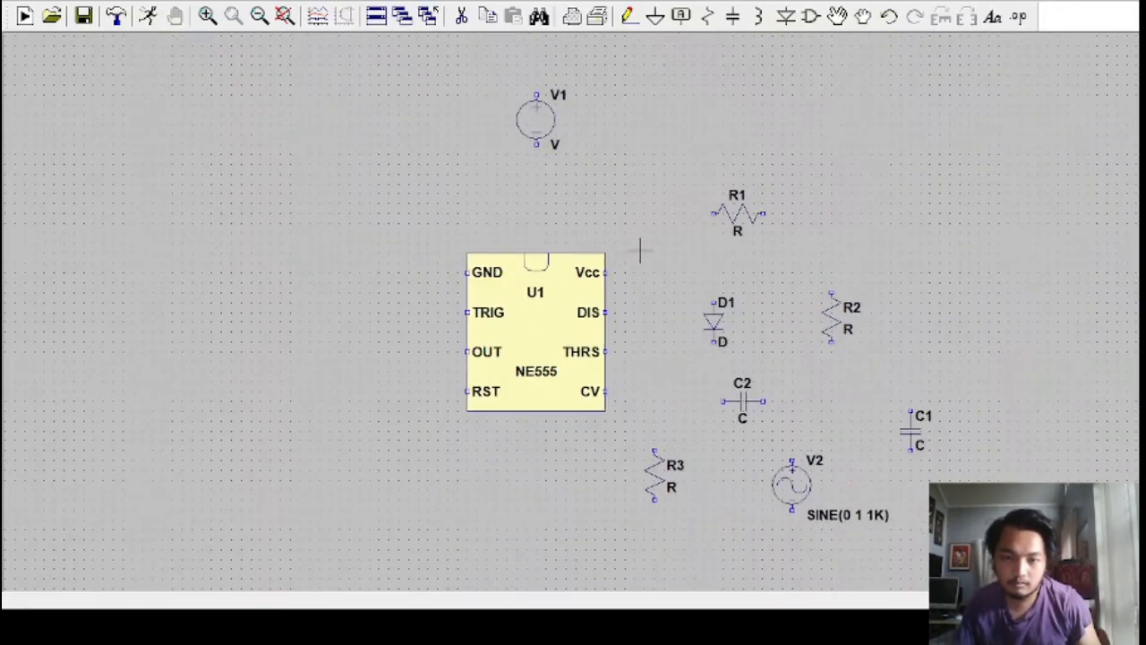
left_click(629, 16)
left_click(466, 352)
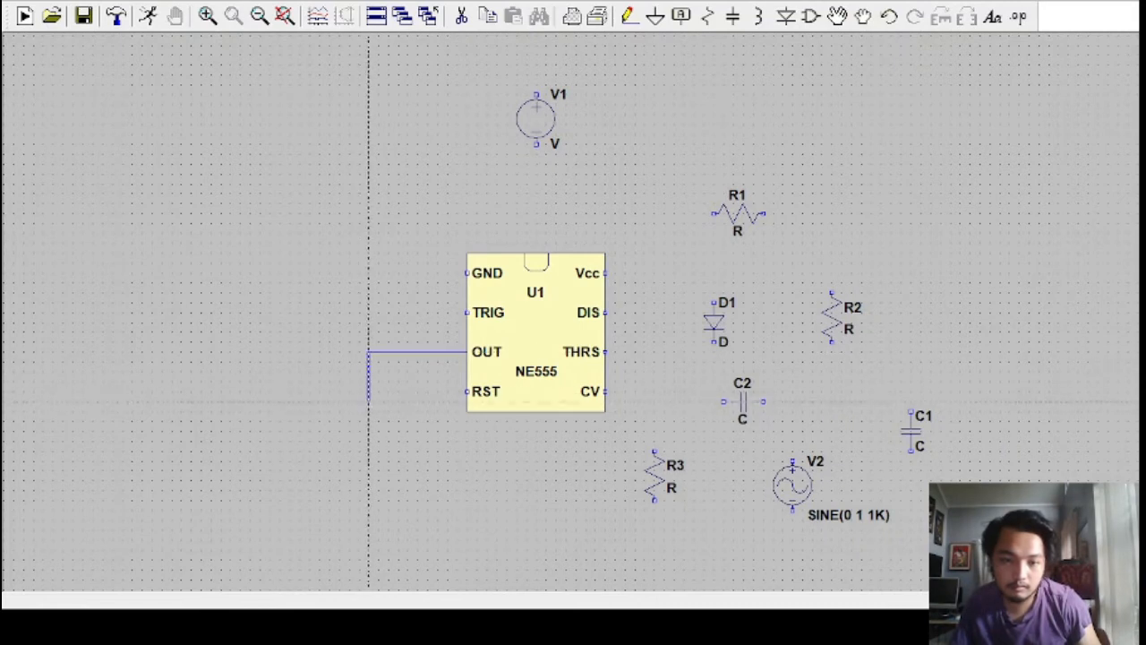
left_click(368, 392)
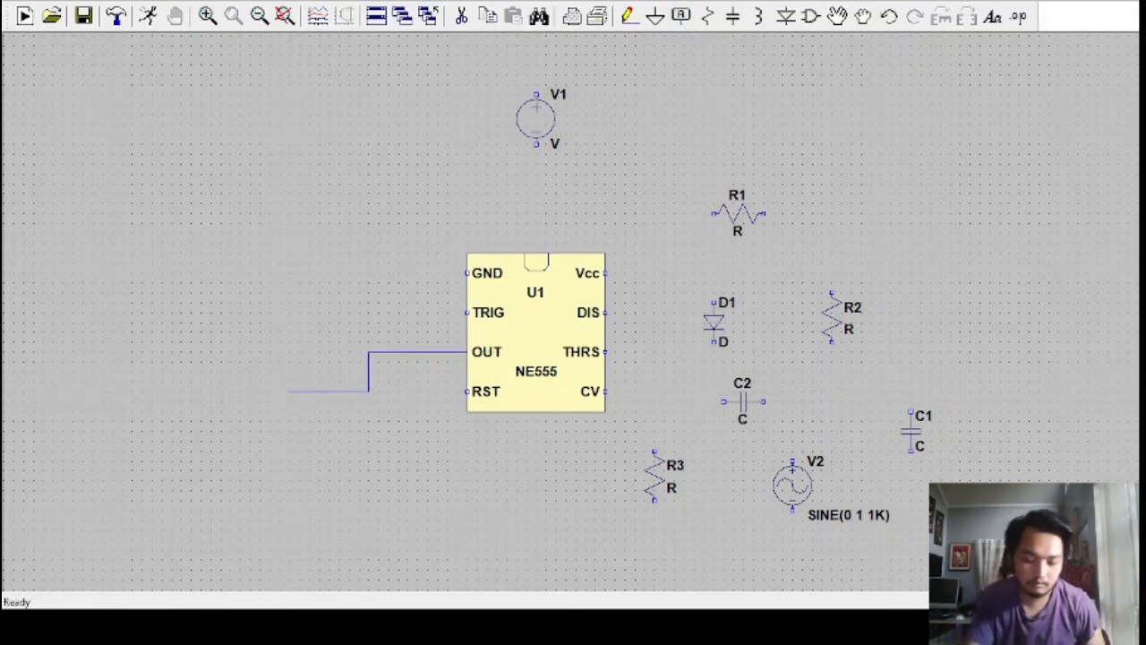
key("Return")
left_click(289, 391)
key("Escape")
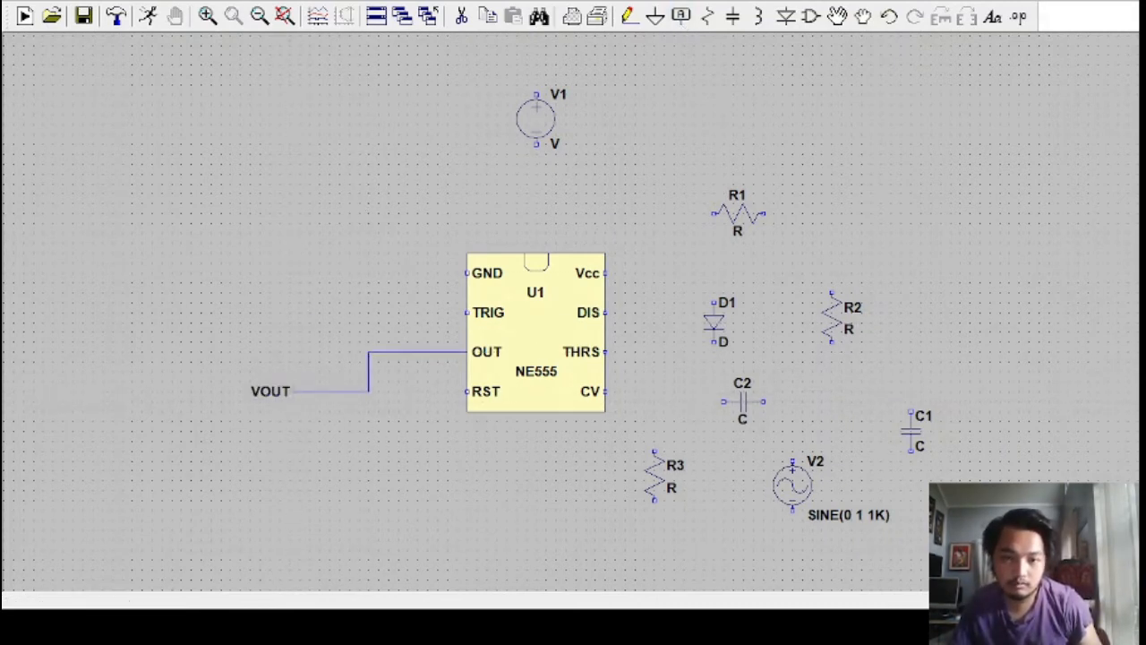
Wire the NE555's GND pin up and across to above V1, and adjust V1's position beneath the wire
left_click(633, 18)
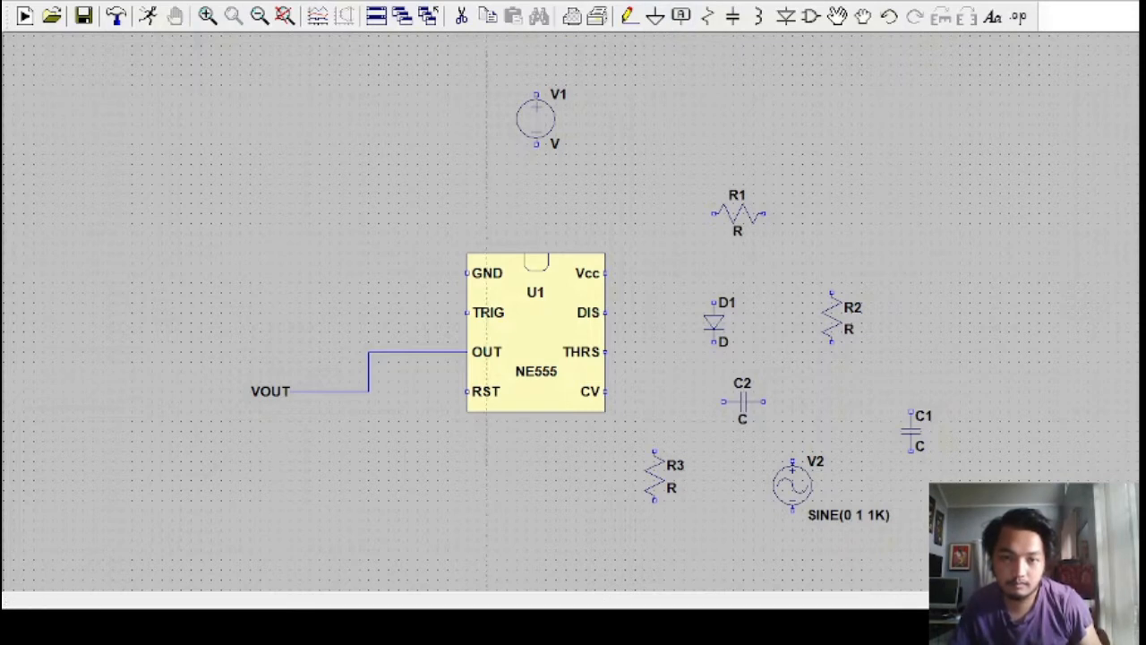
left_click(438, 65)
left_click(536, 65)
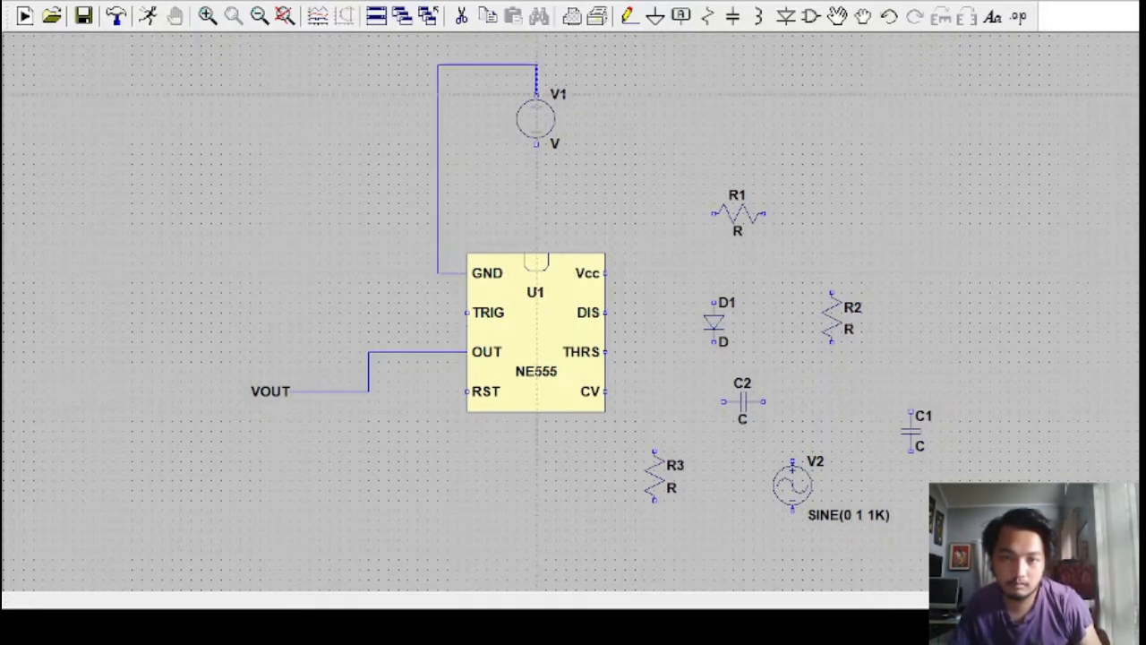
key("Escape")
left_click(860, 19)
left_click(536, 118)
left_click(536, 89)
left_click(631, 18)
key("Escape")
left_click(888, 16)
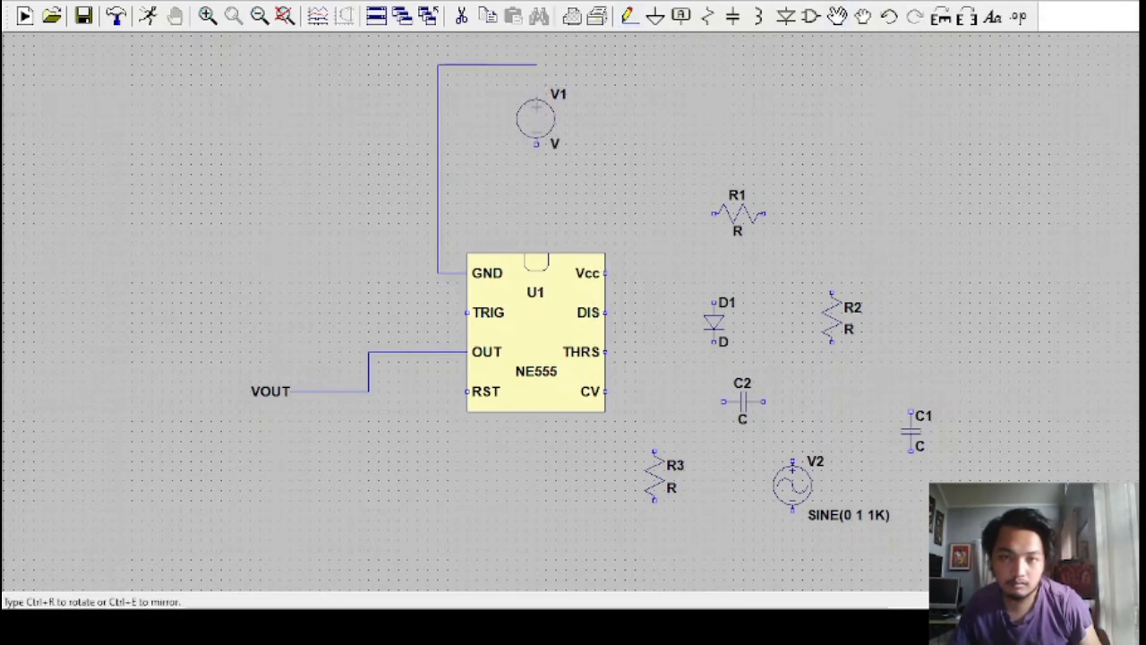
Connect V1's upper terminal to the GND wire, extend the wire to the right and end it with a ground symbol
left_click(629, 16)
left_click(536, 64)
left_click(536, 84)
left_click(536, 65)
left_click(595, 64)
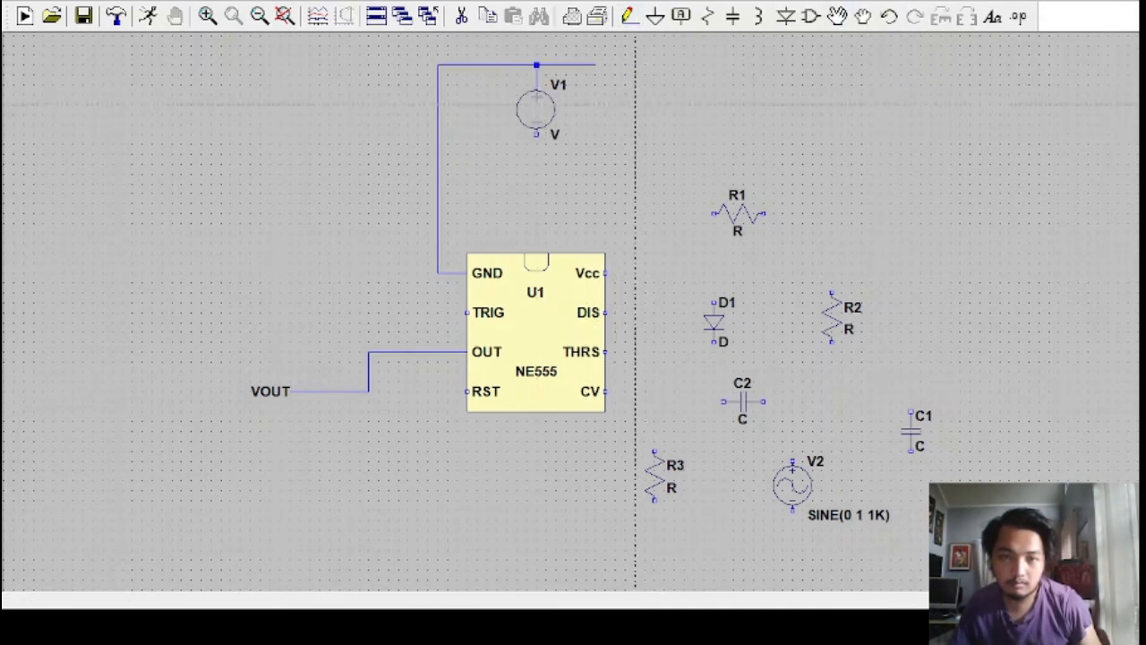
left_click(656, 16)
left_click(595, 65)
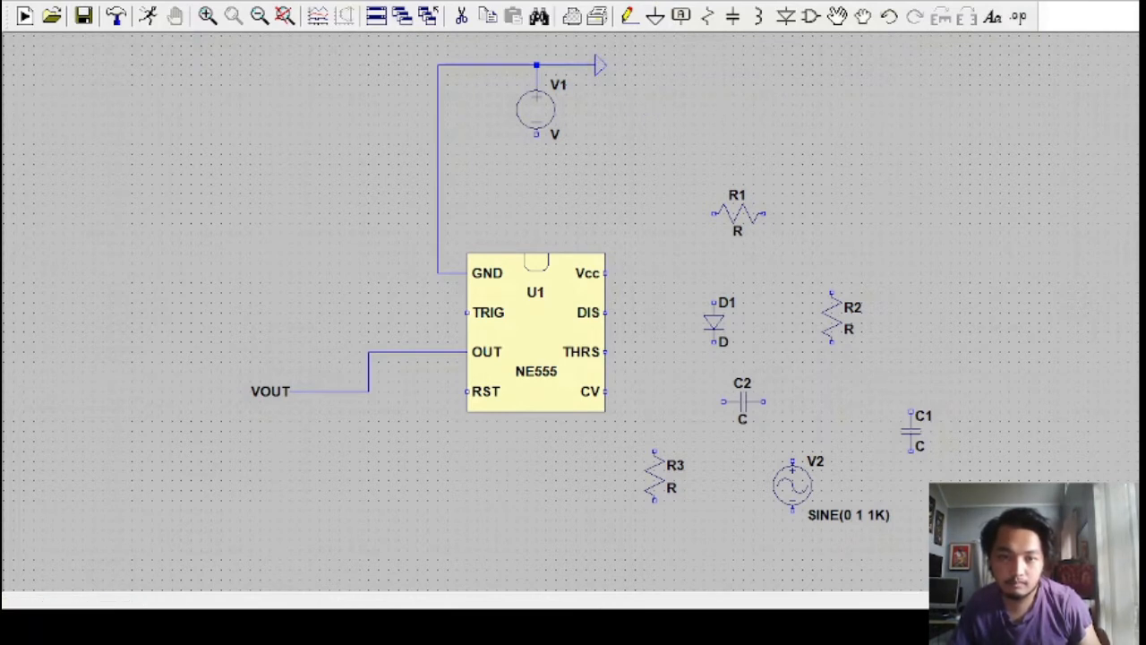
Route the RST pin's wire up and across above the chip toward R1, and connect V1's lower terminal to it
key("F3")
left_click(466, 391)
left_click(389, 184)
left_click(684, 185)
right_click(684, 184)
left_click(630, 16)
left_click(536, 135)
left_click(536, 184)
Move R1 onto the end of the RST supply wire and connect the NE555's Vcc pin to that wire
left_click(833, 18)
left_click(738, 213)
left_click(708, 183)
left_click(629, 16)
left_click(605, 273)
left_click(625, 184)
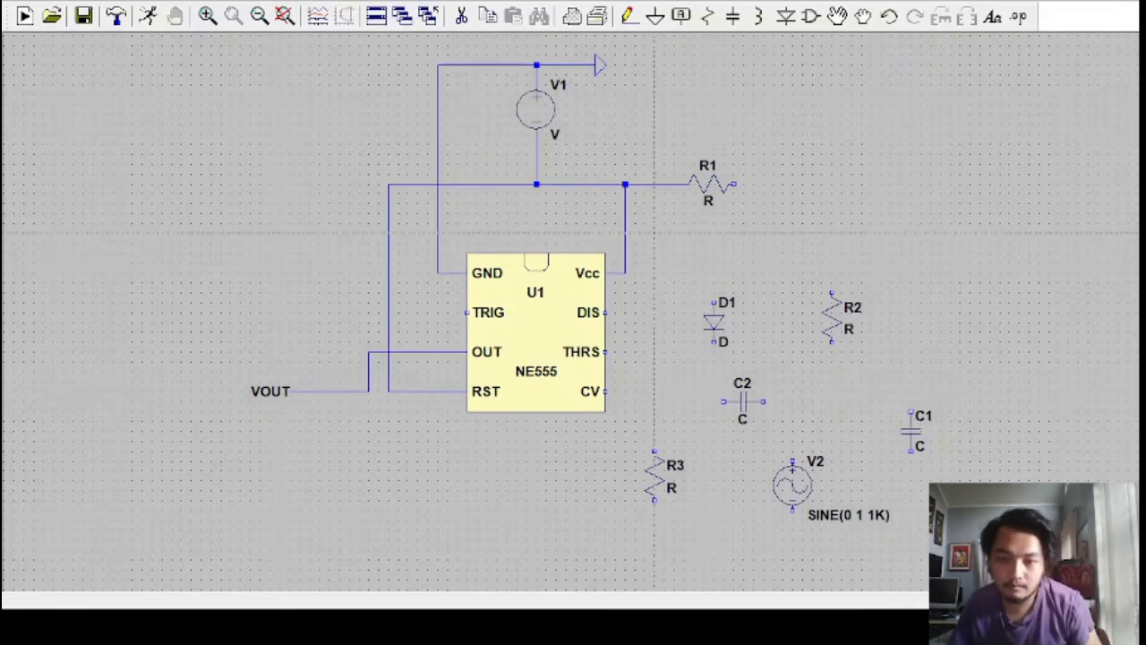
Wire R1's right end to the top of R2 and run that node back to the NE555's DIS pin
left_click(734, 184)
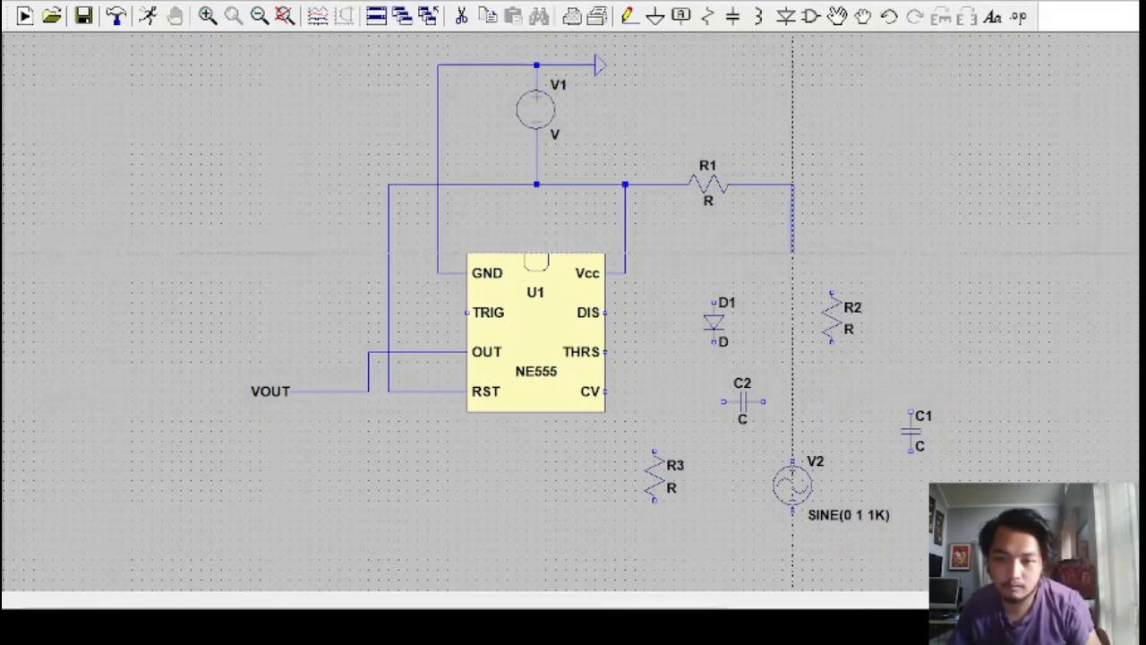
left_click(792, 283)
left_click(832, 292)
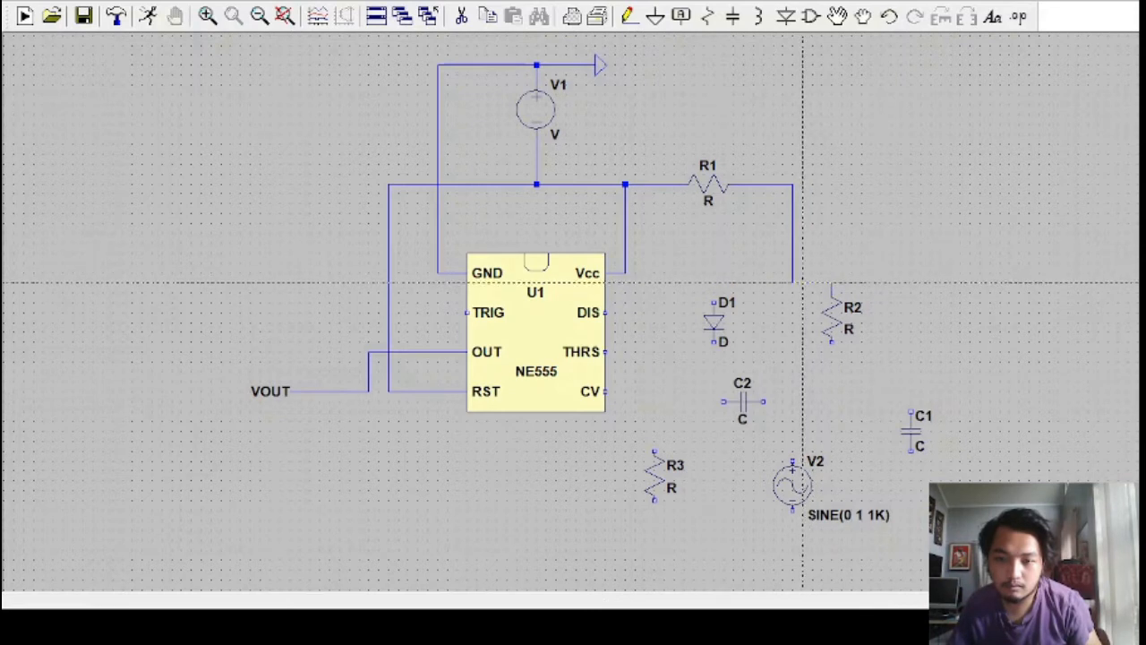
left_click(792, 283)
left_click(674, 312)
left_click(605, 313)
Connect D1 in parallel with R2 by wiring its anode to the DIS node and its cathode to R2's lower end
left_click(714, 303)
left_click(714, 283)
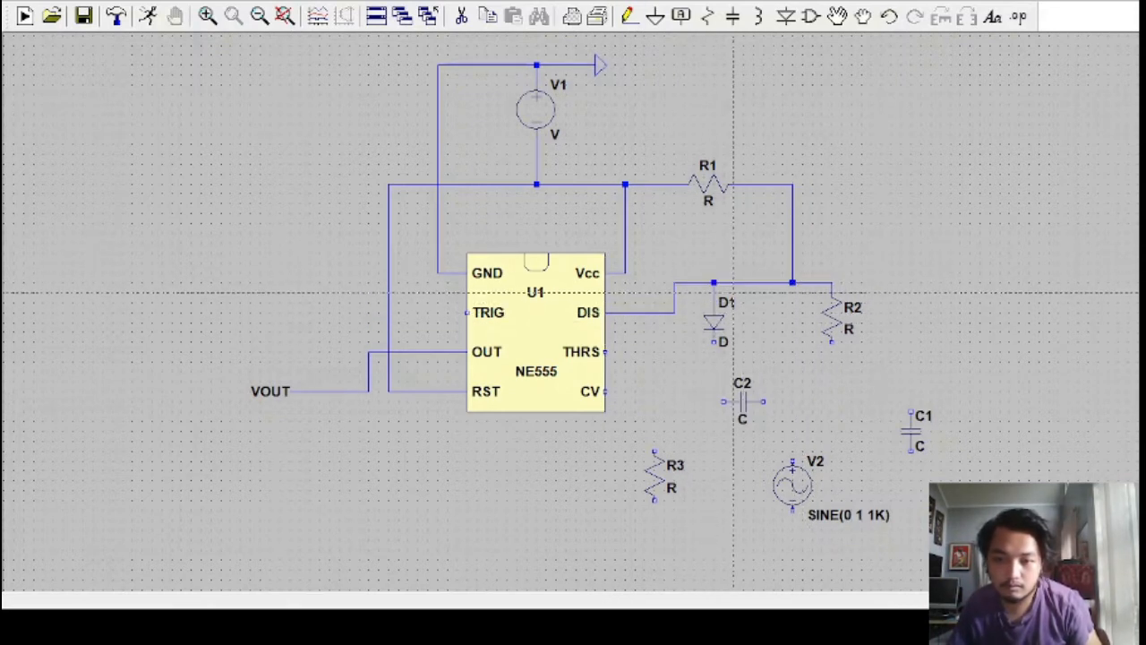
left_click(832, 342)
left_click(714, 361)
left_click(713, 342)
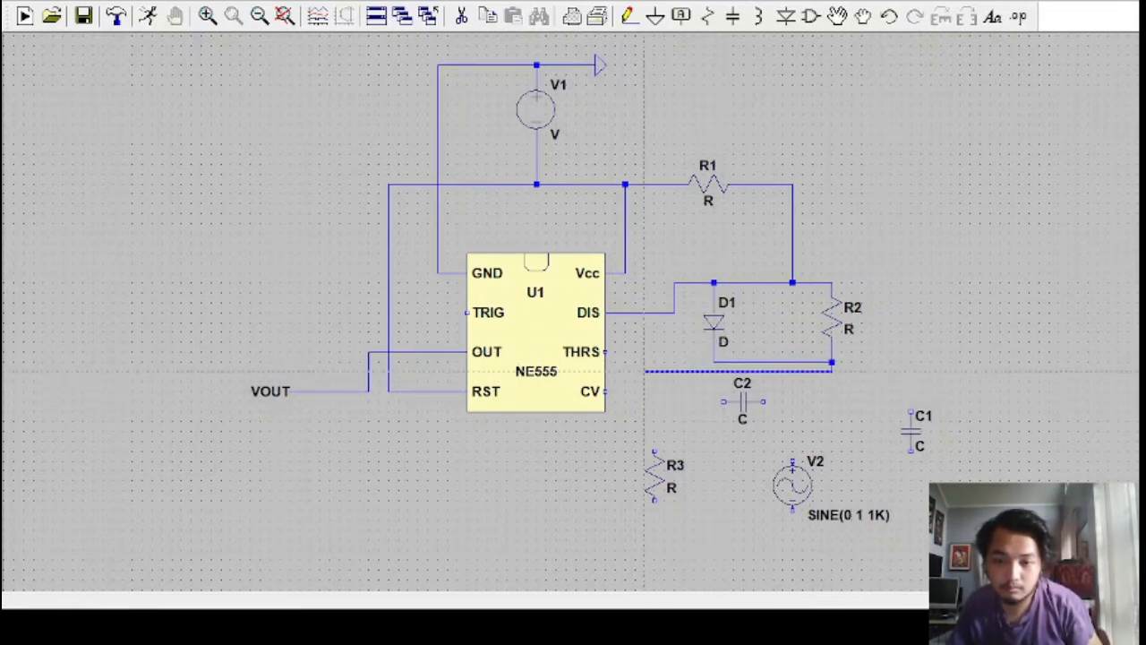
Wire the NE555's TRIG and THRS pins to the node below R2, routing TRIG over the top of the chip
left_click(408, 223)
left_click(467, 312)
left_click(607, 352)
left_click(644, 381)
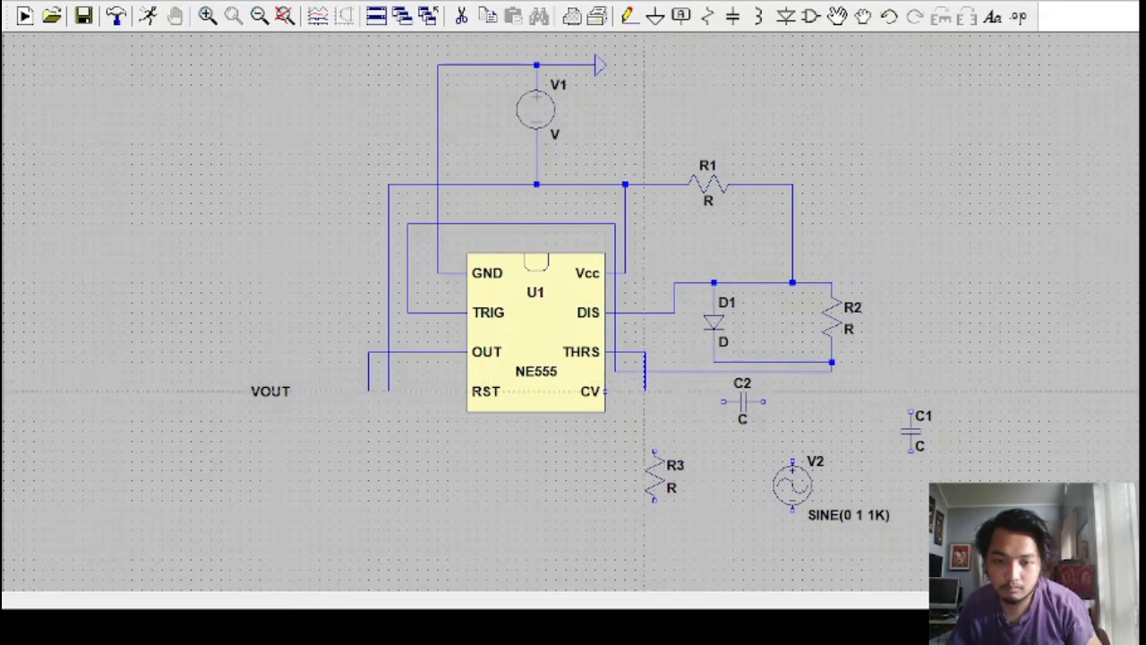
left_click(832, 371)
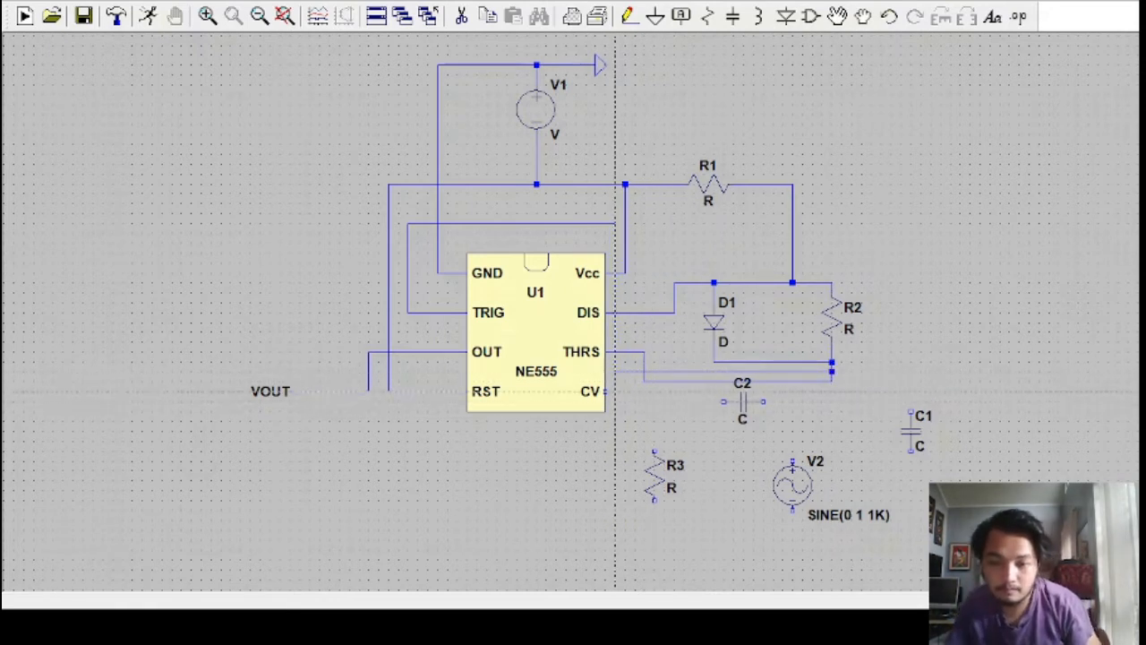
Extend a wire from R2's lower node, move C1 onto its end and ground C1's lower terminal
left_click(832, 362)
left_click(891, 392)
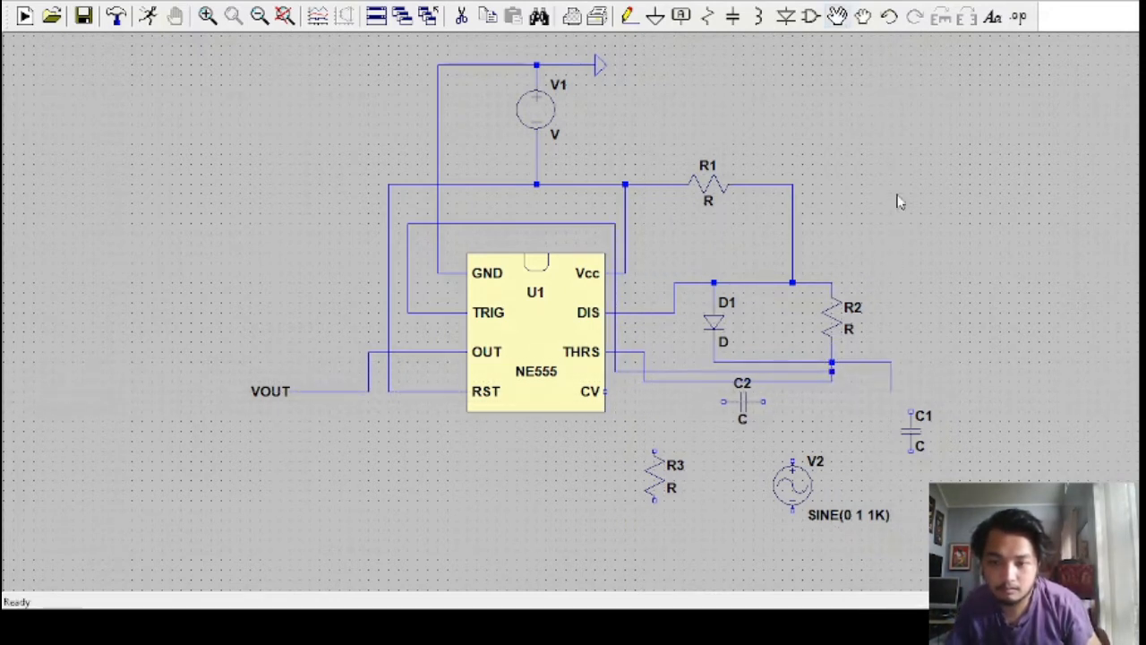
left_click(837, 16)
left_click(911, 432)
left_click(891, 412)
key("Escape")
key("g")
left_click(891, 434)
key("Escape")
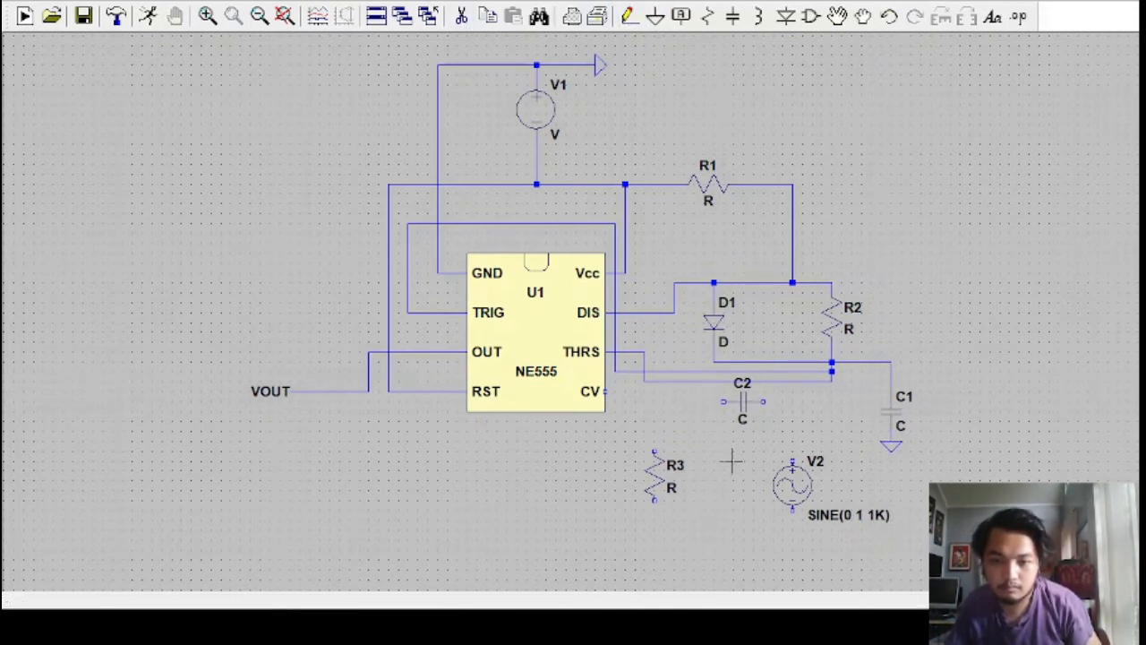
key("F3")
left_click(605, 391)
key("Escape")
left_click(714, 320)
key("Escape")
Delete the wires linking DIS, THRS and TRIG to D1, R2, R1 and C1 on the chip's right side
left_click(462, 16)
left_click(632, 313)
left_click(641, 353)
left_click(828, 381)
left_click(828, 372)
left_click(855, 361)
left_click(788, 362)
left_click(676, 295)
left_click(694, 283)
left_click(615, 349)
left_click(761, 283)
left_click(794, 251)
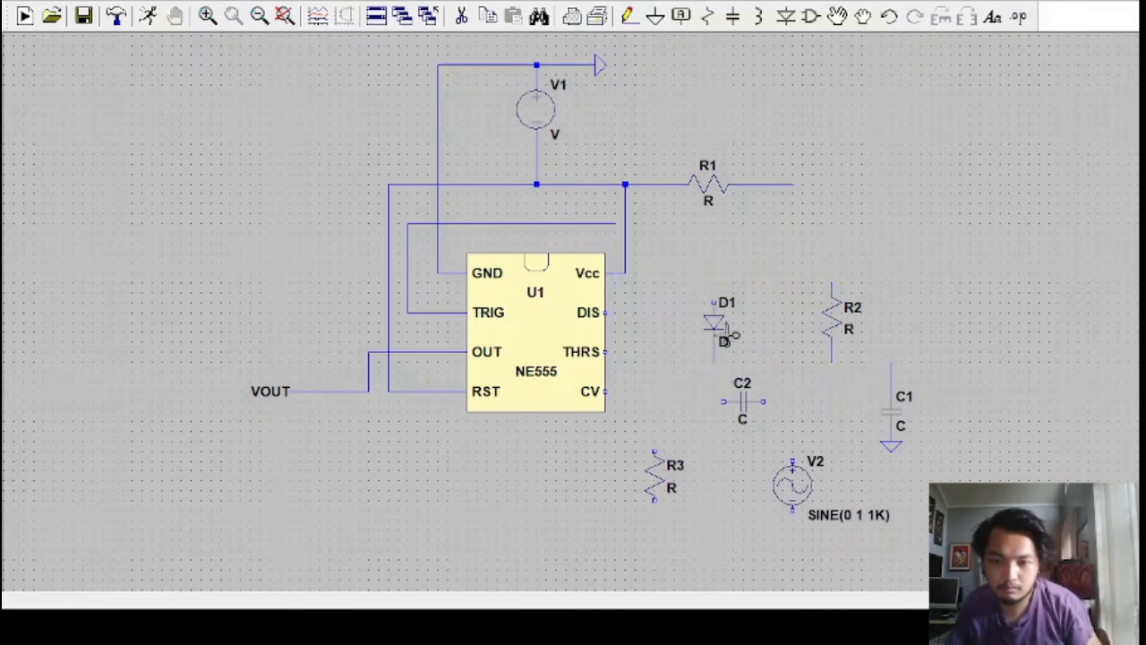
Shift D1 and R2 upward and remove the leftover wire stubs and the ground symbol at C1
left_click(870, 313)
left_click_drag(680, 247, 922, 455)
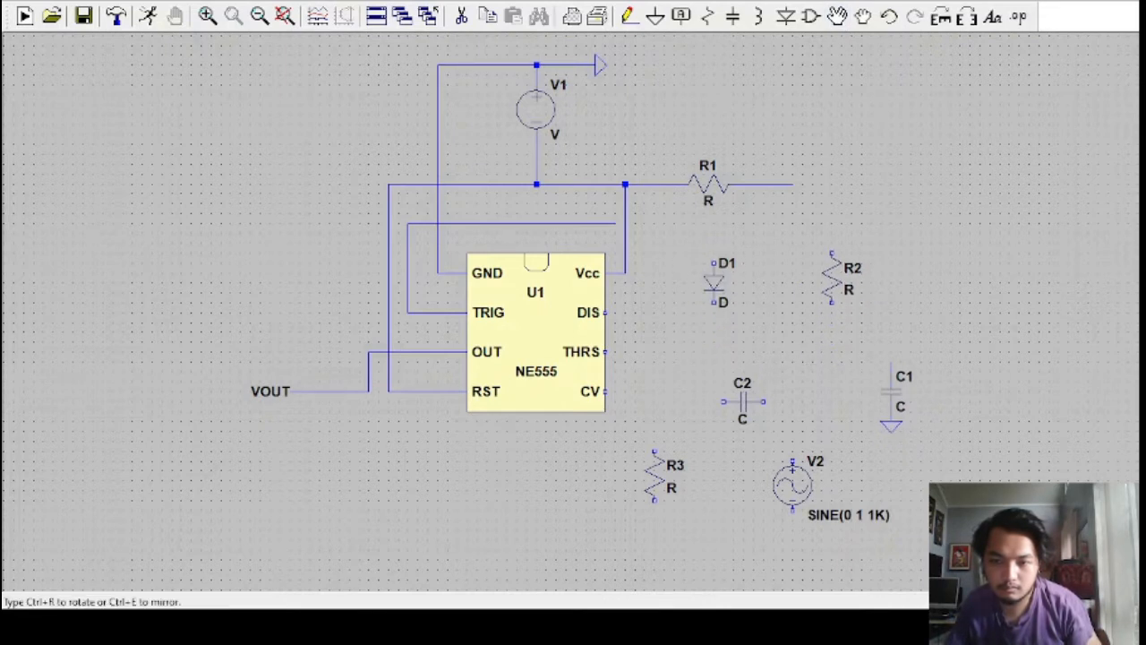
key("Escape")
left_click(463, 18)
left_click(891, 372)
left_click(891, 443)
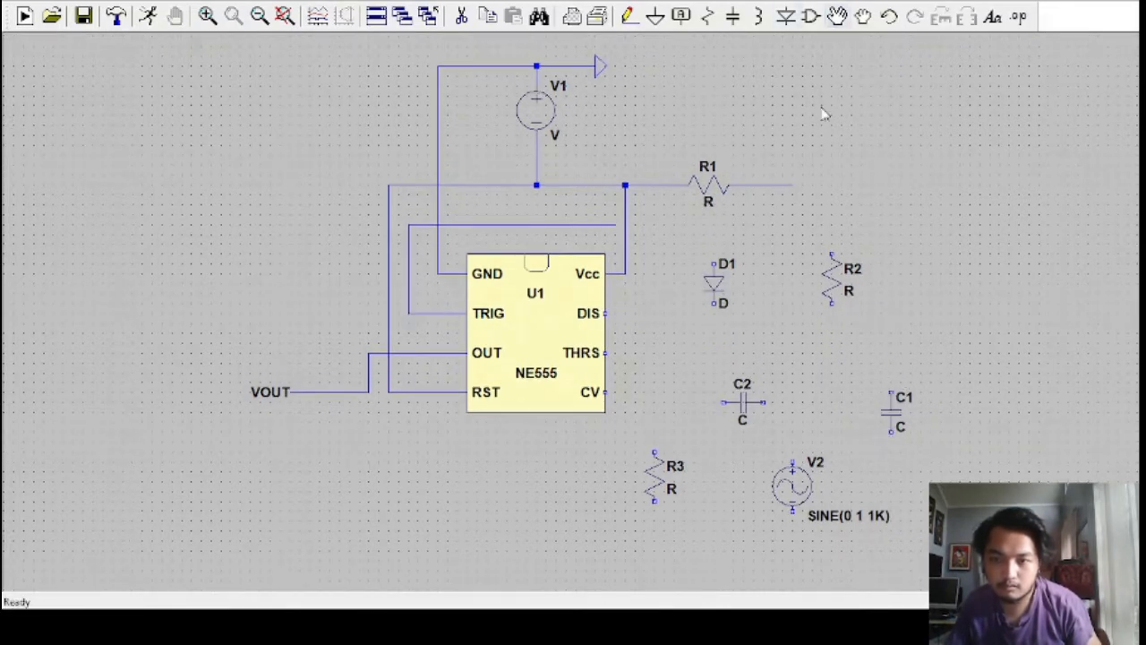
Move D1 and R2 together slightly higher and raise capacitor C1 closer to R2's lower end
left_click(837, 16)
left_click_drag(682, 240, 869, 314)
left_click(868, 304)
left_click(891, 412)
left_click(891, 362)
Rewire R1's right end to the top of R2 and connect that node to the NE555's DIS pin
left_click(630, 16)
left_click(792, 185)
left_click(831, 224)
left_click(831, 244)
left_click(792, 224)
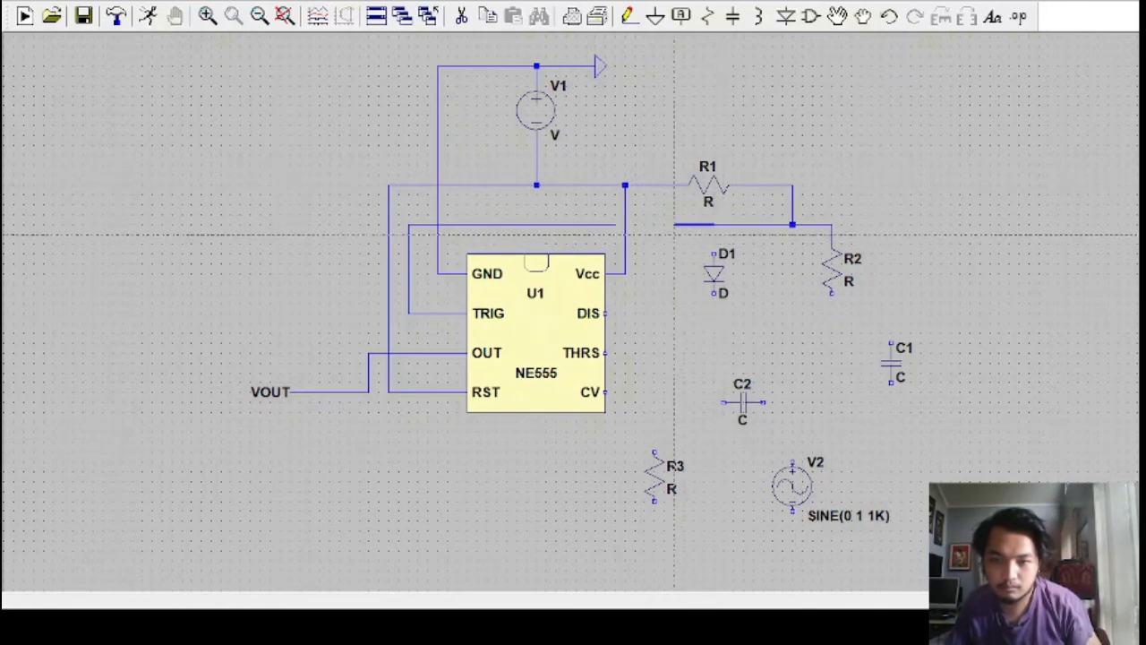
left_click(664, 314)
left_click(605, 313)
Wire diode D1 in parallel with resistor R2, joining its upper end to the DIS line and its lower end to R2's lower end
left_click(713, 254)
left_click(714, 223)
left_click(713, 298)
left_click(831, 294)
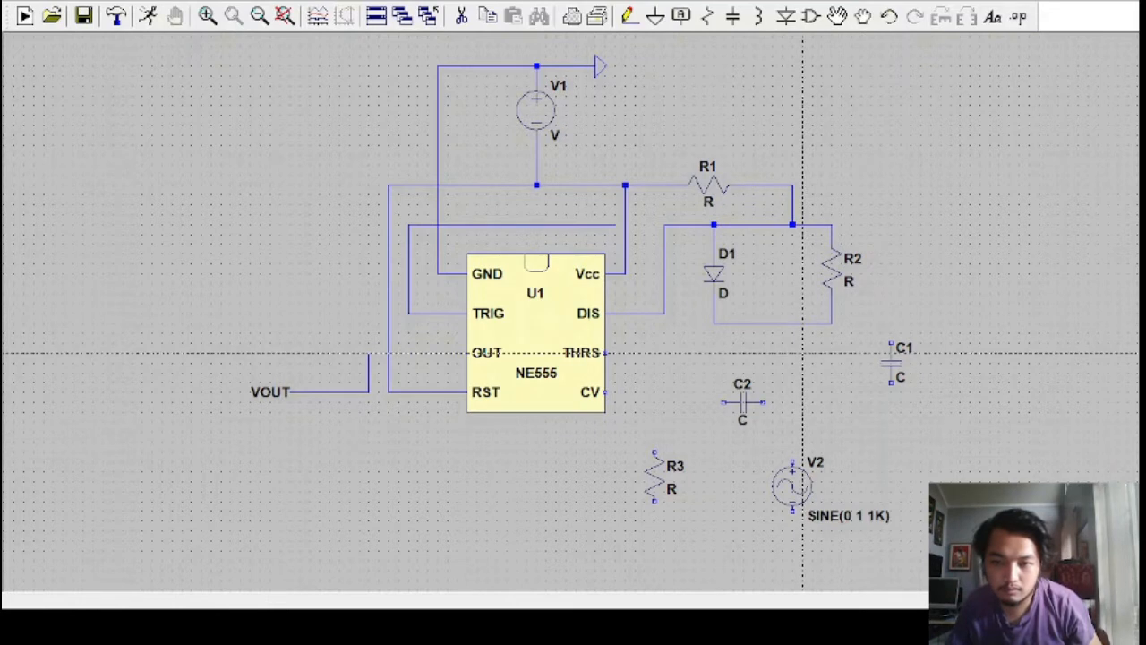
Connect the NE555's TRIG and THRS lines to the junction below D1 and R2
left_click(831, 322)
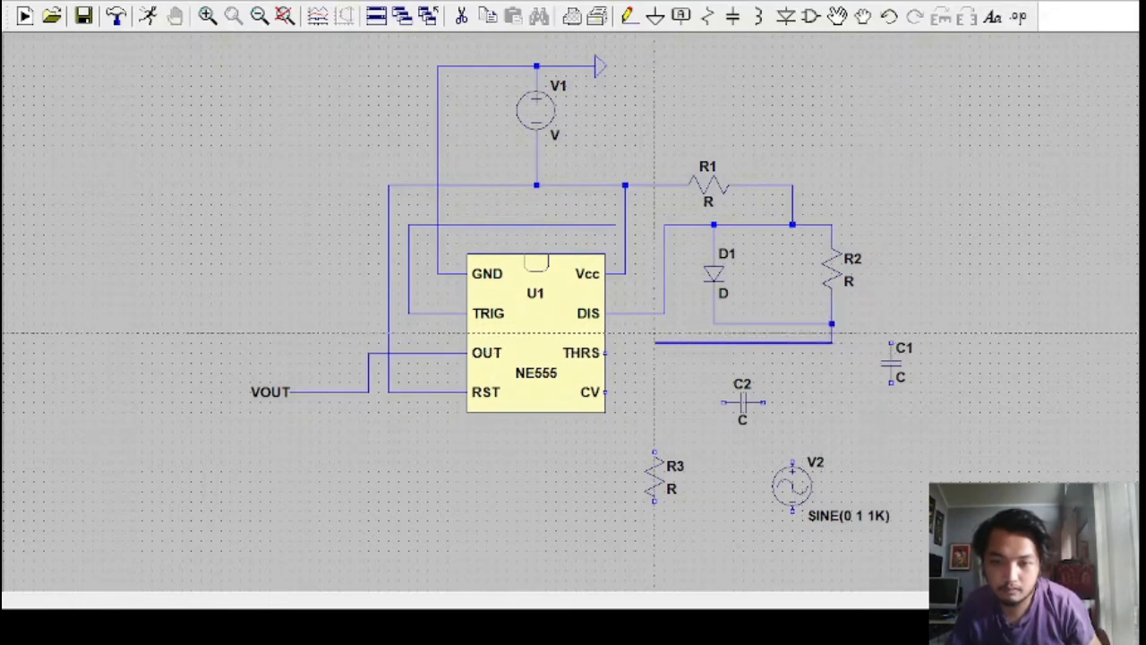
left_click(615, 342)
left_click(614, 224)
left_click(605, 352)
left_click(831, 342)
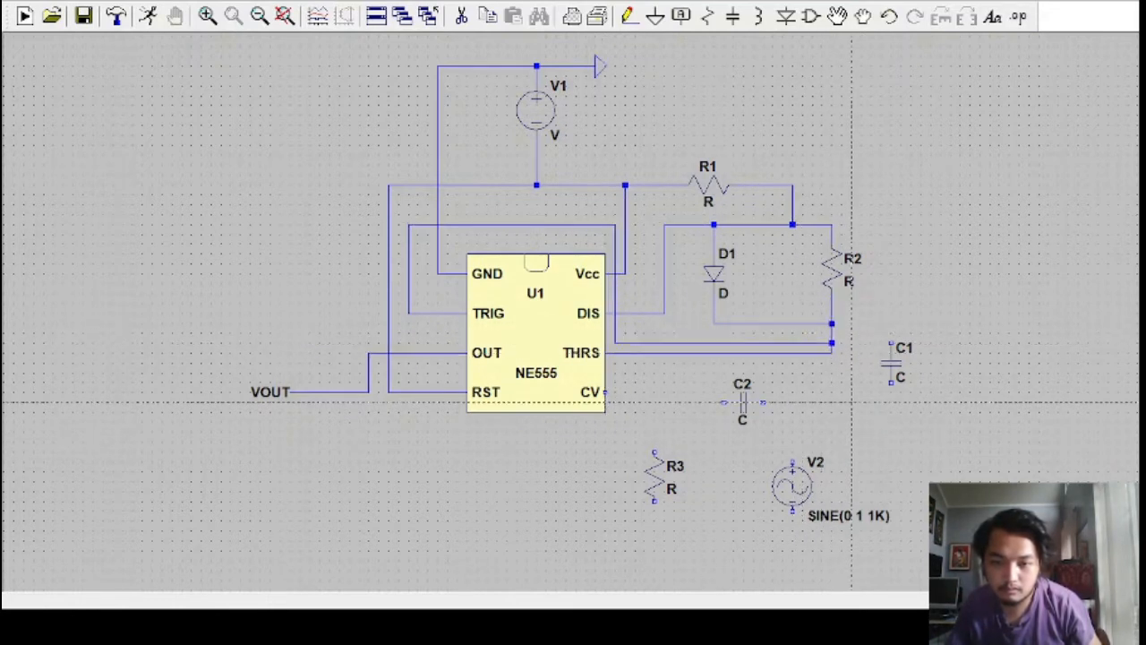
Wire C1's upper end to the junction below R2 and place a ground at its lower end
left_click(831, 323)
left_click(891, 402)
key("Escape")
left_click(656, 17)
left_click(891, 402)
key("Escape")
Move C2 up in line with the CV pin and shift R3 and V2 slightly upward
left_click(837, 17)
left_click(743, 402)
left_click(733, 394)
left_click(655, 468)
left_click(656, 448)
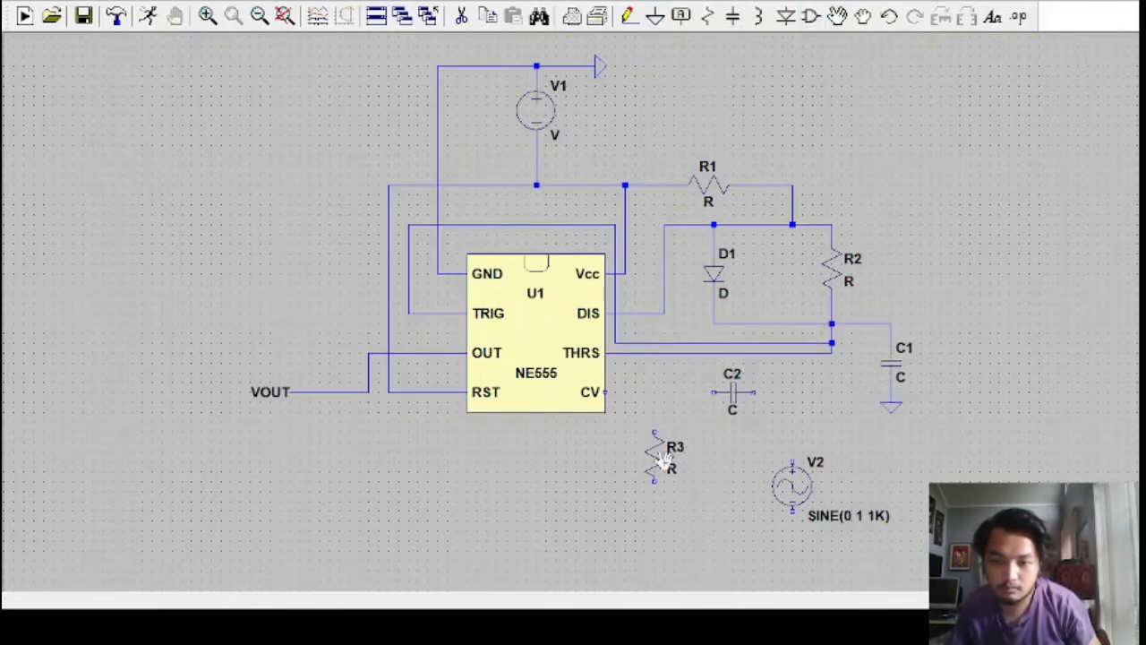
left_click(800, 477)
left_click(802, 446)
Wire the NE555's CV pin through C2 to V2's upper end and extend a short wire below V2
left_click(628, 17)
left_click(605, 392)
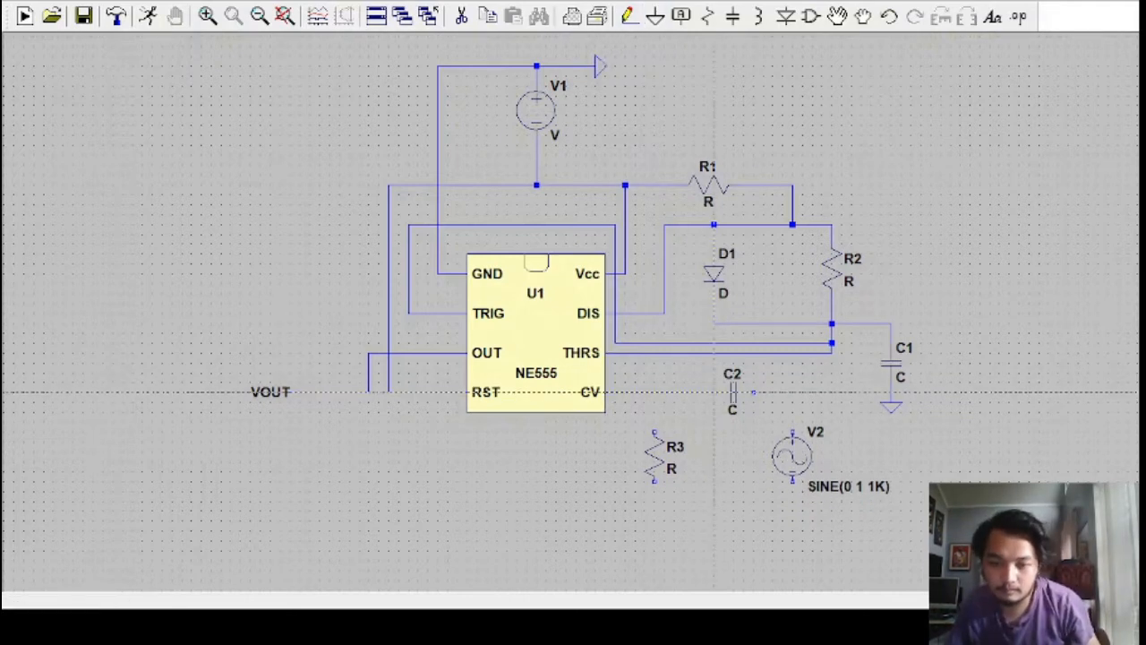
left_click(753, 392)
left_click(792, 432)
left_click(792, 482)
left_click(792, 500)
right_click(793, 500)
Wire R3's upper end to the CV line and place grounds below R3 and V2
left_click(654, 392)
left_click(654, 432)
left_click(655, 482)
left_click(654, 501)
right_click(655, 501)
right_click(671, 505)
left_click(655, 16)
left_click(655, 501)
left_click(792, 502)
right_click(731, 487)
Rename source V2 as VIN and label the net between C2 and that source VIN
right_click(816, 431)
type("VIN")
key("Return")
left_click(680, 18)
type("VIN")
key("Return")
left_click(792, 391)
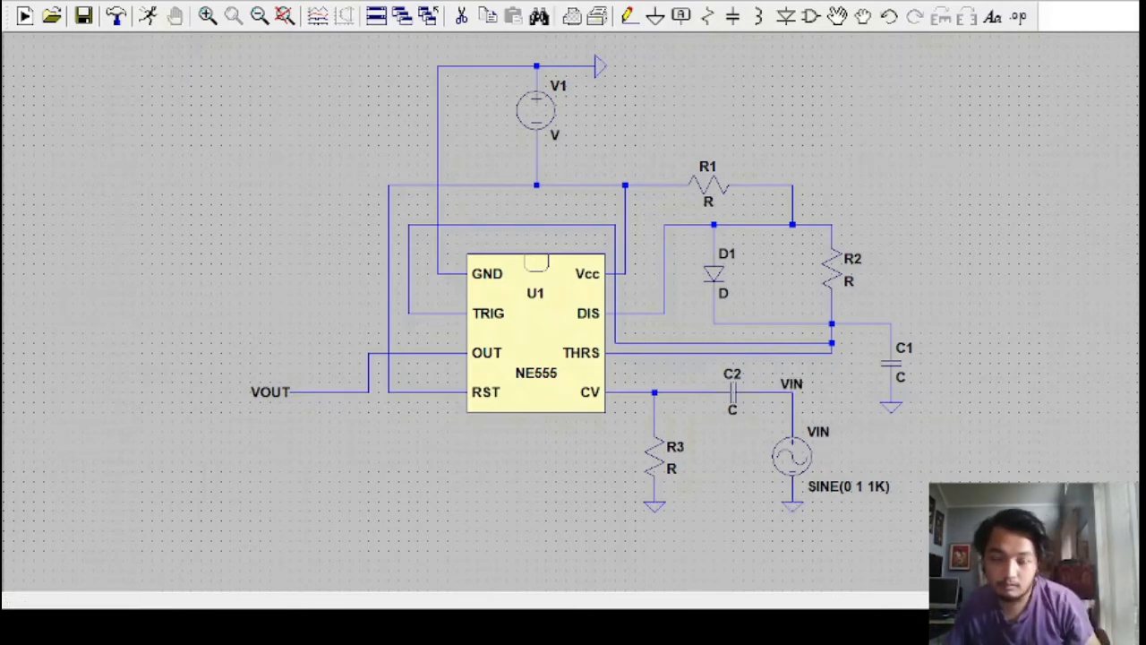
Assign the 1N4148 model to diode D1 and mirror resistor R2
right_click(712, 281)
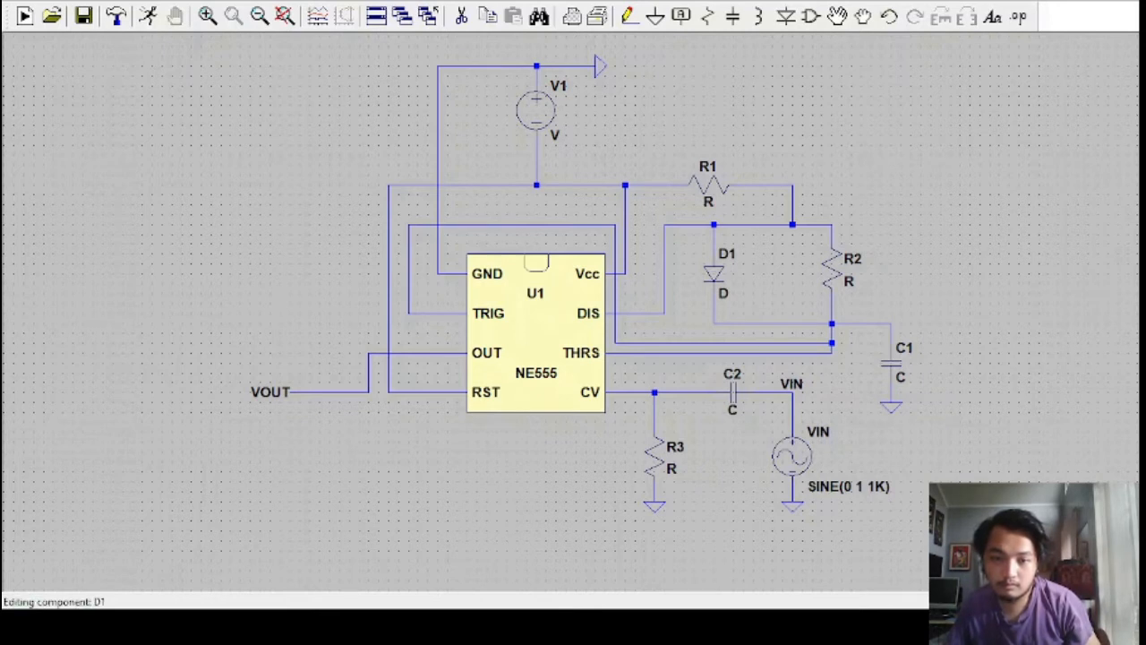
left_click(752, 211)
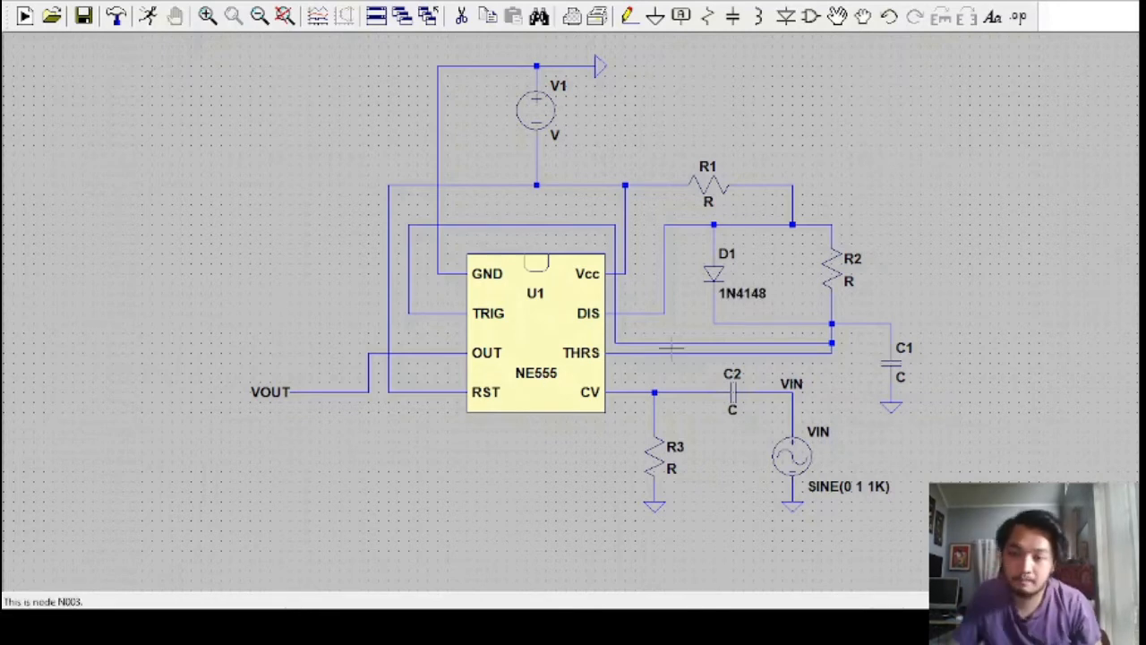
left_click(838, 16)
left_click(836, 281)
key("ctrl+e")
left_click(833, 279)
key("Escape")
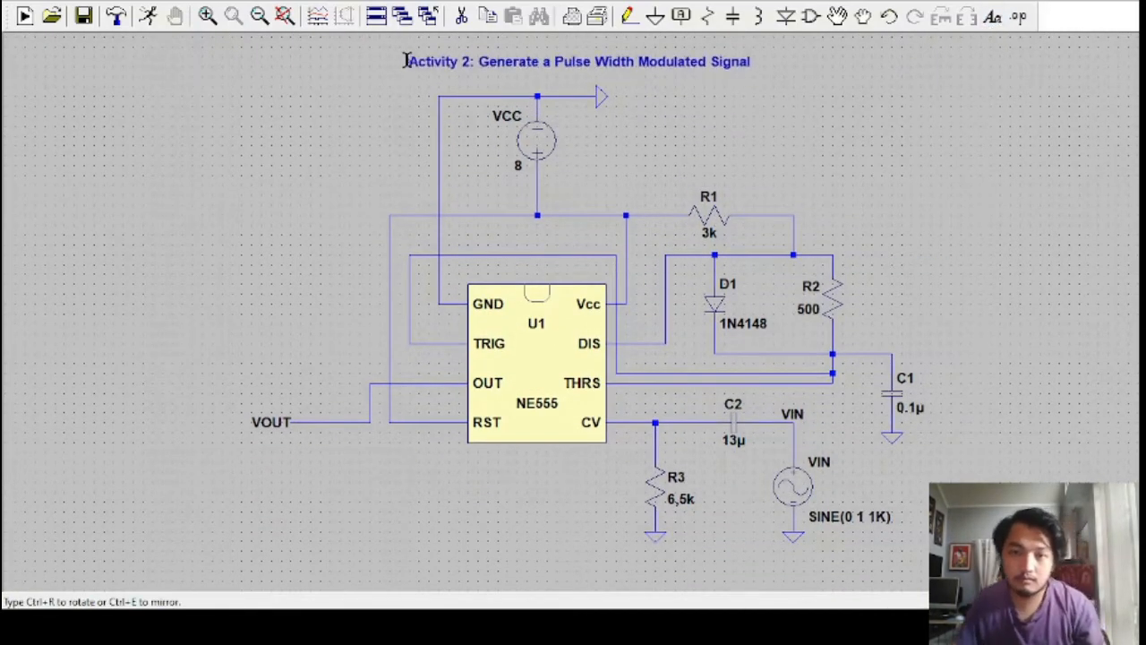
Place the title "Activity 2: Generate a Pulse Width Modulated Signal" above the circuit and set VIN's sine amplitude to 4
left_click(399, 63)
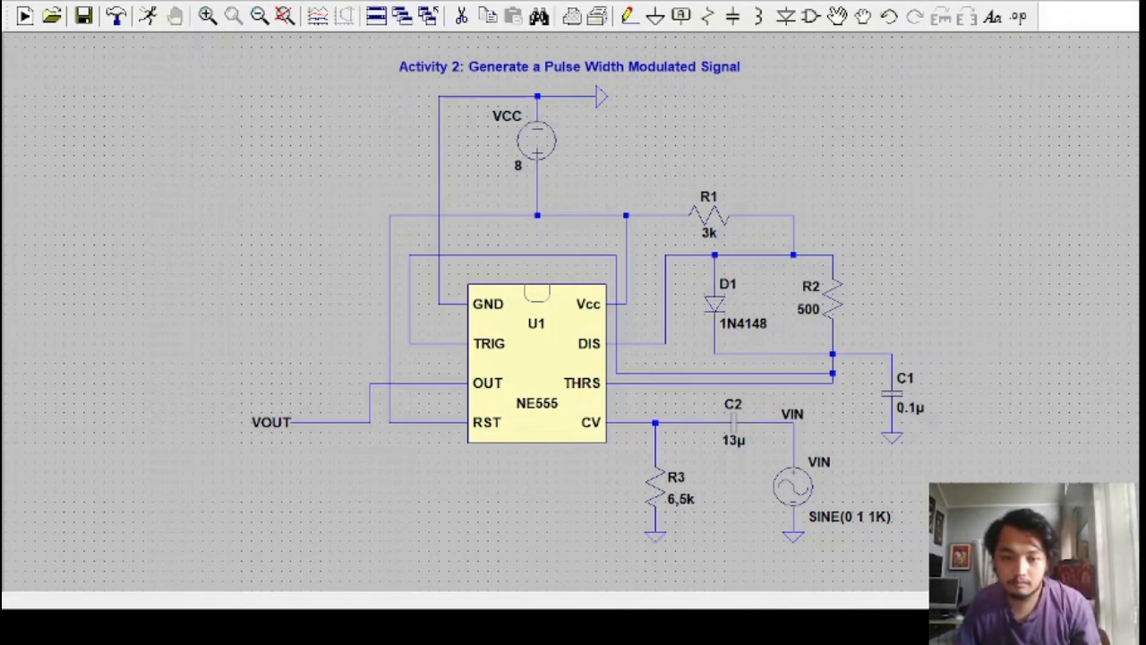
right_click(802, 491)
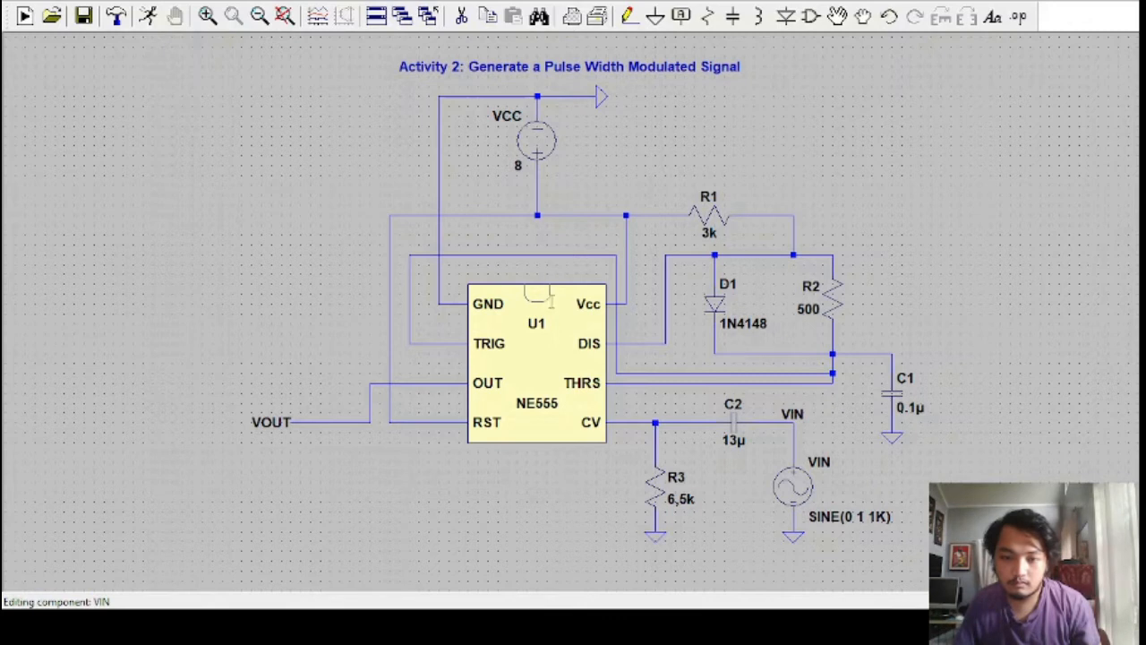
left_click(719, 424)
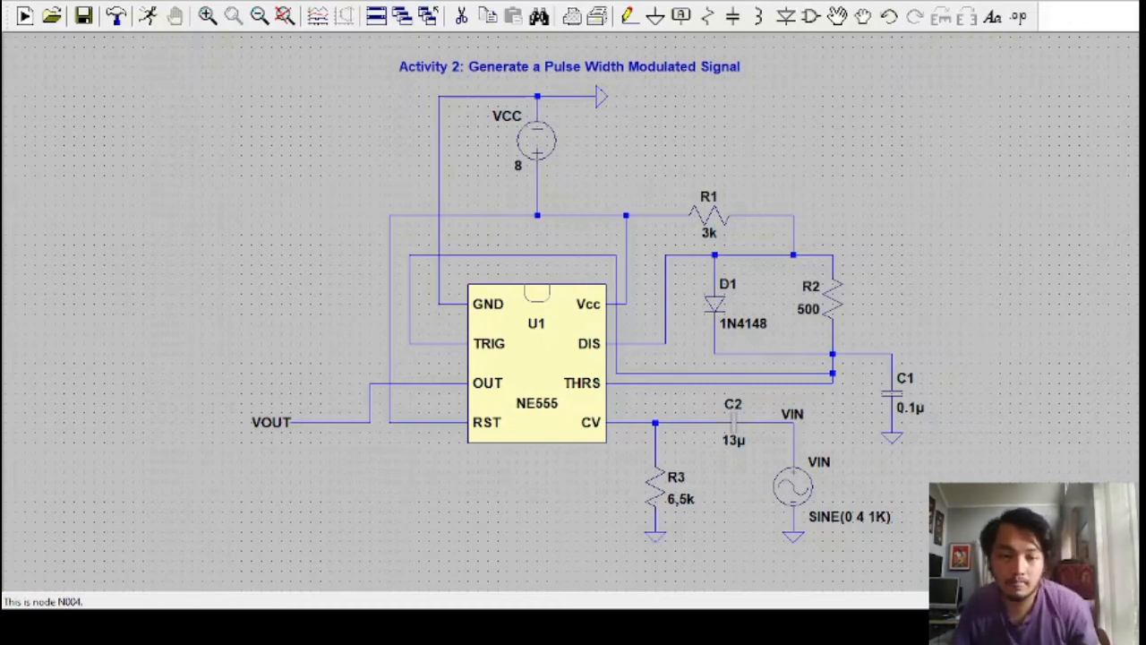
Run the transient simulation .tran 0 8m 2m startup and plot the VOUT and VIN voltages together
left_click(147, 16)
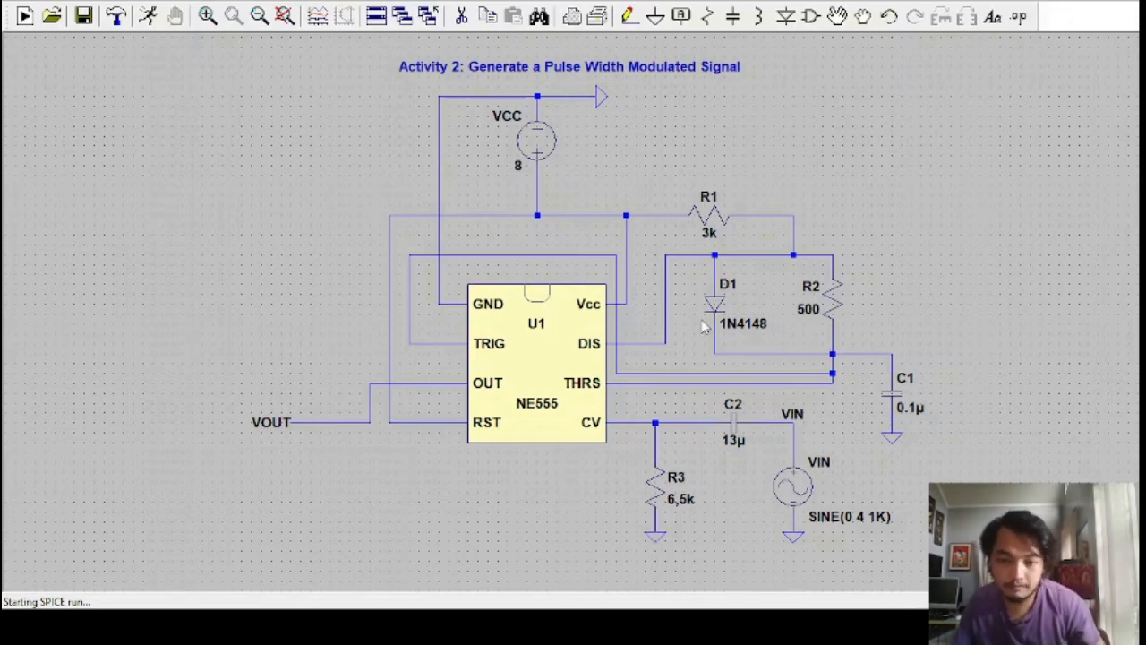
left_click(639, 423)
left_click(490, 507)
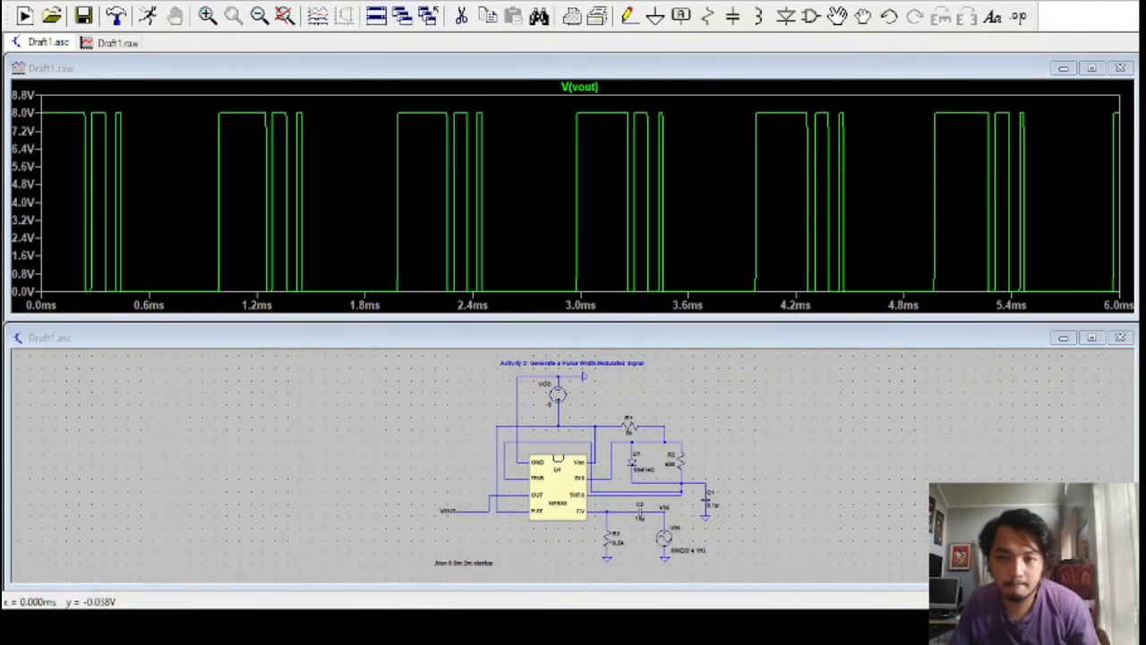
left_click(665, 512)
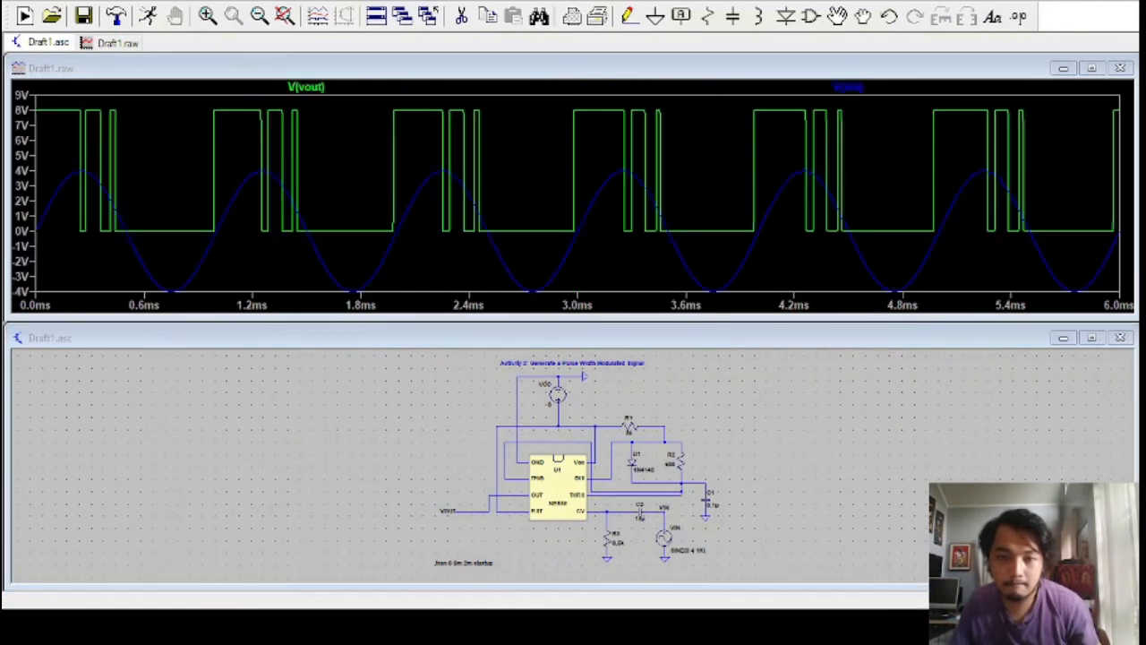
left_click(665, 512)
left_click(478, 512)
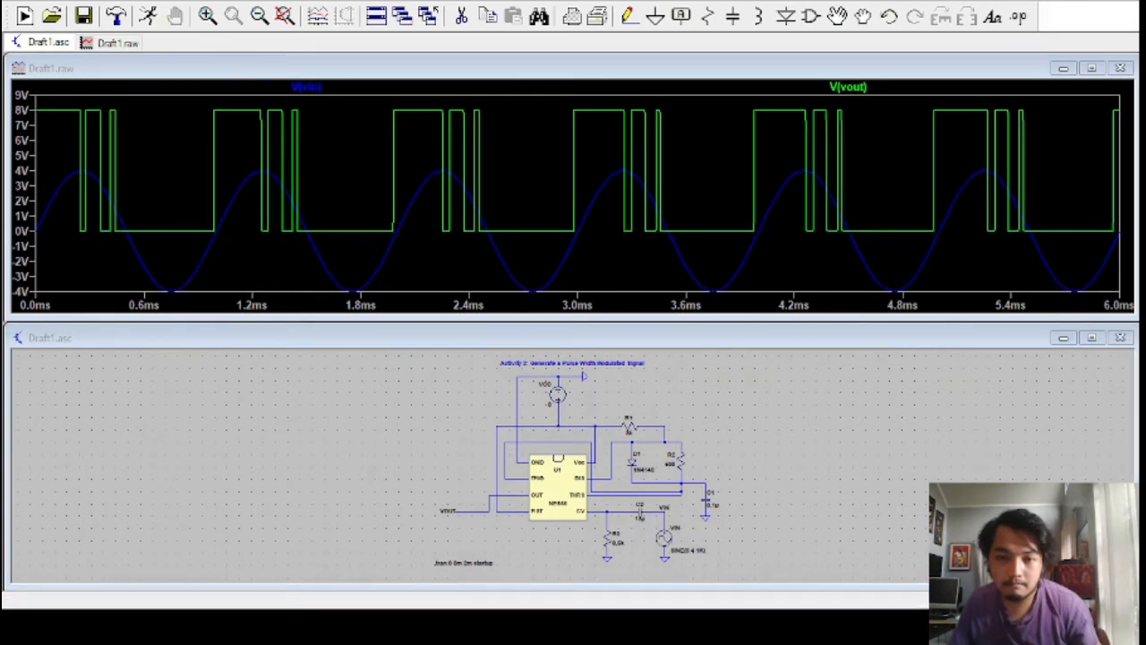
Probe the voltages at the CV node, the supply node, and the nodes above and below D1 and R2
left_click(607, 511)
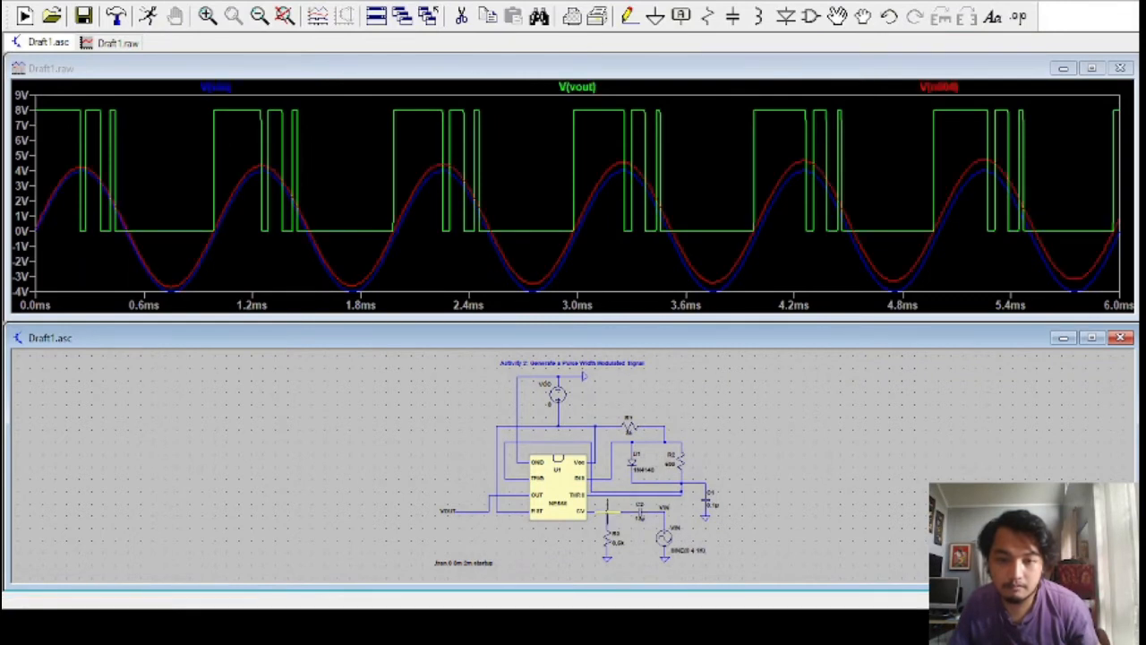
left_click(594, 427)
left_click(561, 426)
left_click(631, 442)
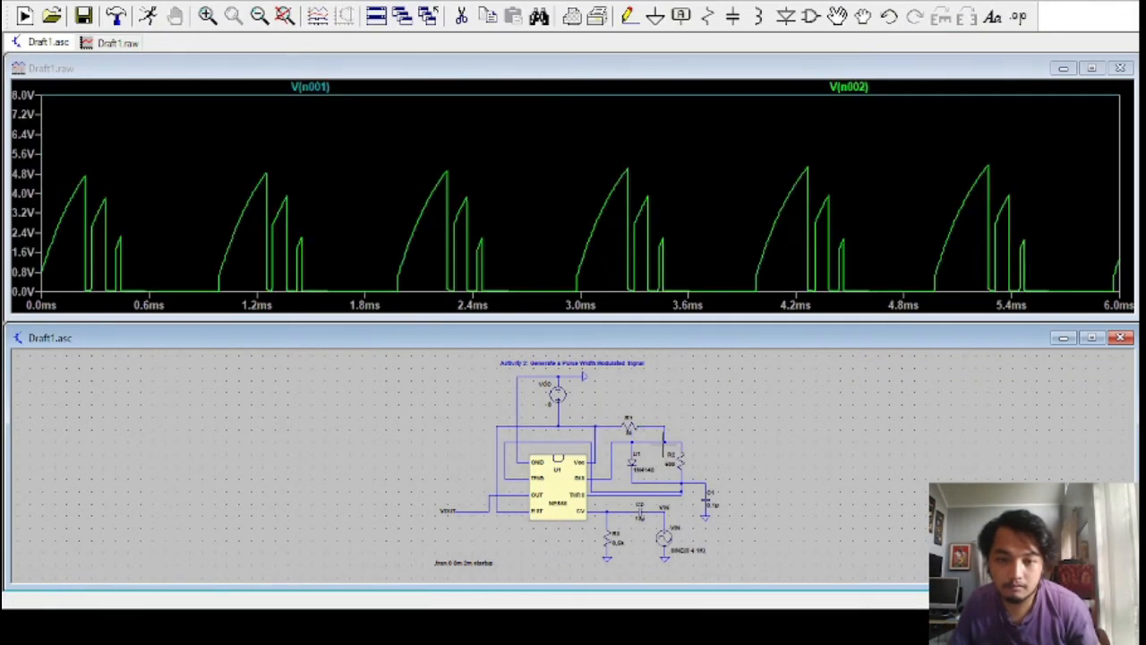
left_click(663, 443)
left_click(689, 475)
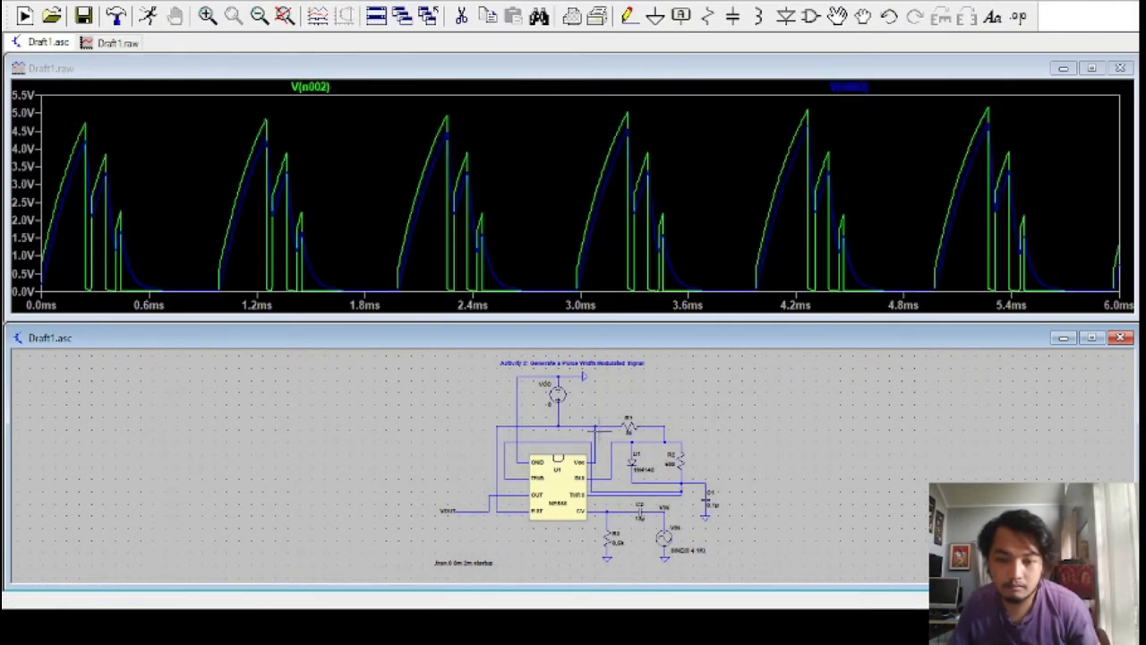
left_click(667, 452)
left_click(634, 439)
left_click(684, 474)
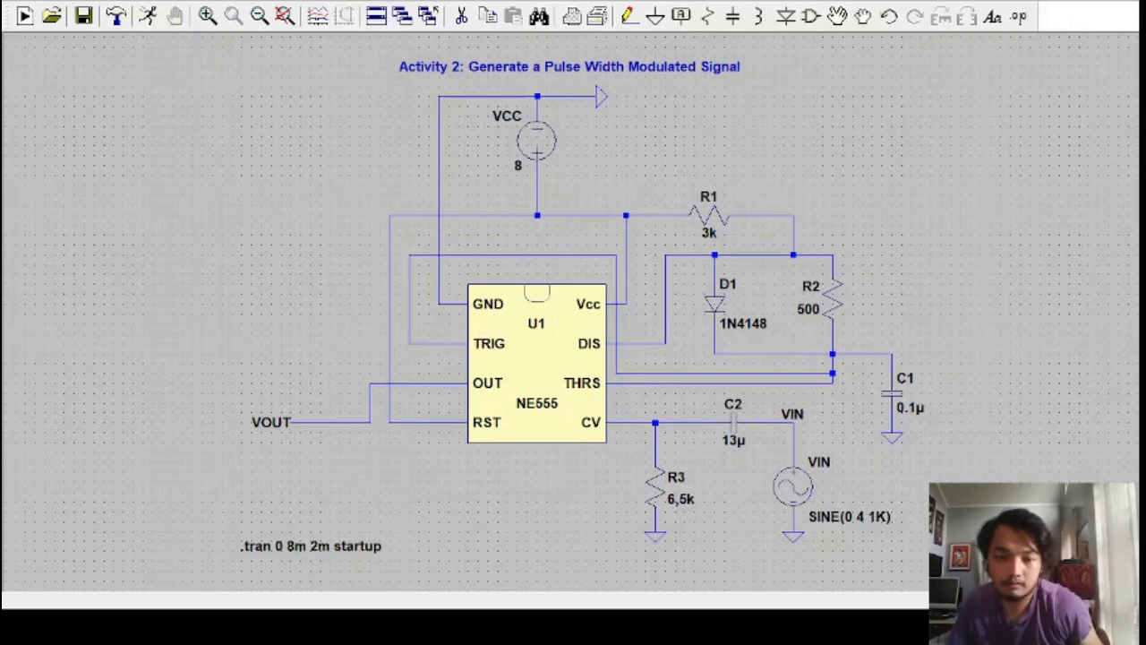
Rerun the simulation and plot VIN, VOUT and the supply node voltage together
left_click(148, 16)
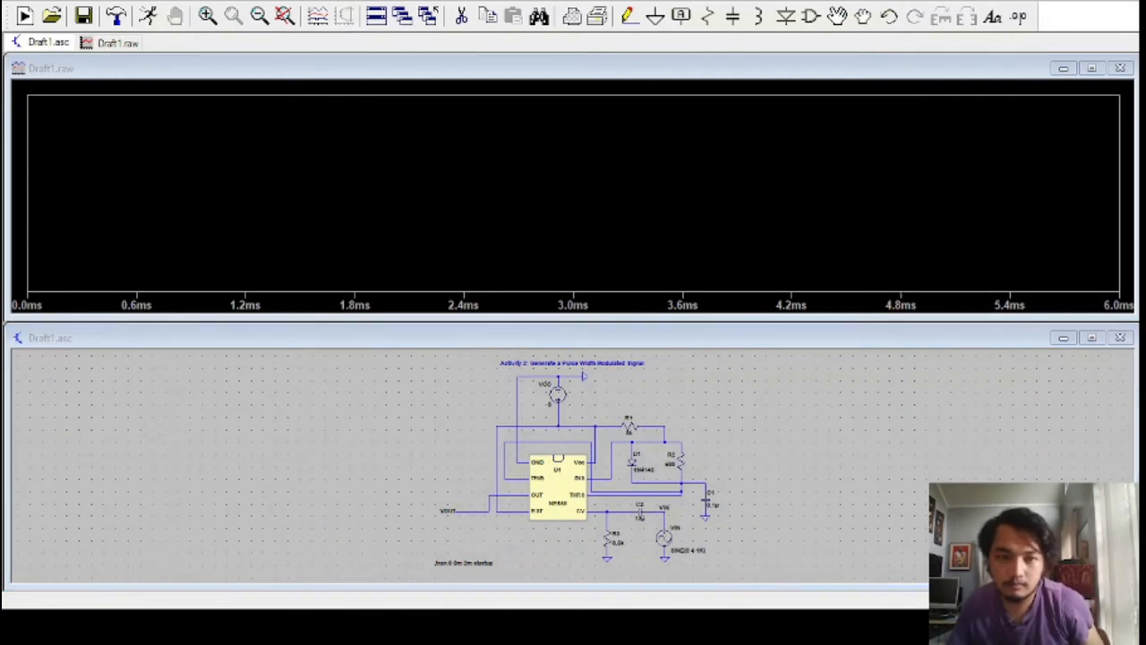
left_click(663, 507)
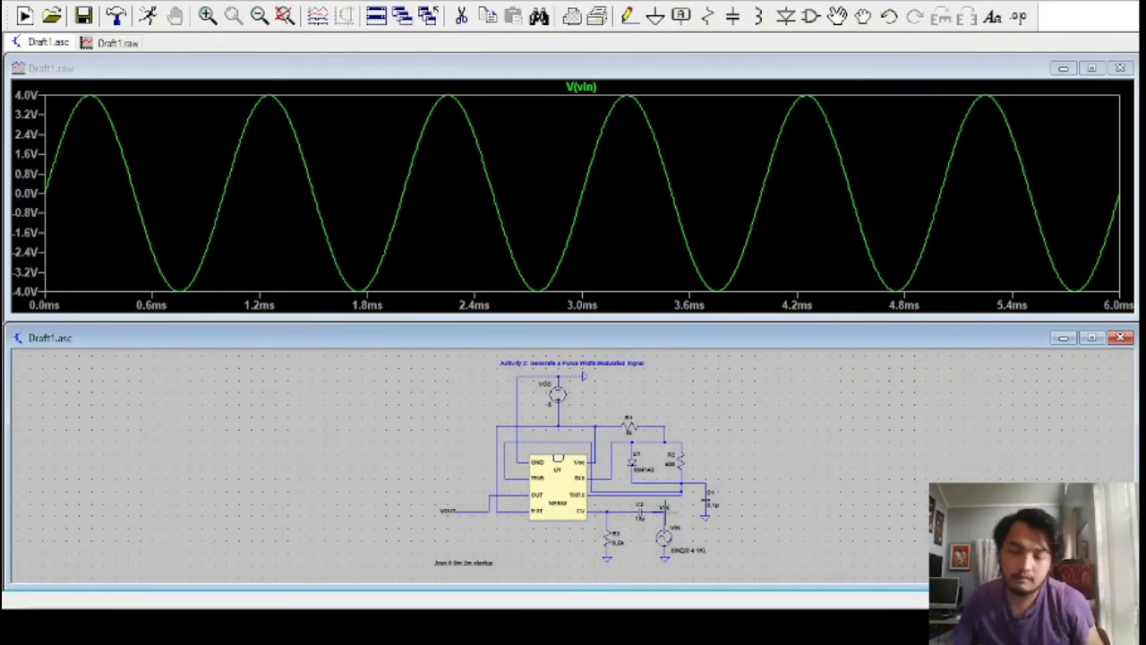
left_click(475, 508)
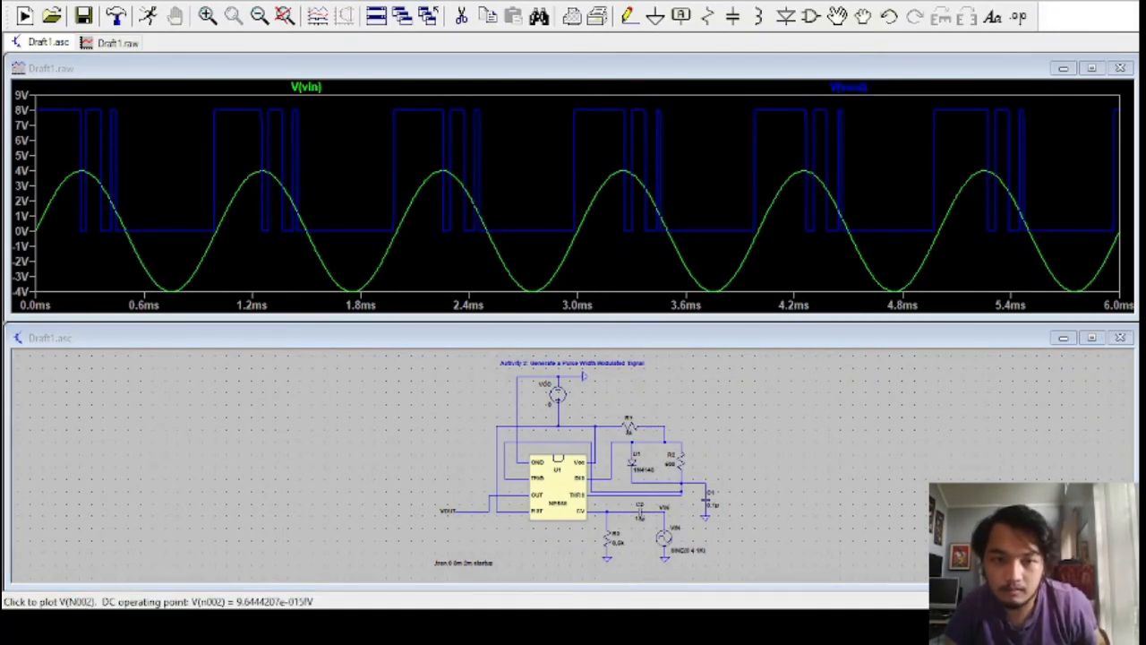
left_click(578, 423)
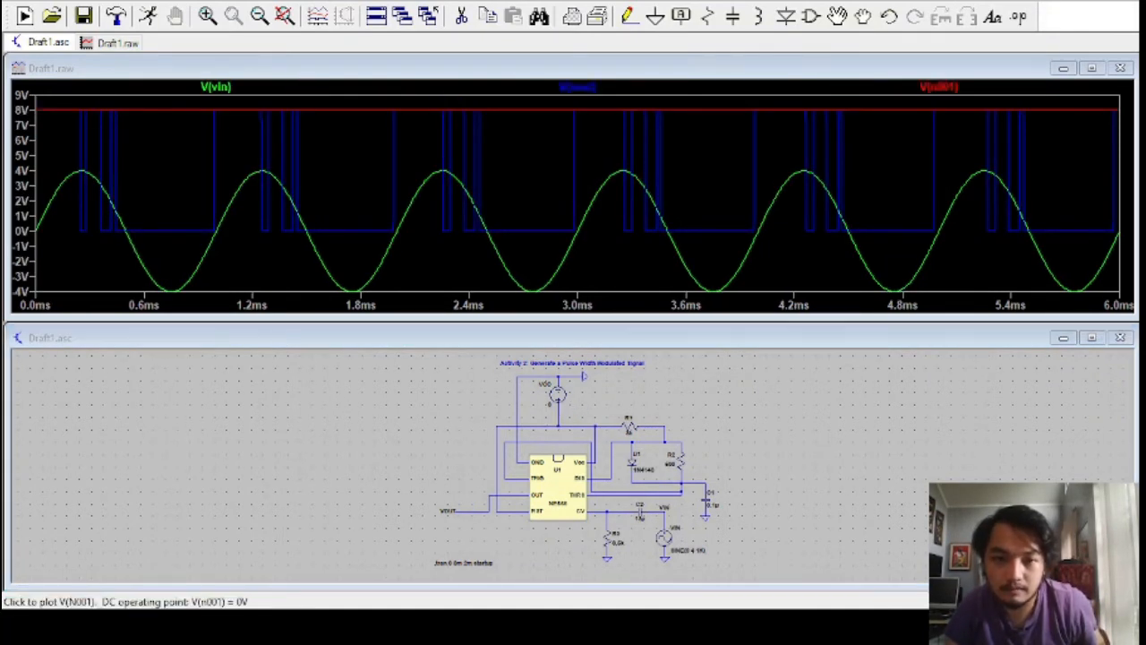
Plot the supply node and the nodes around R2 individually, and close the waveform window to return to the full schematic
left_click(563, 422)
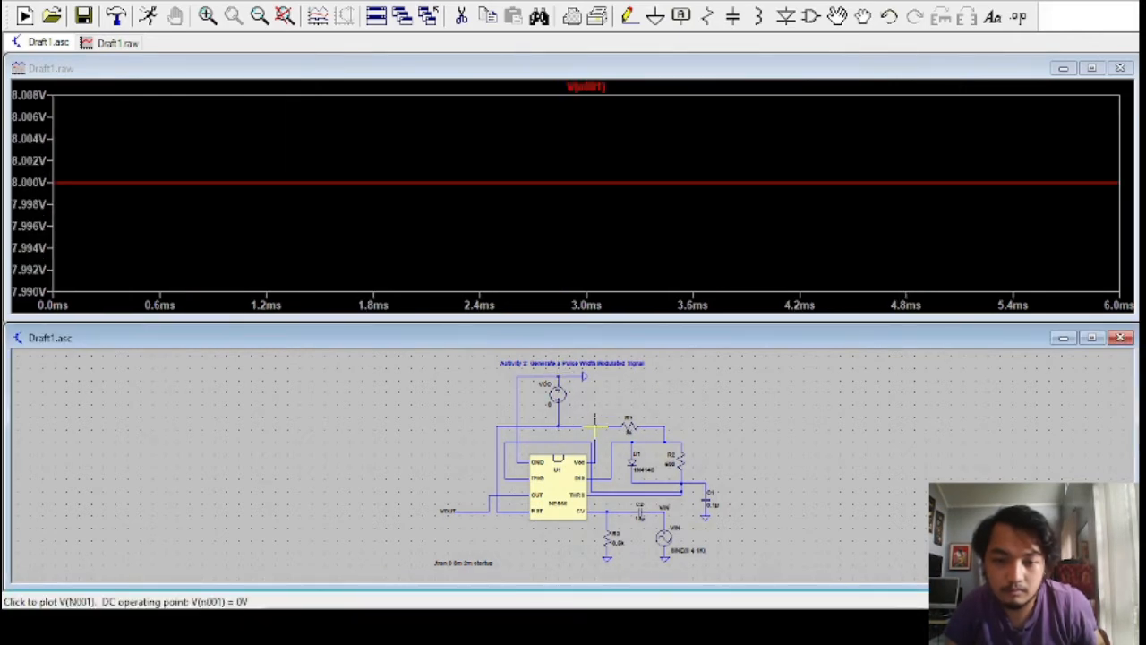
left_click(669, 431)
left_click(670, 482)
left_click(669, 483)
left_click(558, 426)
left_click(558, 426)
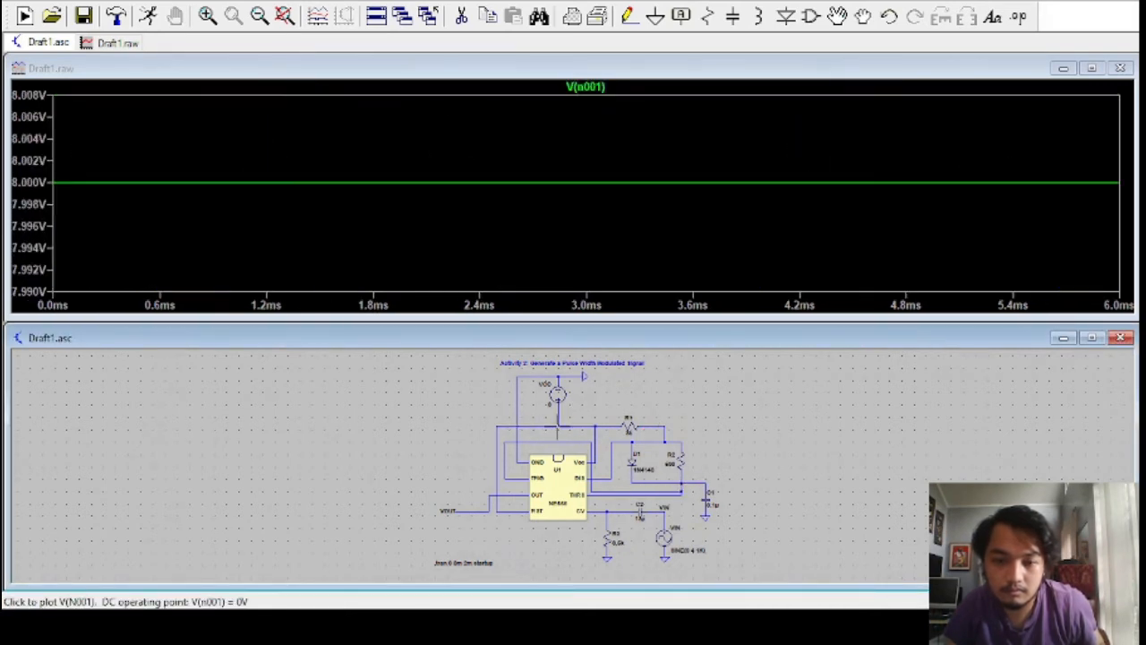
left_click(1120, 69)
left_click(1092, 322)
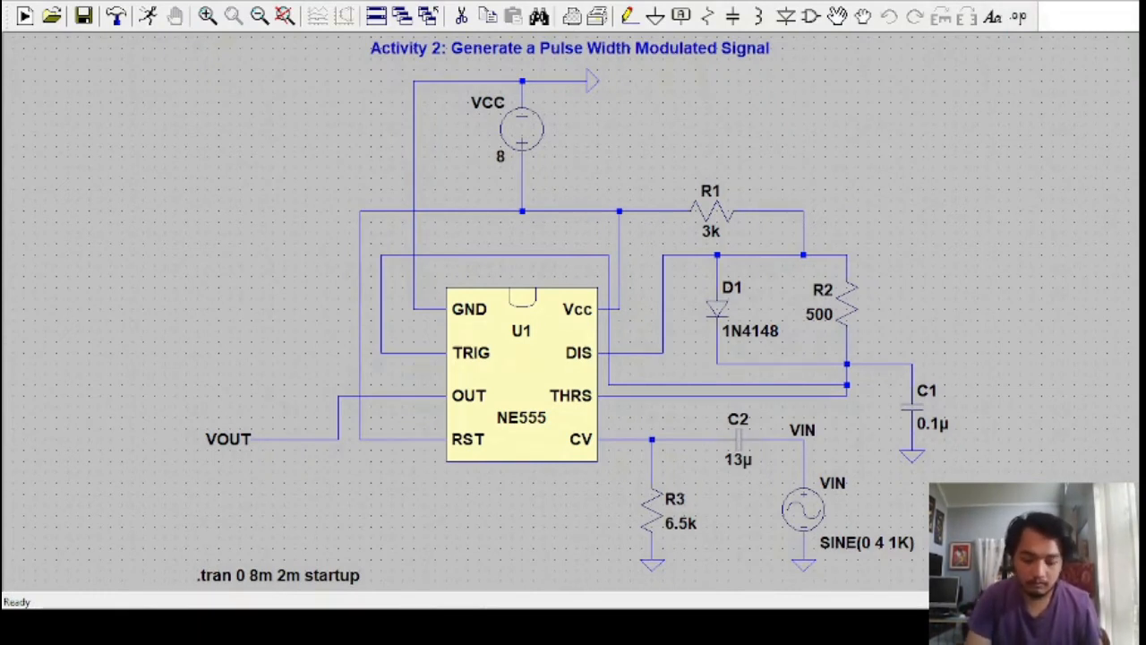
Try placing PULSE(4 0 0.01u 0 0 0.05m 0.5m 100) as separate text near VCC, and delete that text
left_click(580, 308)
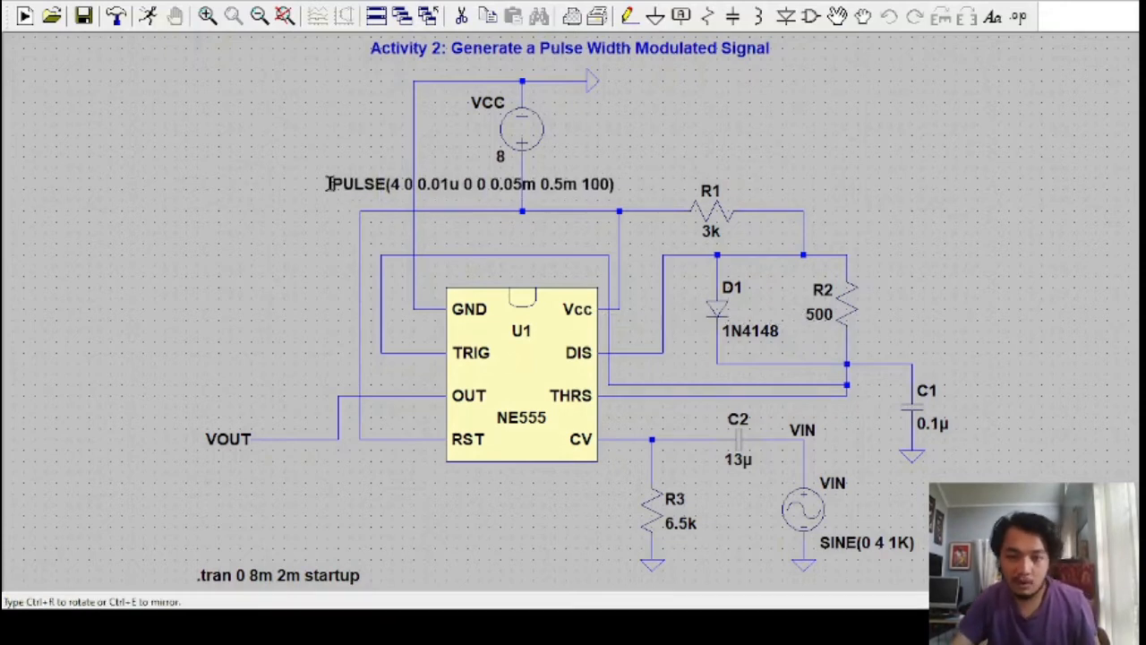
left_click(285, 200)
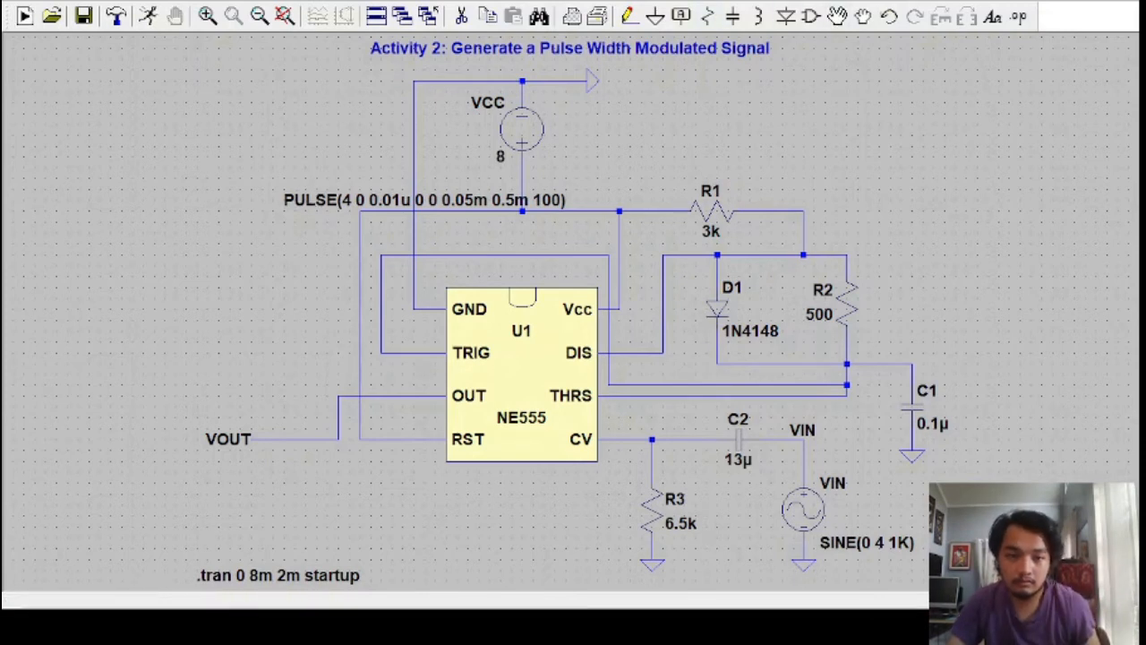
left_click(511, 230)
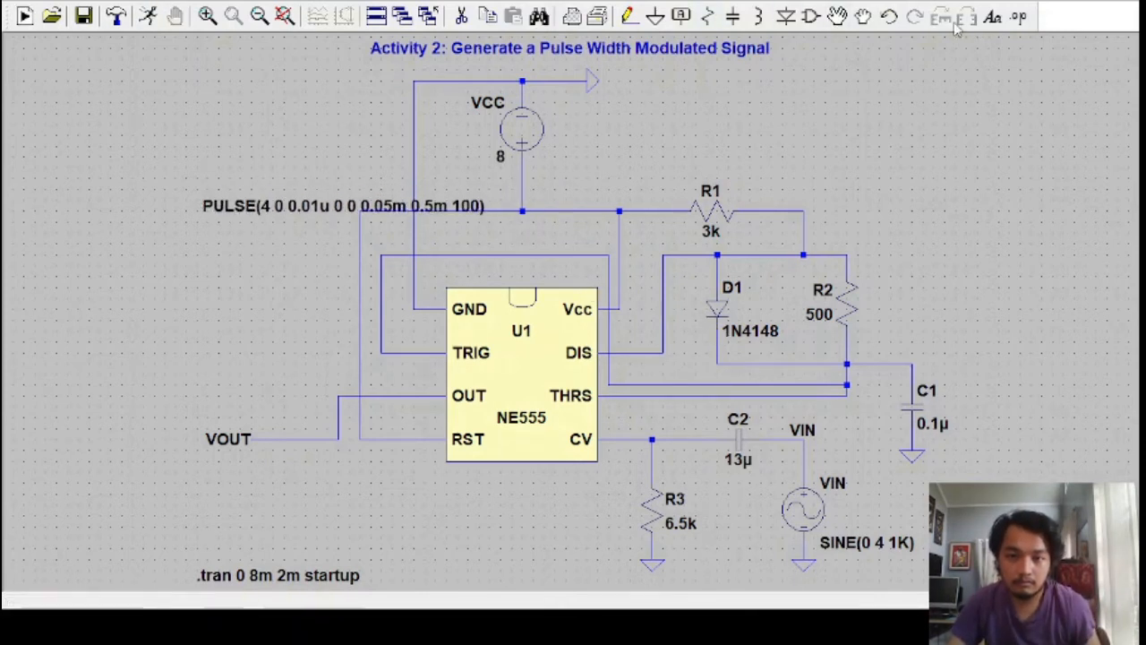
left_click(461, 16)
left_click(305, 208)
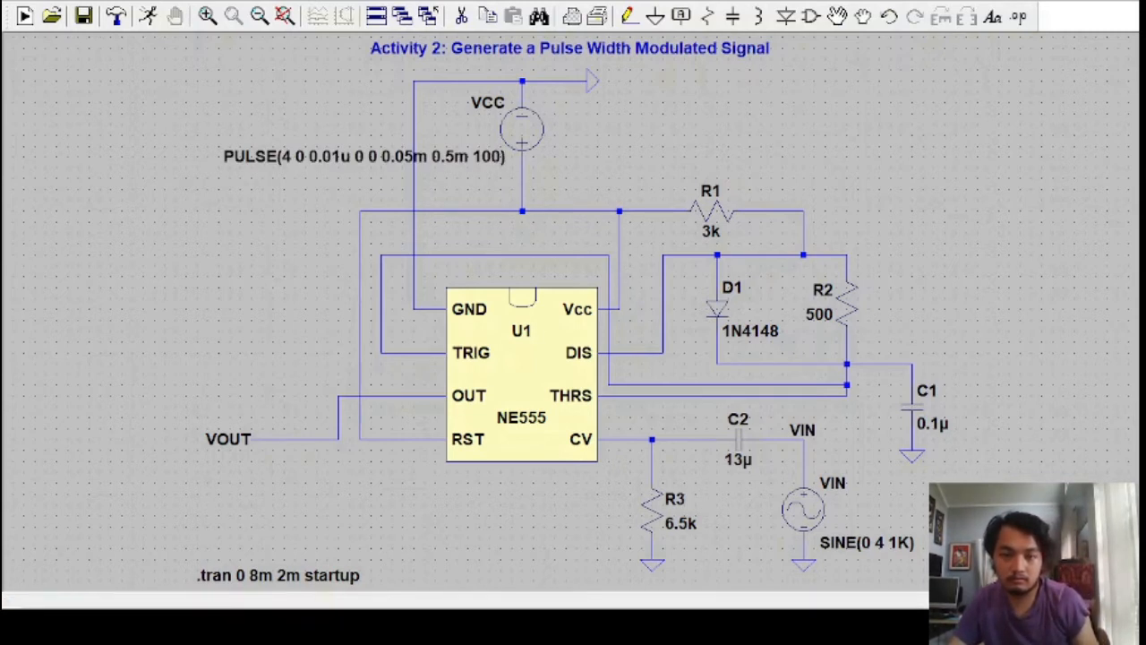
Rerun the simulation with the pulsed VCC source and probe the supply node, VOUT and VIN voltages one at a time
left_click(150, 17)
left_click(552, 424)
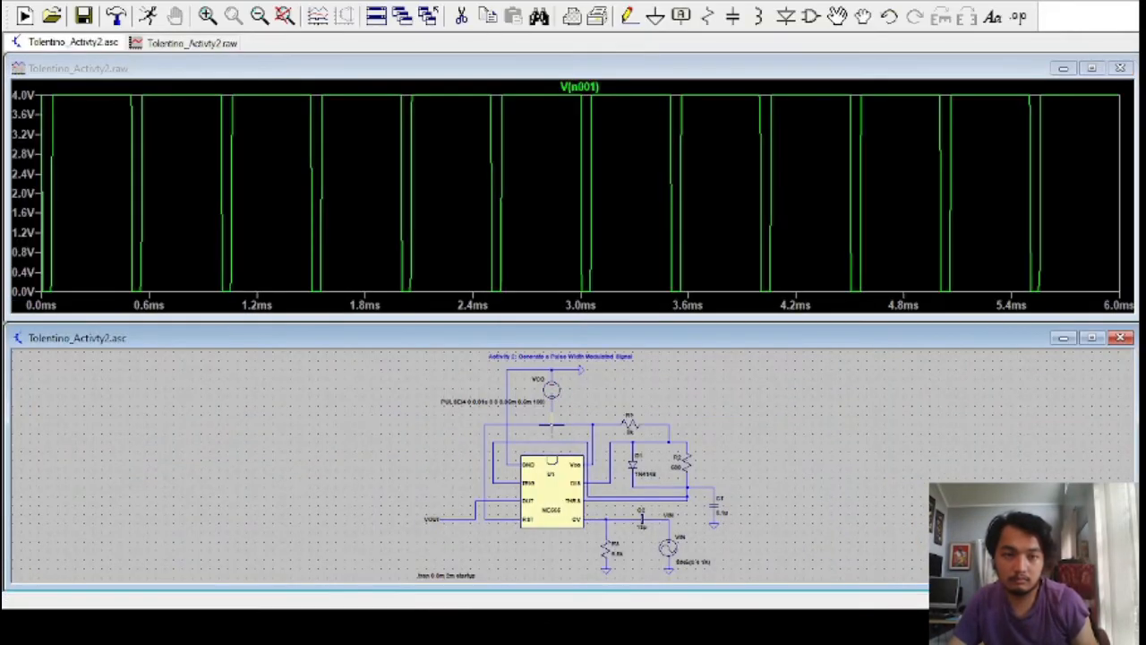
left_click(448, 518)
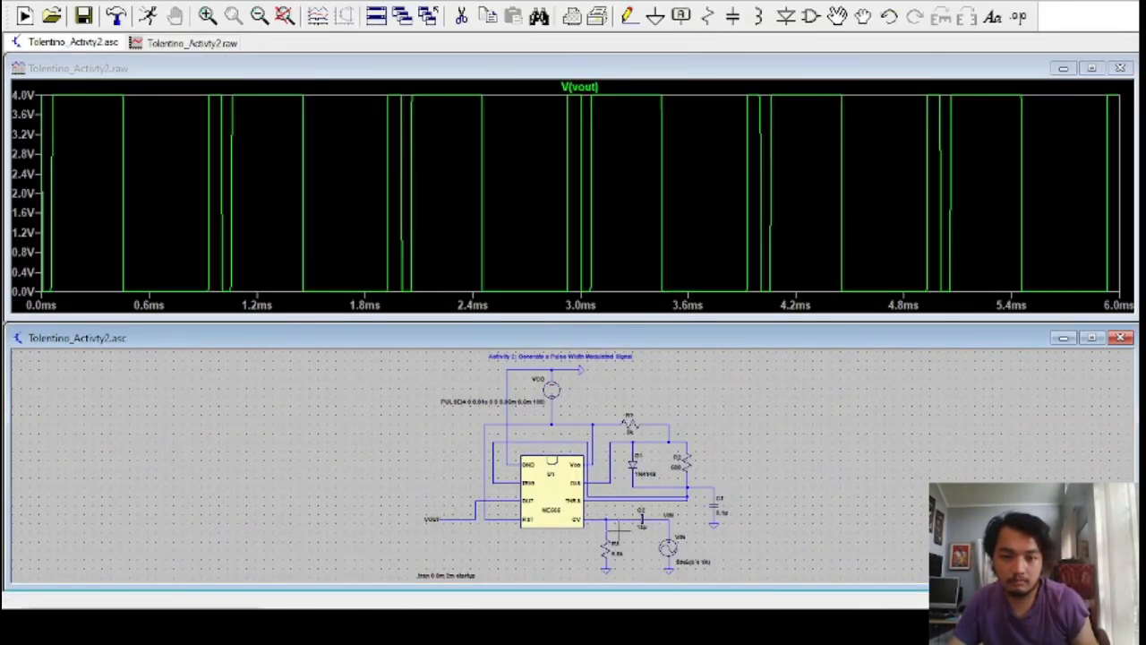
left_click(678, 519)
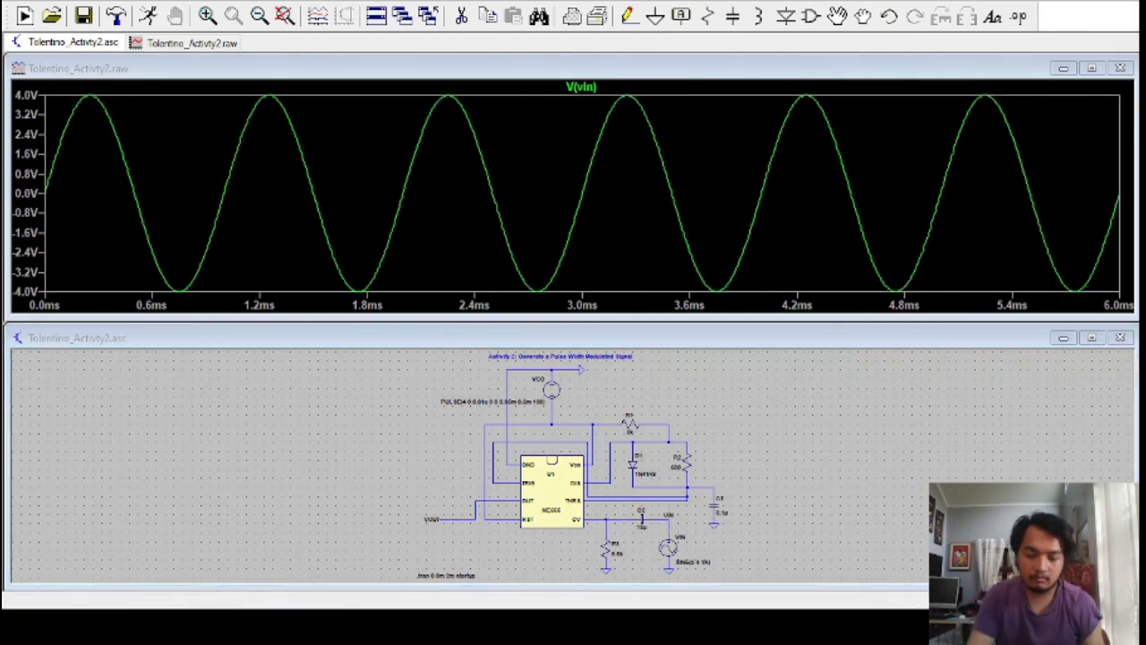
left_click(478, 427)
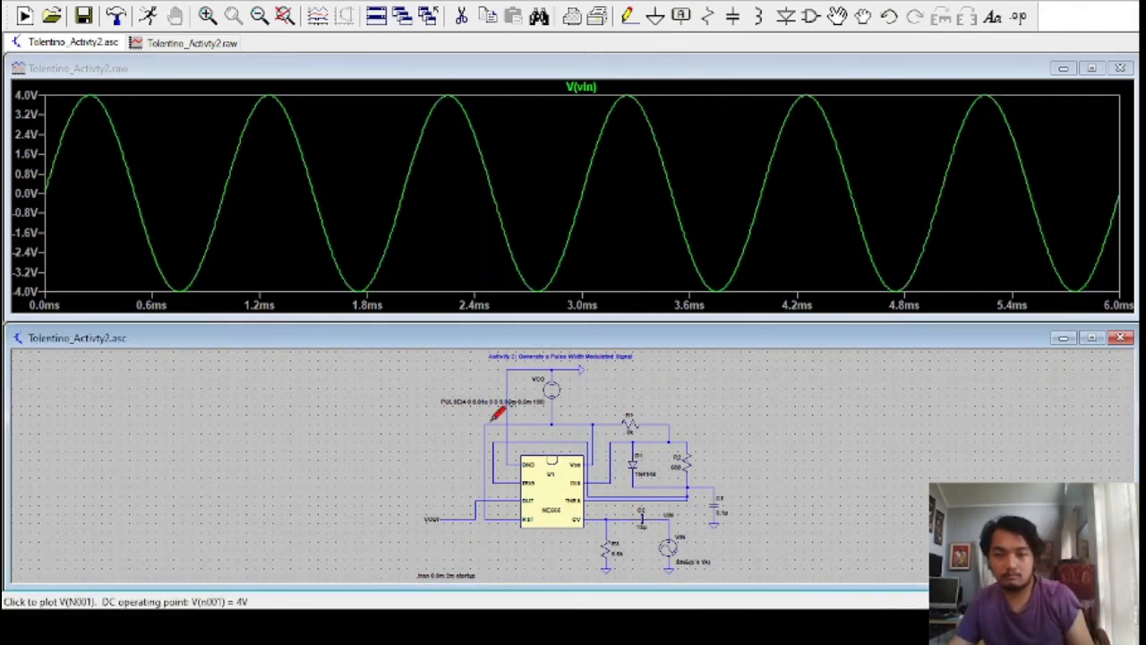
Plot the voltage at the node joining R1, R2 and D1, and the CV pin node together with VOUT
left_click(626, 434)
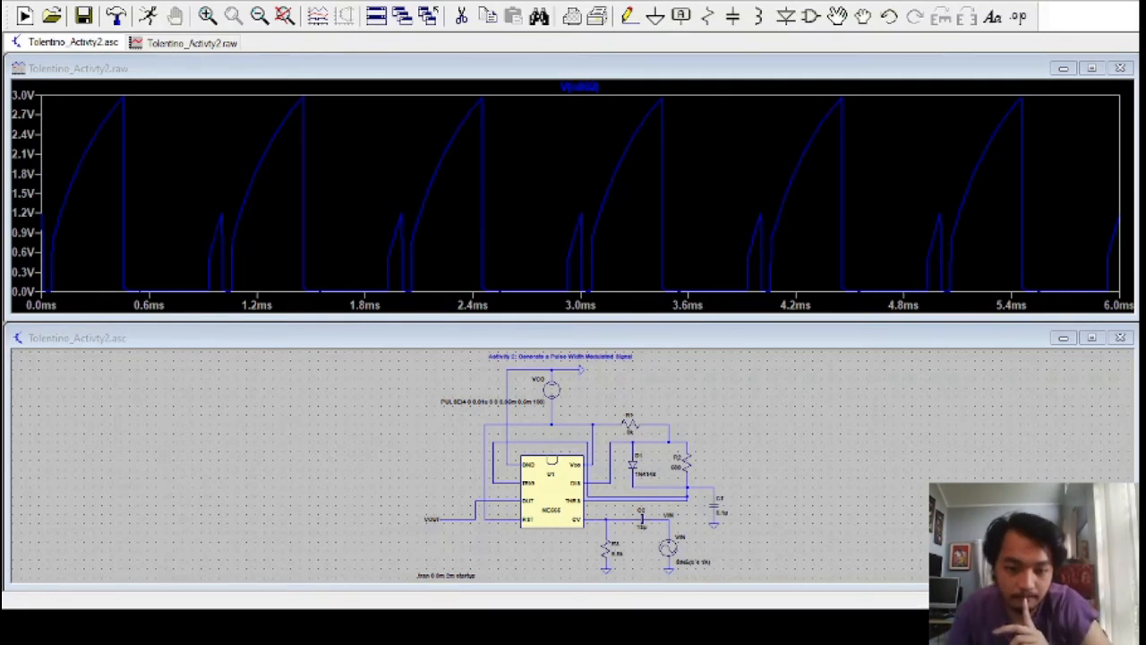
left_click(503, 340)
left_click(616, 515)
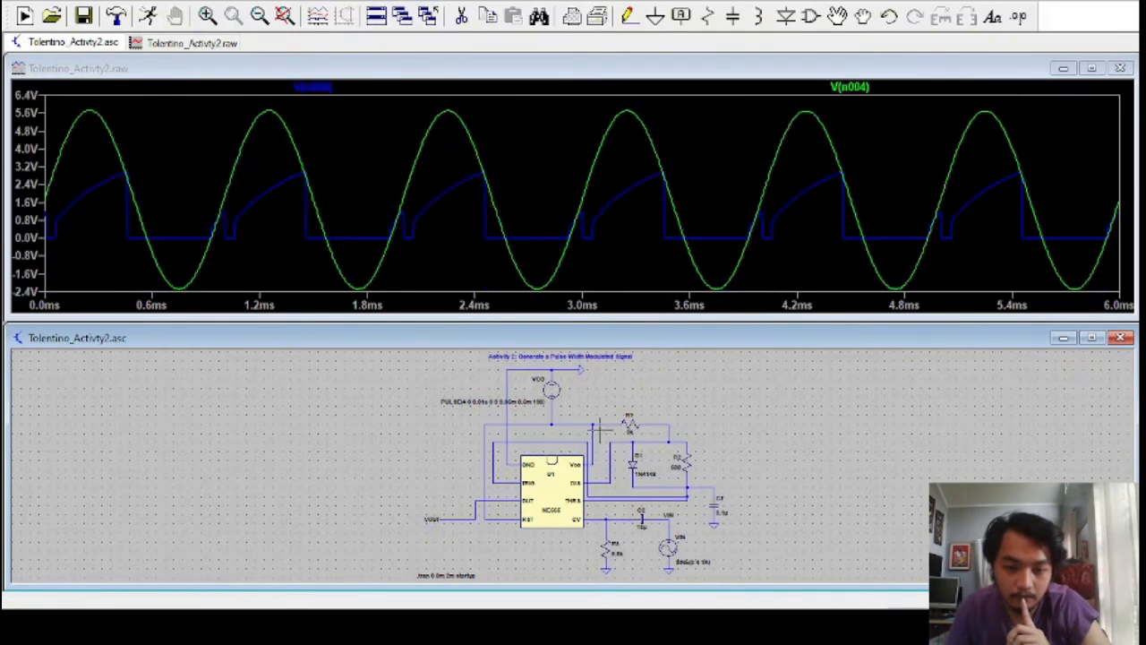
left_click(616, 515)
left_click(460, 520)
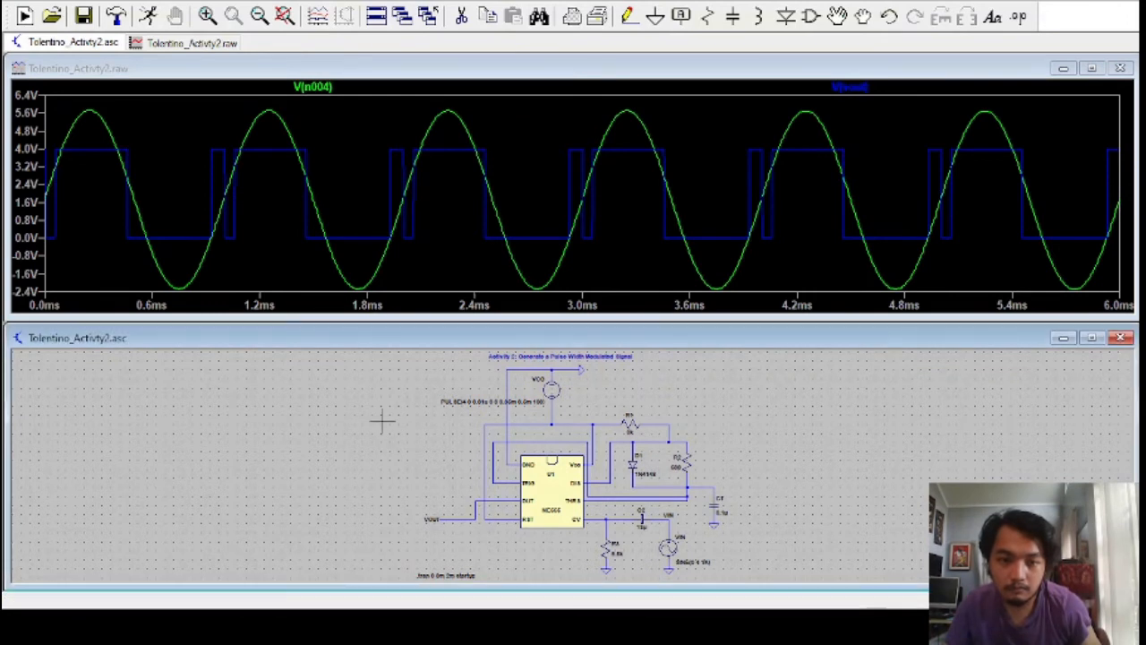
Plot VIN on its own and add VOUT and the supply node voltage to the same graph
double_click(668, 526)
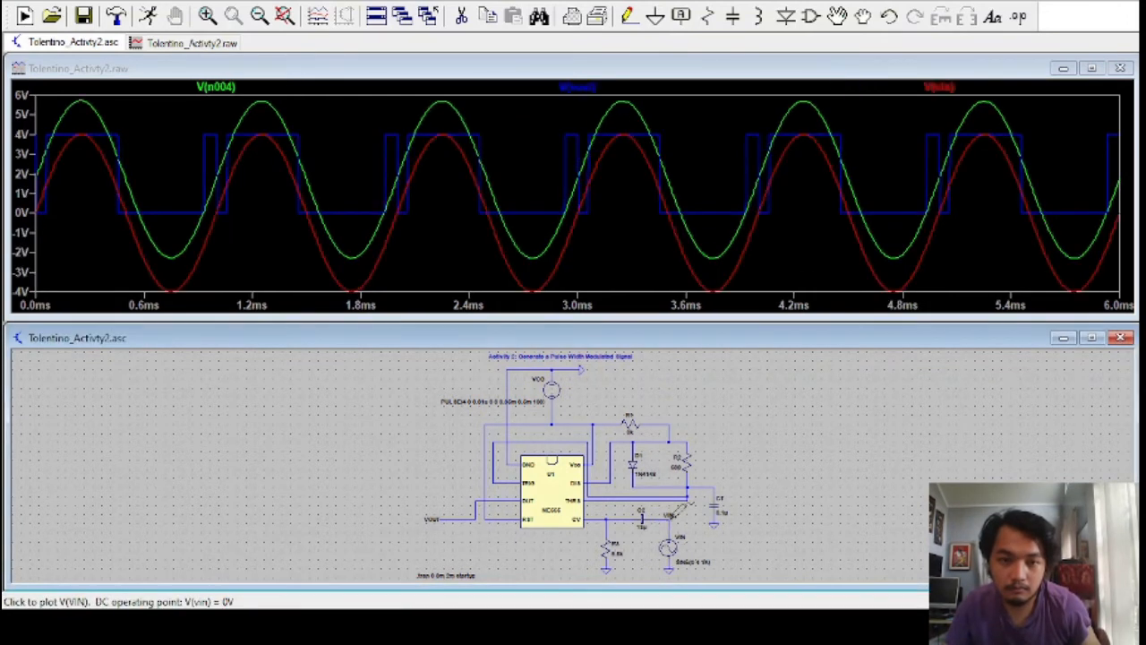
left_click(461, 518)
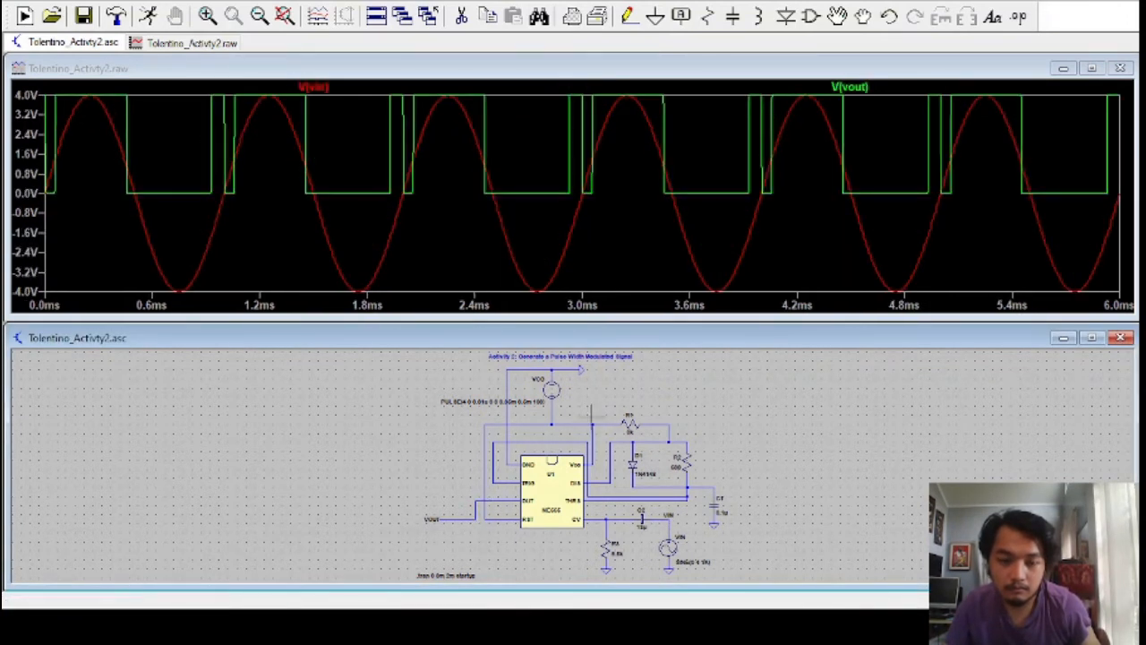
left_click(594, 421)
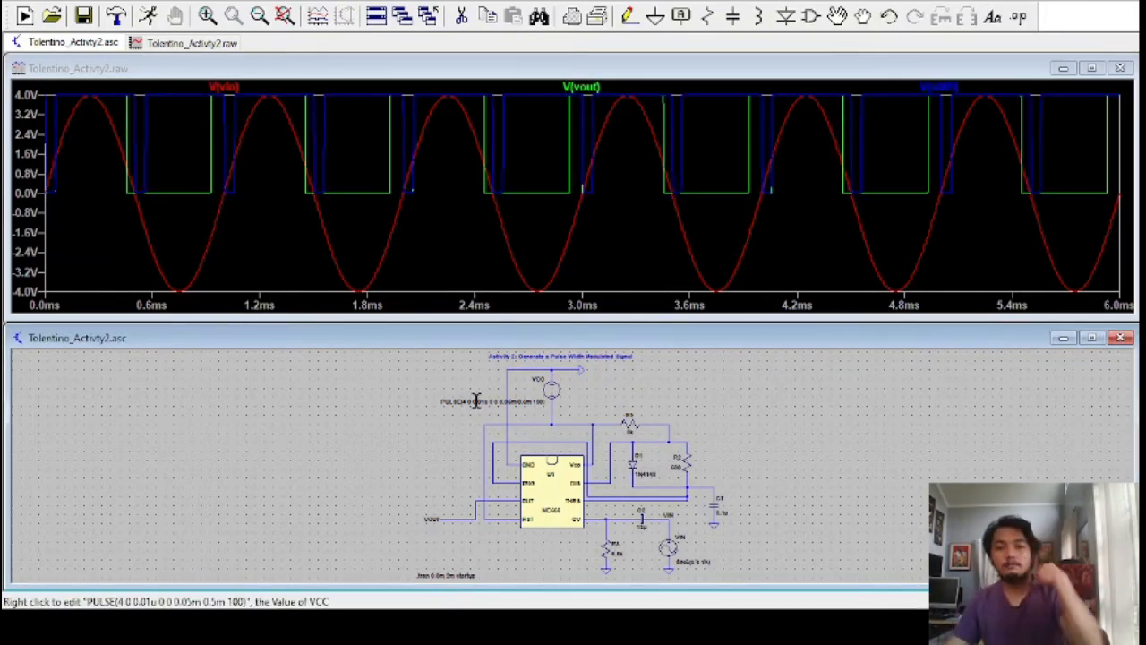
left_click(415, 481)
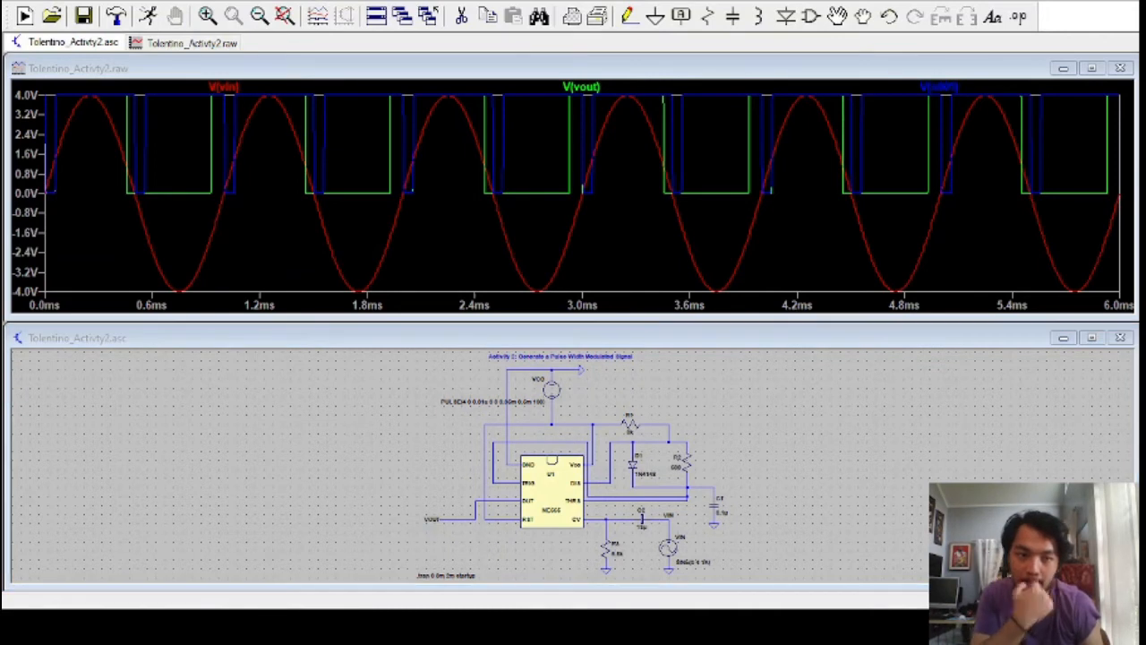
Plot the supply node alone, overlay VOUT on it, and replace both traces with VIN alone
left_click(242, 343)
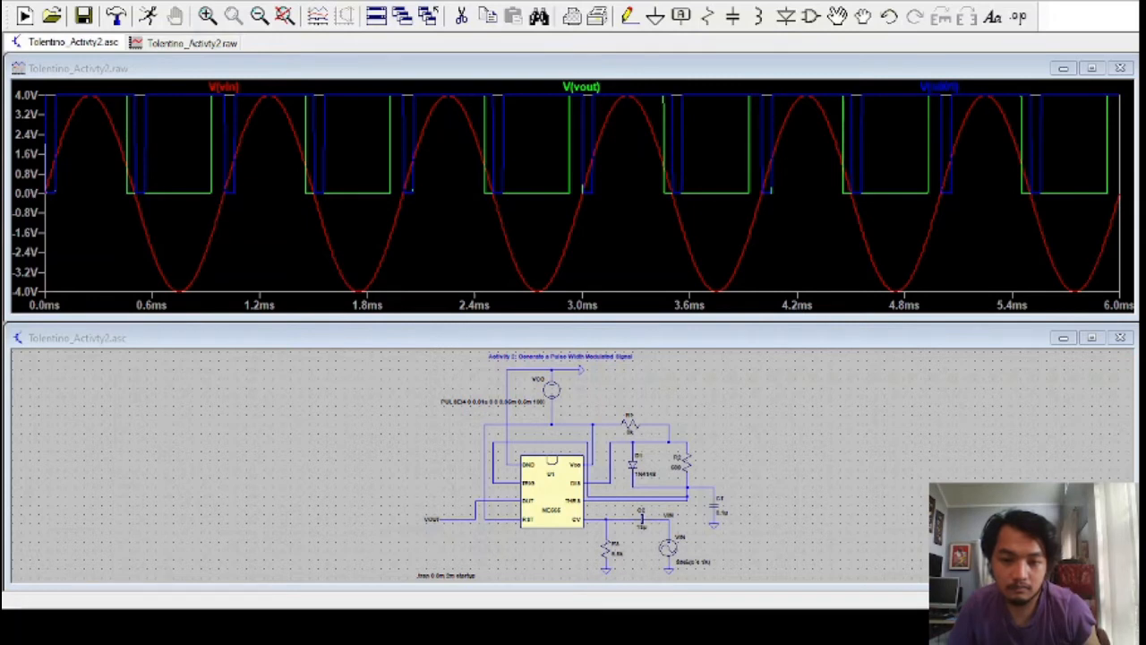
left_click(552, 421)
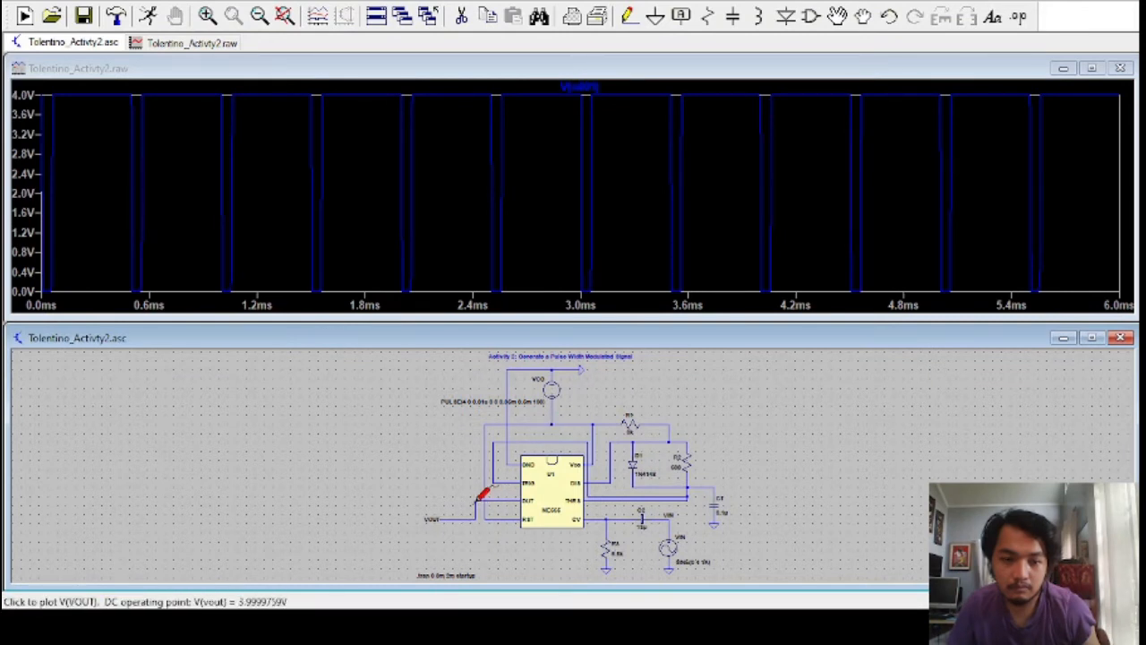
left_click(481, 497)
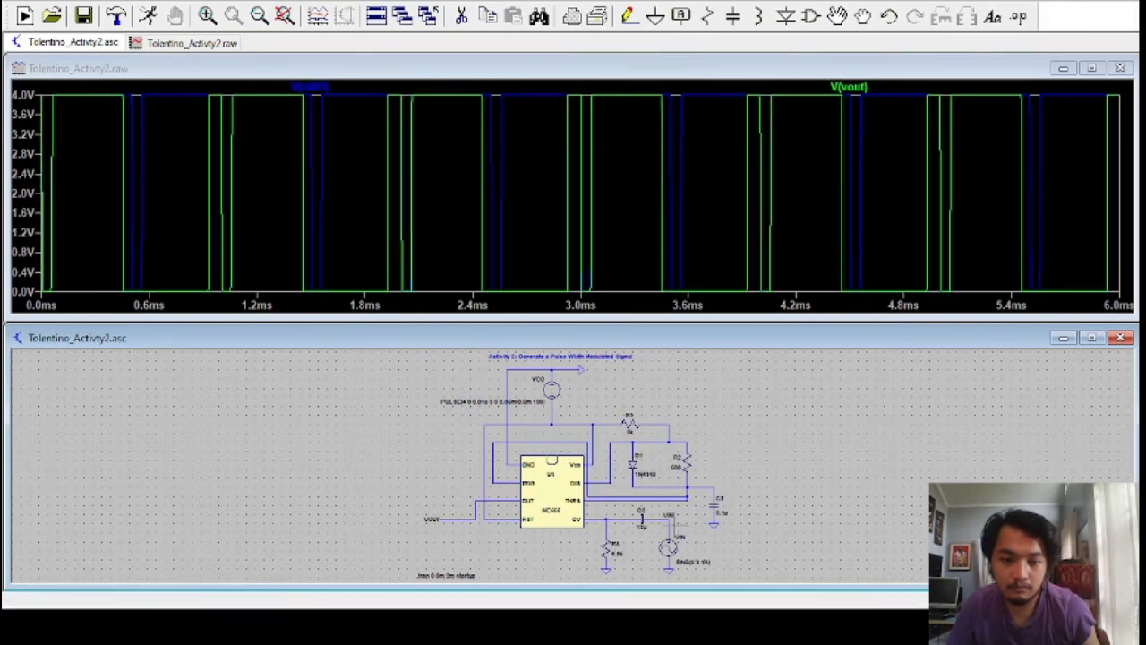
left_click(668, 517)
left_click(668, 518)
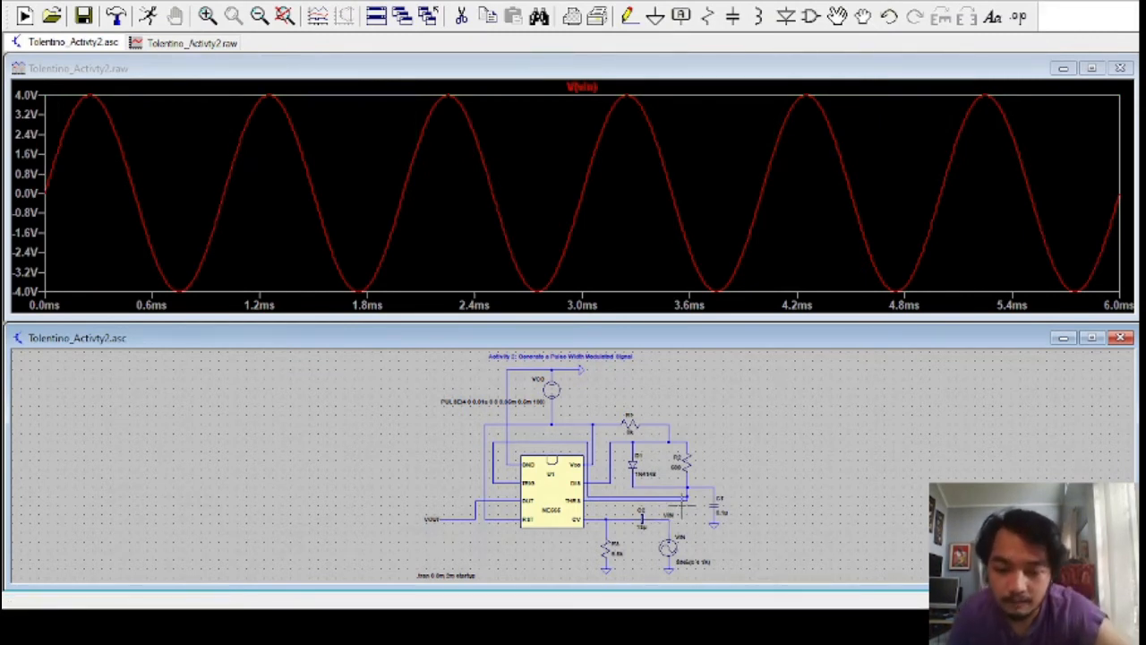
left_click(329, 625)
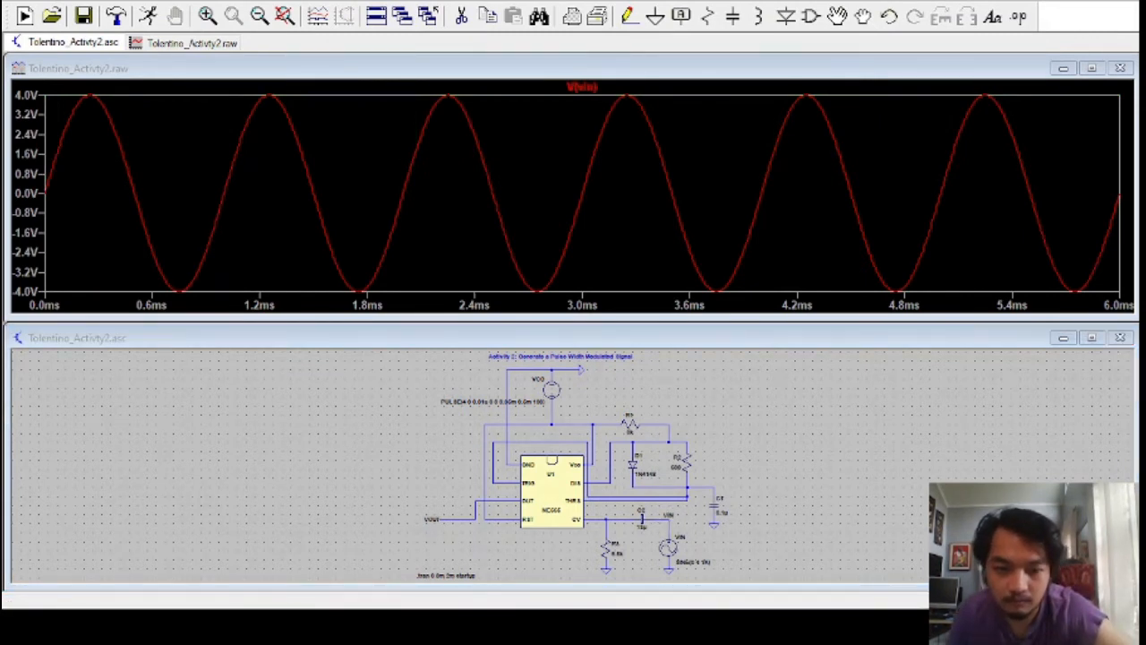
left_click(270, 600)
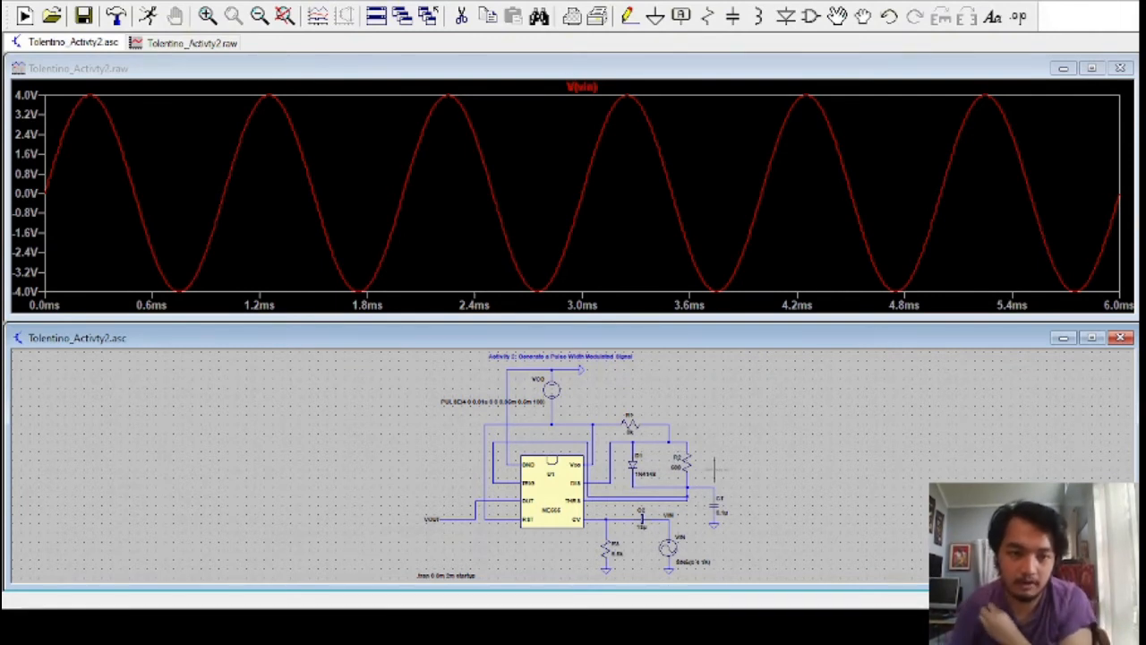
left_click(406, 289)
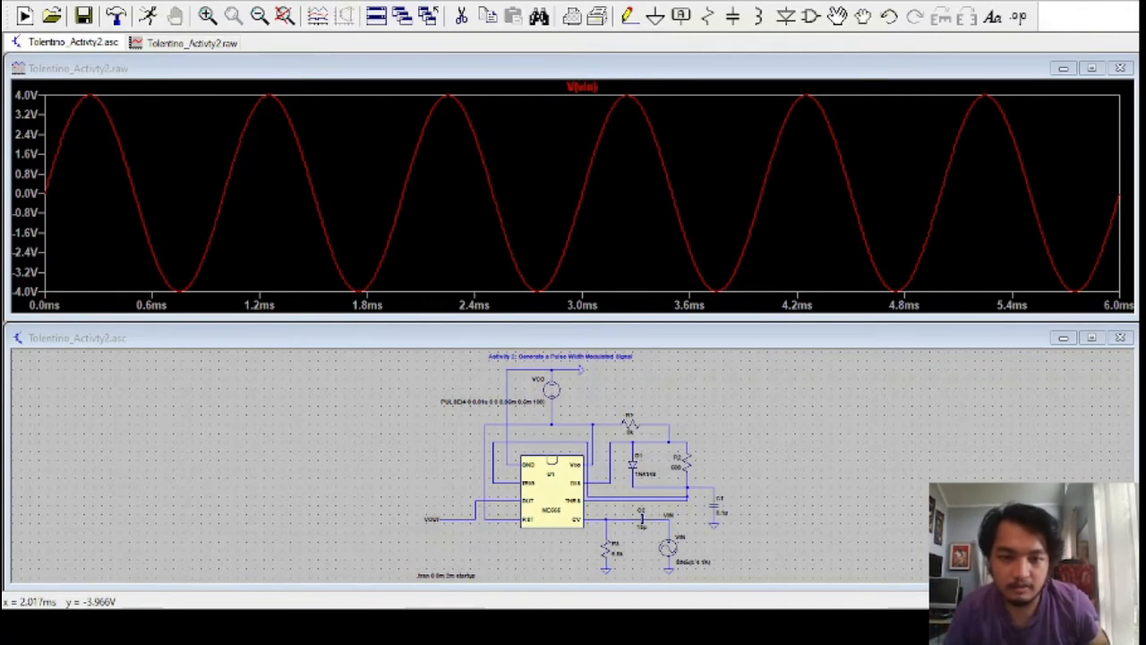
left_click(491, 391)
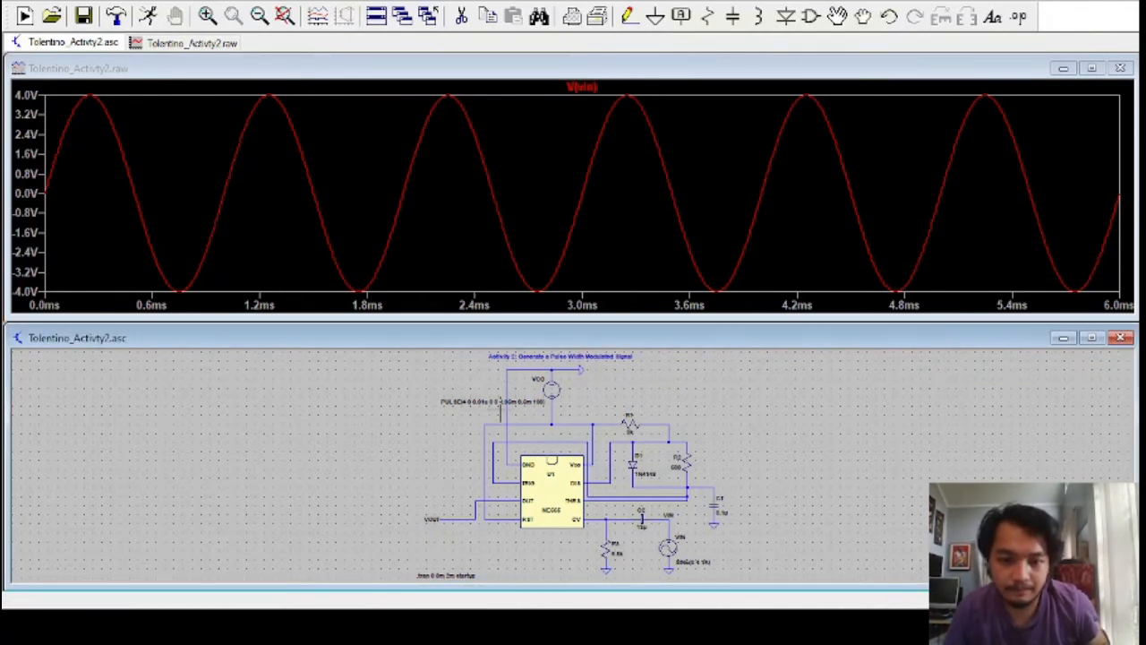
Plot the VOUT voltage on its own, and replace it with the supply node voltage alone
left_click(458, 518)
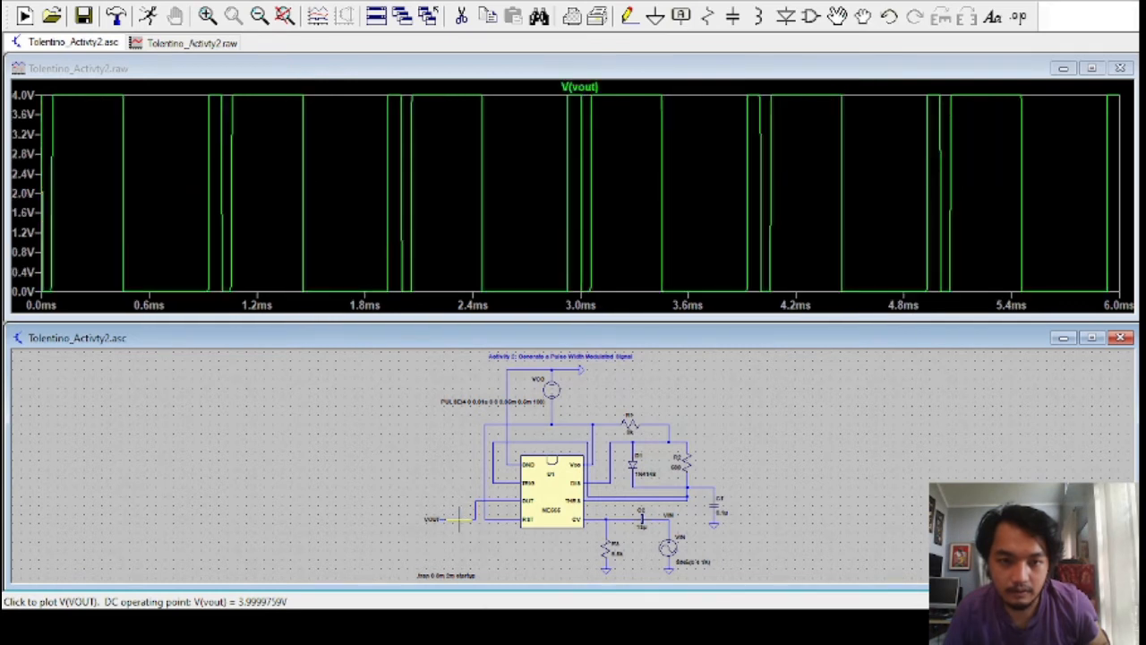
key("alt+Tab")
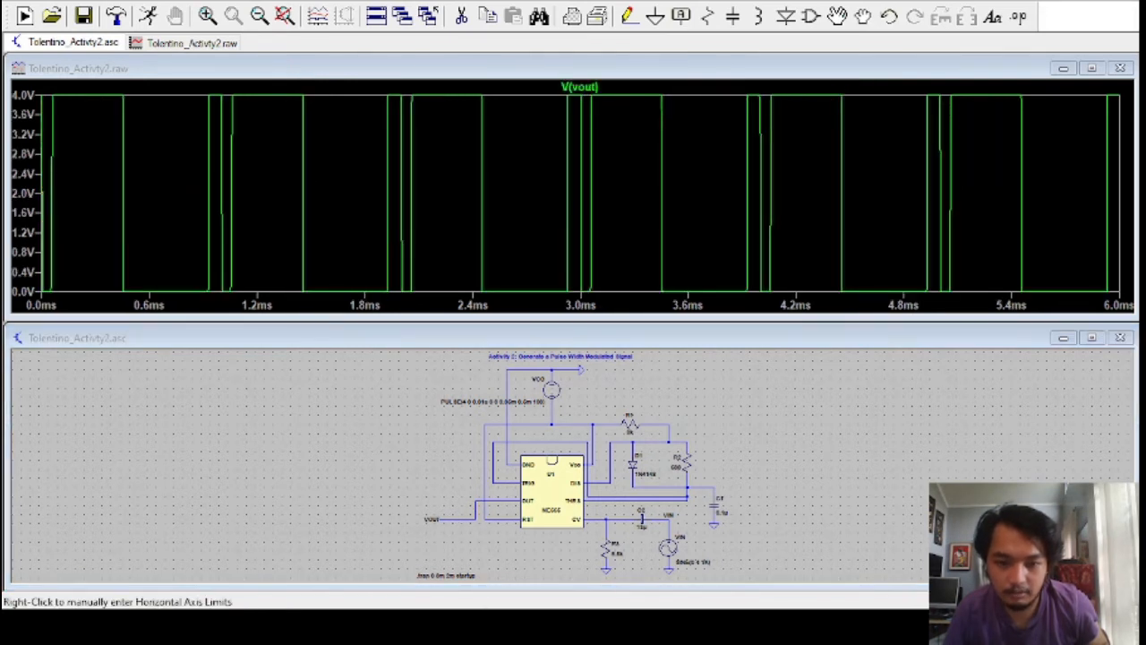
key("alt+Tab")
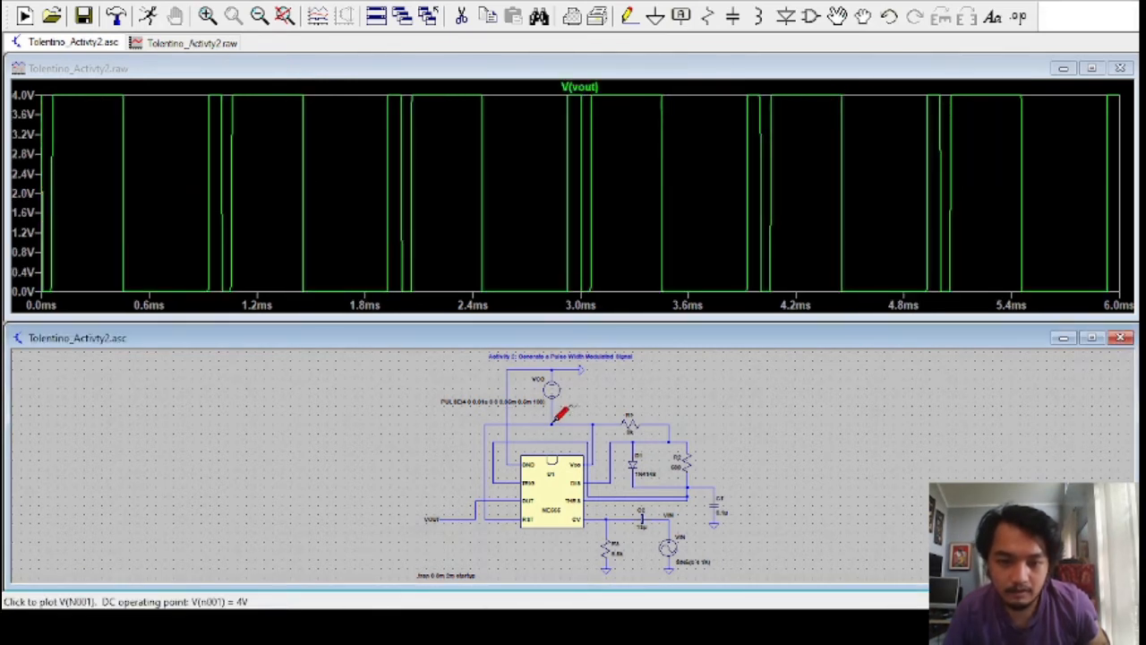
left_click(555, 420)
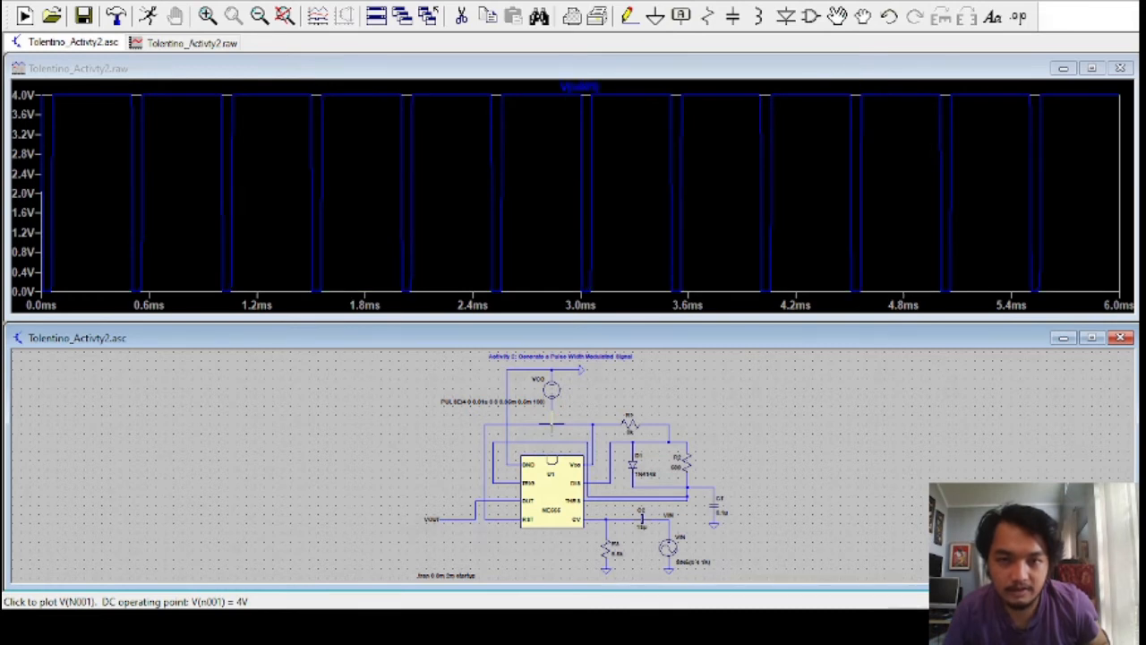
Replace the supply trace with VIN, and overlay VOUT and the supply node voltage for comparison
left_click(670, 516)
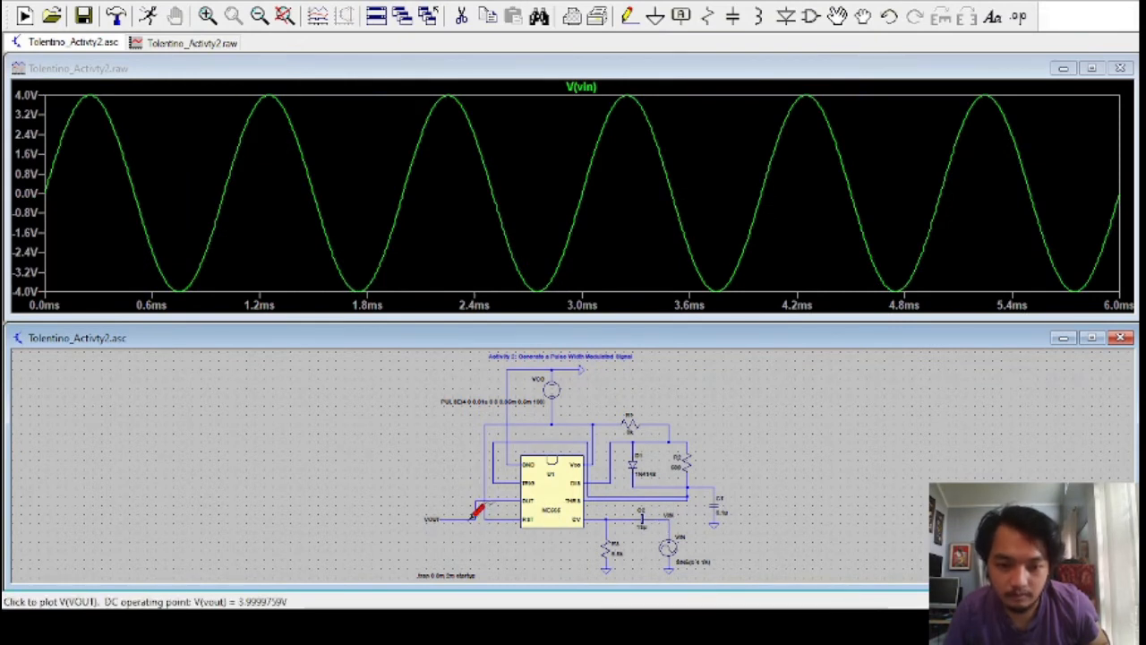
left_click(471, 517)
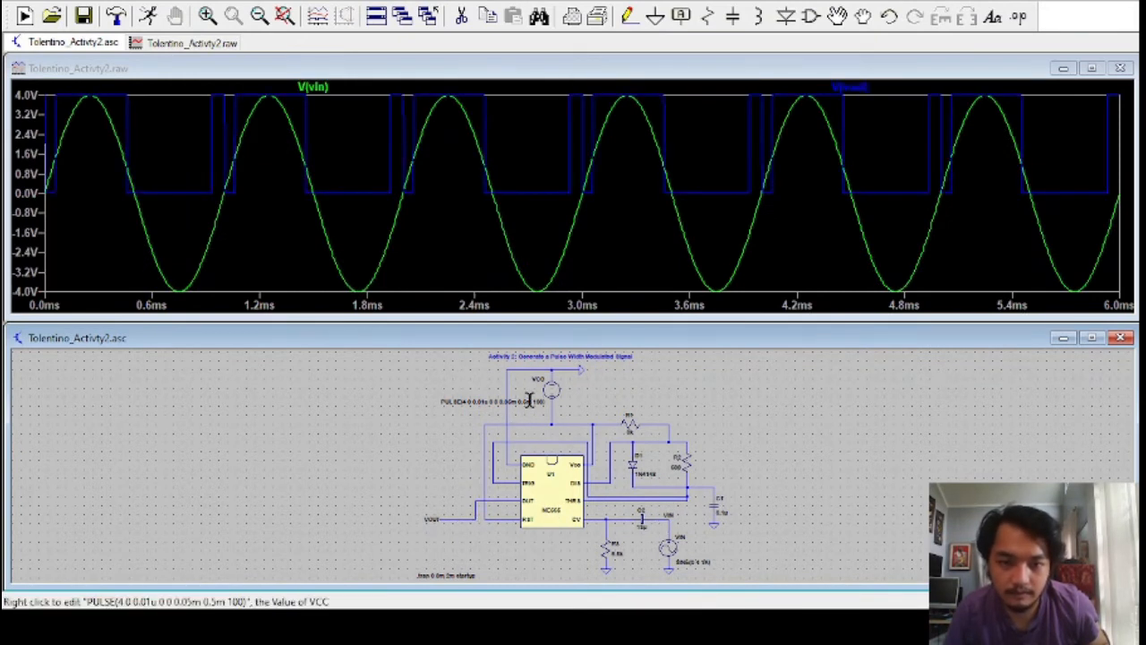
left_click(552, 424)
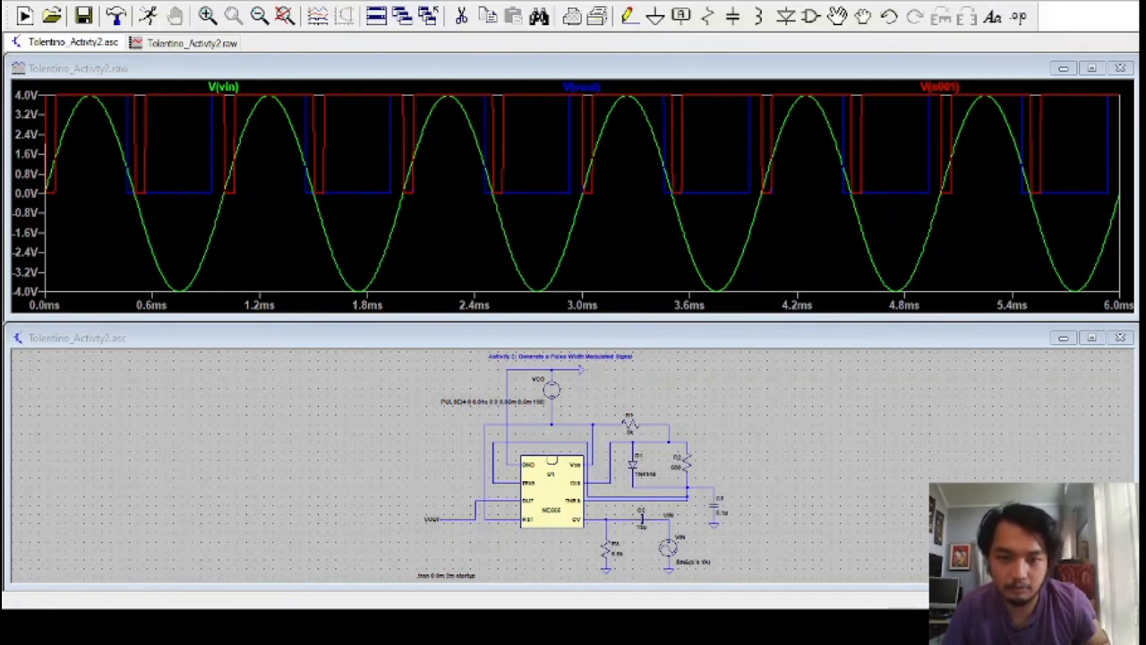
key("alt+Tab")
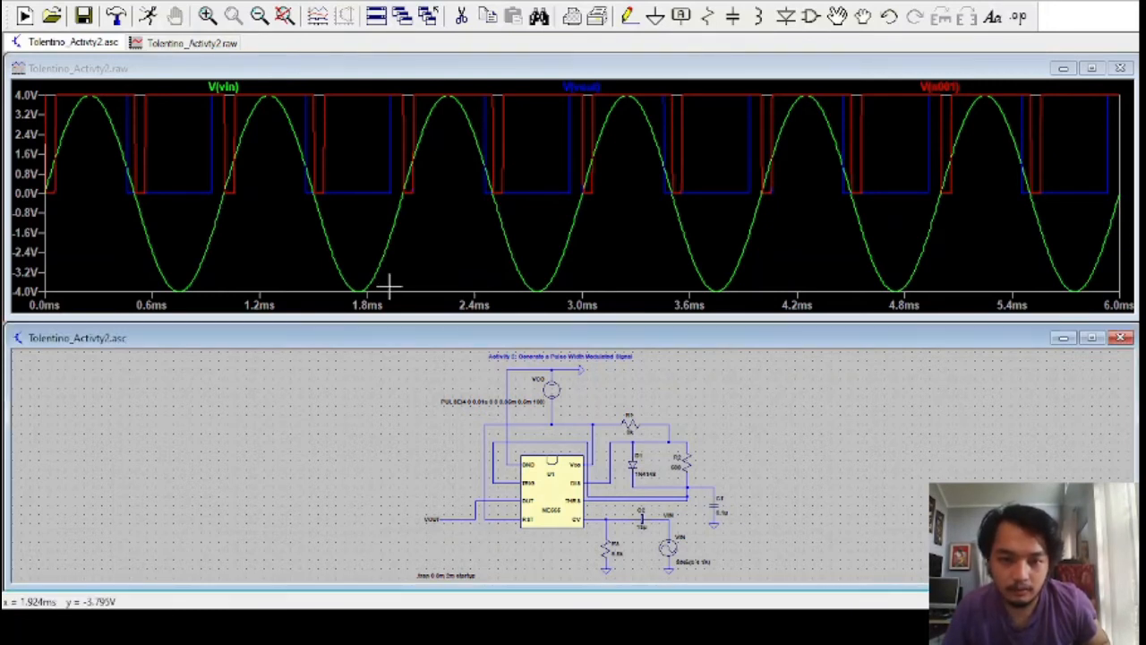